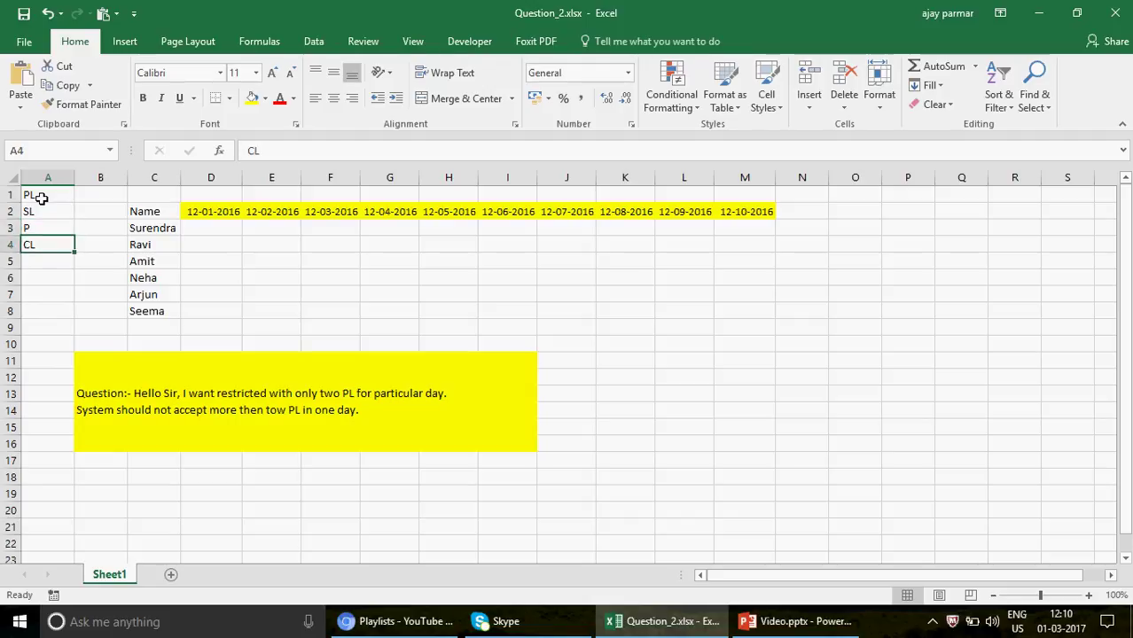
Review the leave codes in column A and the attendance table in C2:M8
left_click(41, 198)
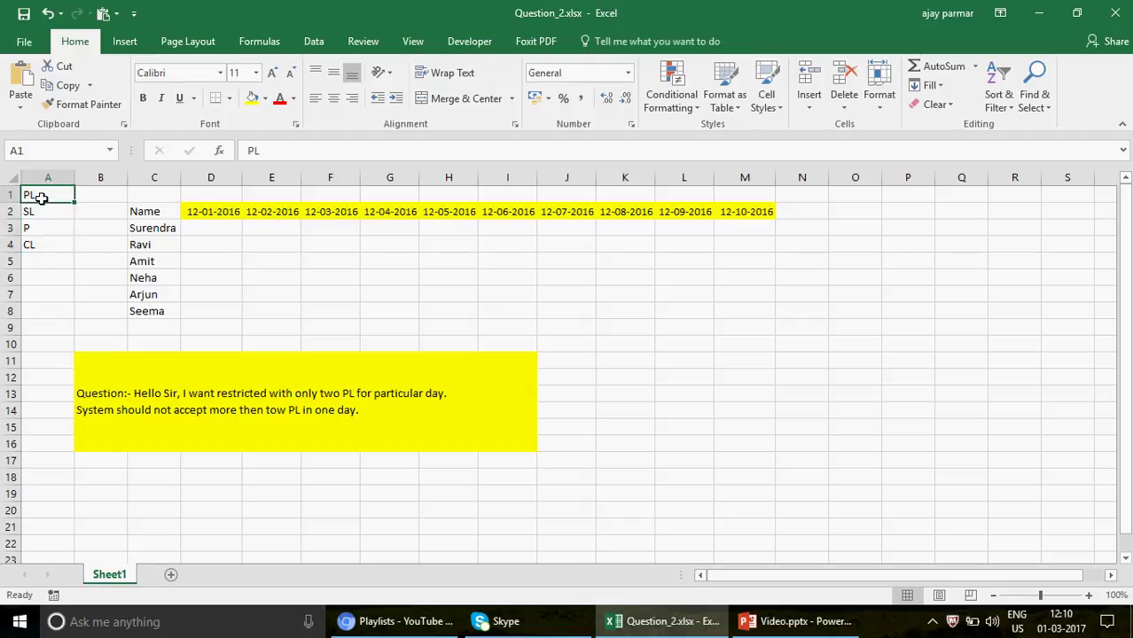
key("Right")
key("Right")
key("Down")
key("shift+Down")
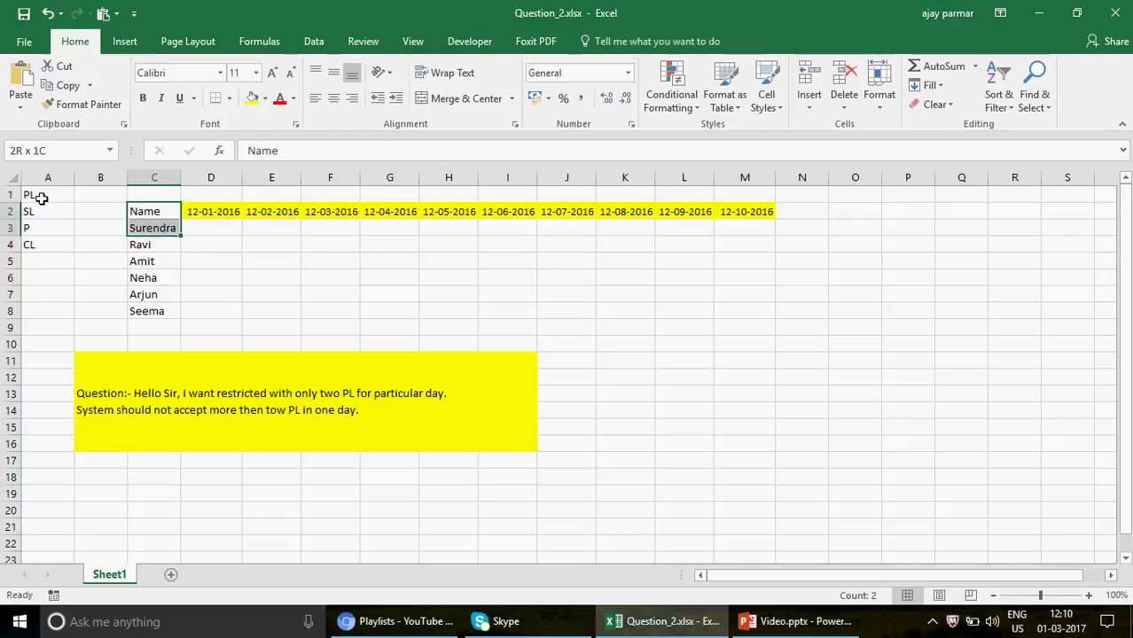
key("shift+Down")
key("shift+Down")
key("shift+Down")
key("shift+Down")
key("shift+Down")
key("shift+Right")
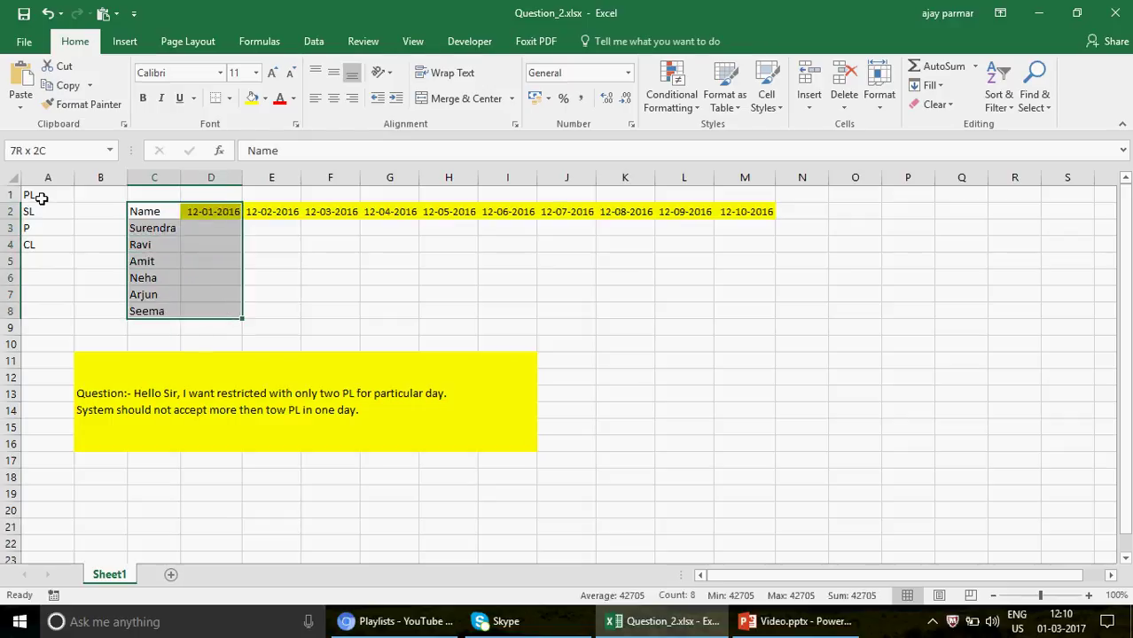
key("shift+Right")
key("shift+Right")
key("shift+Right")
key("shift+Right")
key("shift+Right")
key("shift+Right")
key("shift+Right")
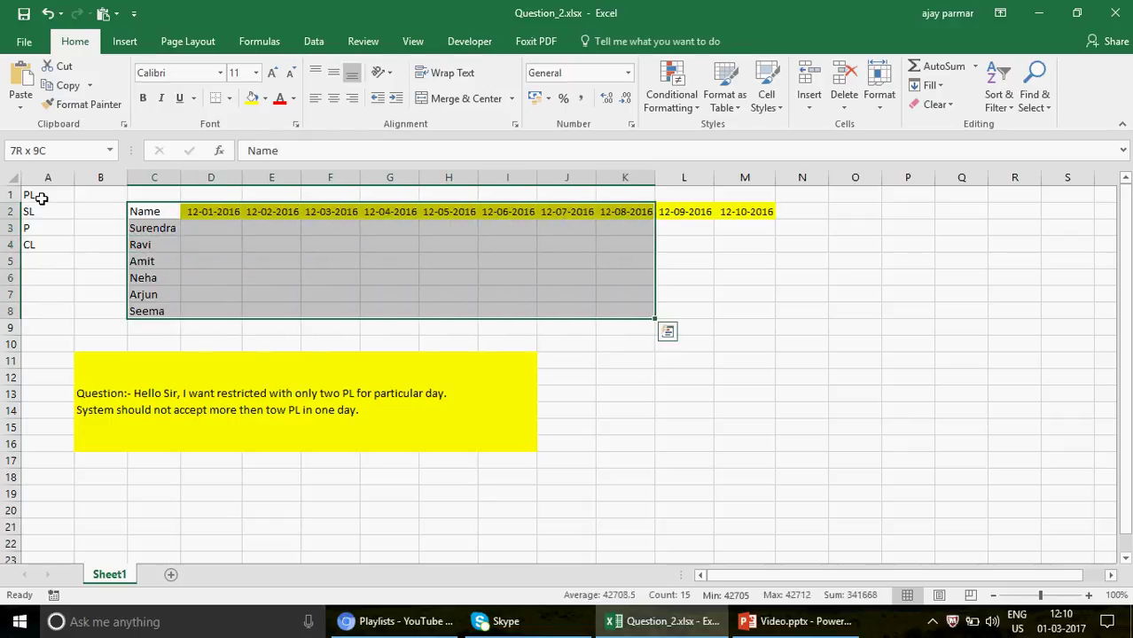
key("shift+Right")
key("shift+Right")
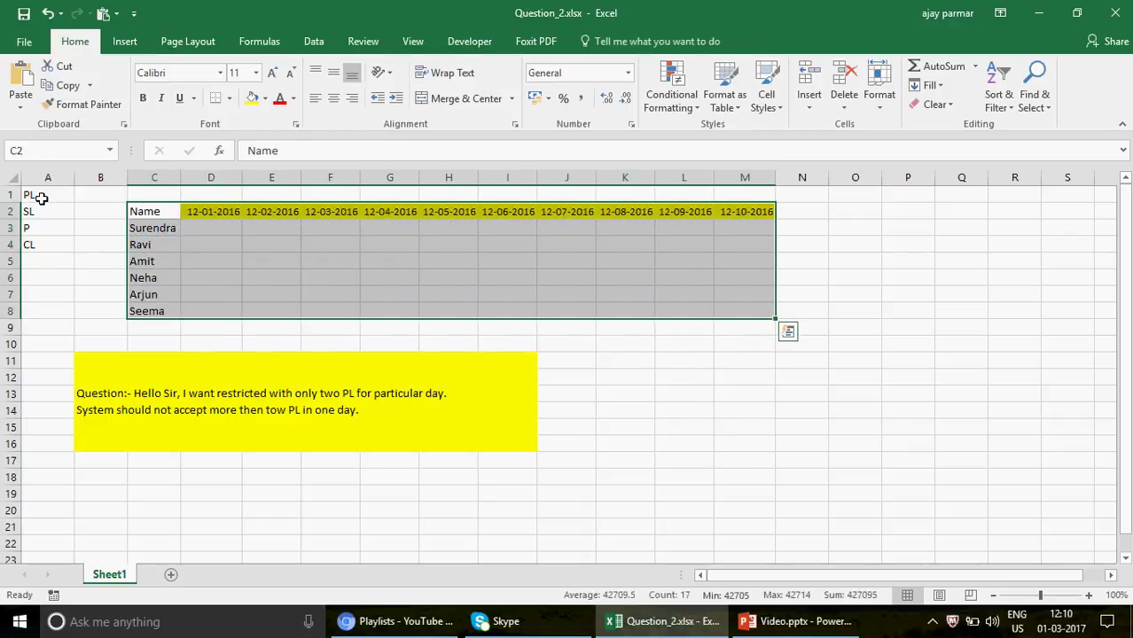
key("shift+BackSpace")
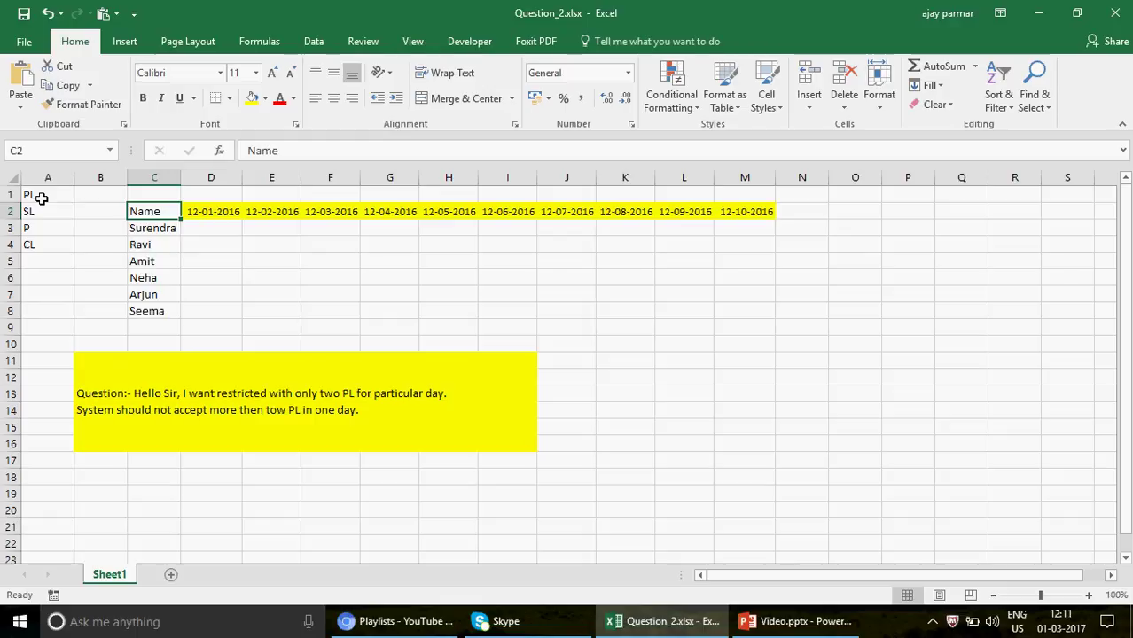
Apply all borders to the attendance table in C2:M8
key("shift+Down")
key("shift+Down")
key("shift+Down")
key("shift+Down")
key("shift+Down")
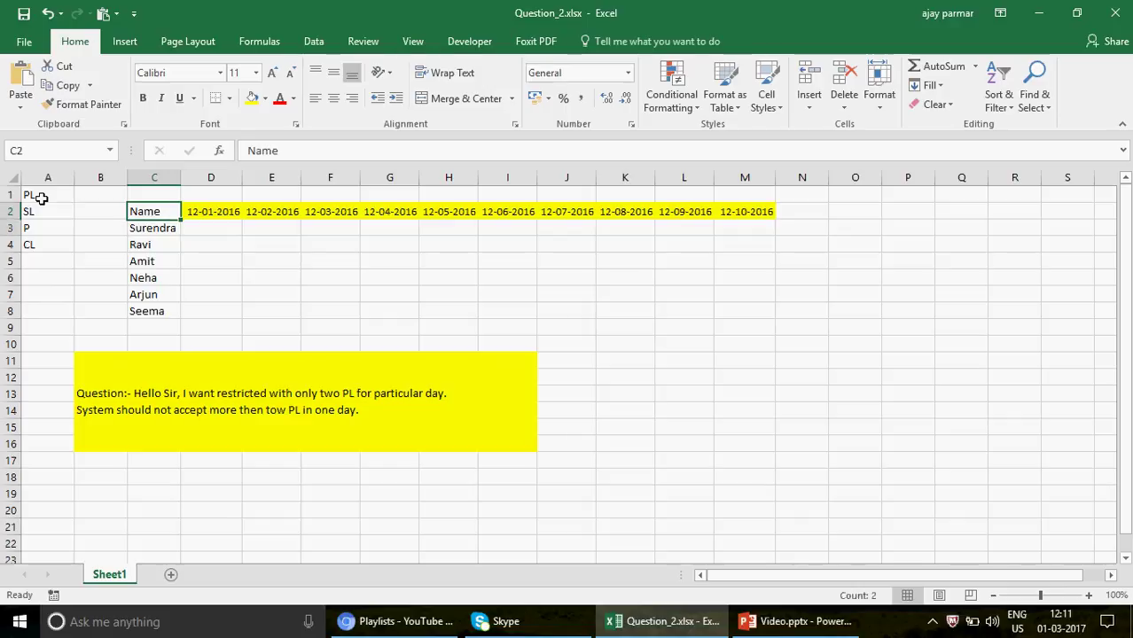
key("shift+Down")
key("shift+Right")
key("shift+Right")
key("shift+Right")
key("shift+Right")
key("shift+Right")
key("shift+Right")
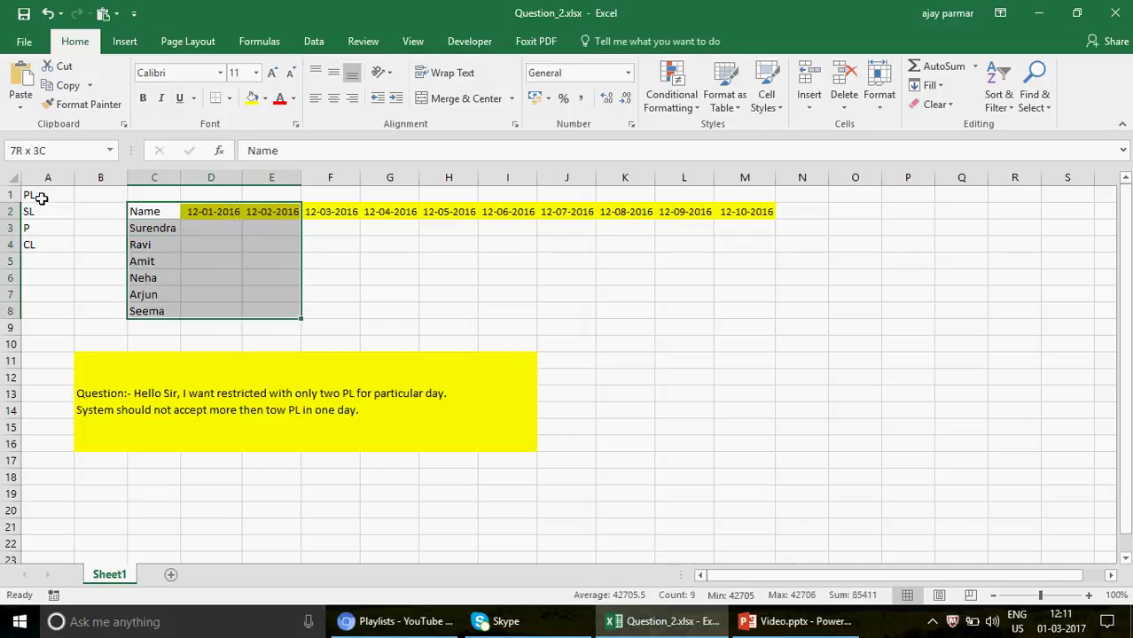
key("shift+Right")
key("shift+Right")
key("shift+Right")
key("shift+Right")
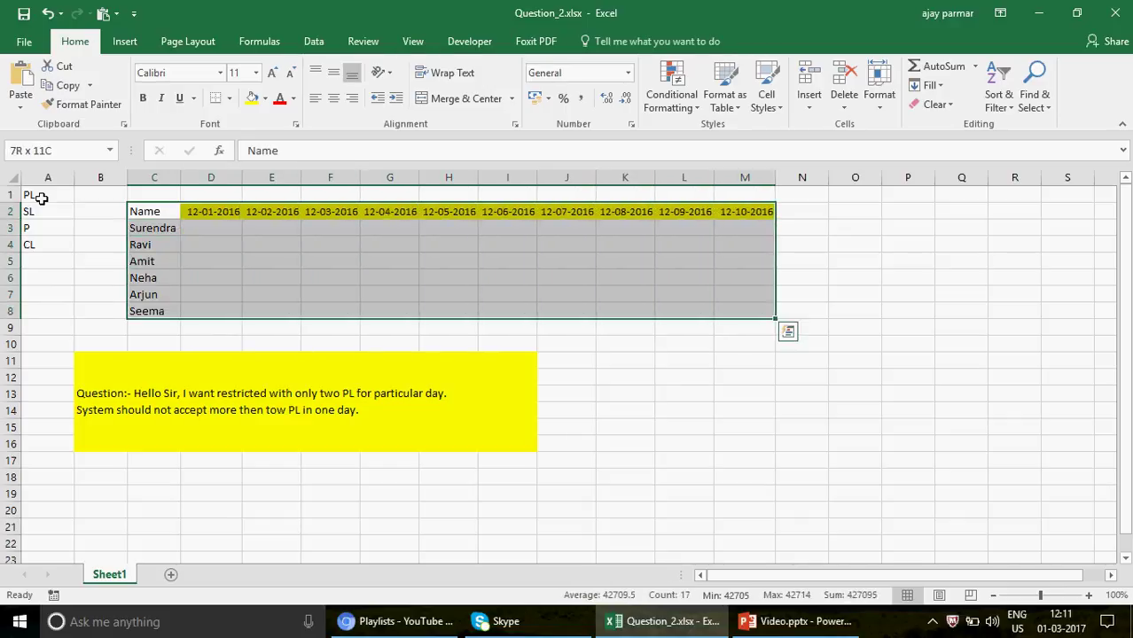
left_click(231, 99)
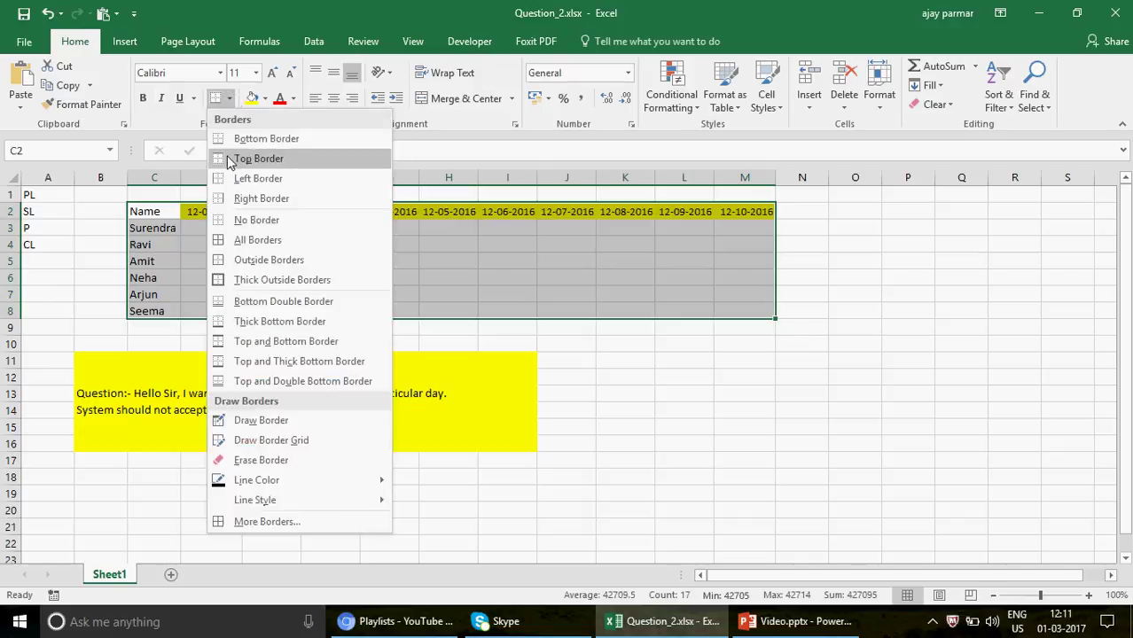
left_click(222, 240)
Examine the date headers in row 2 of the attendance table
left_click(228, 228)
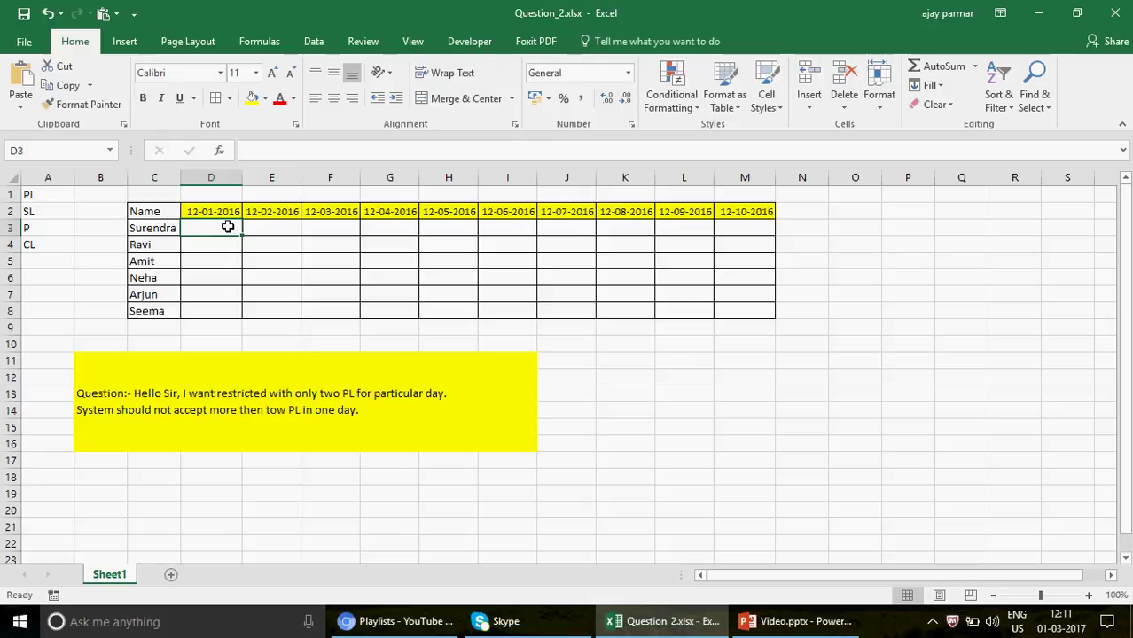
key("Up")
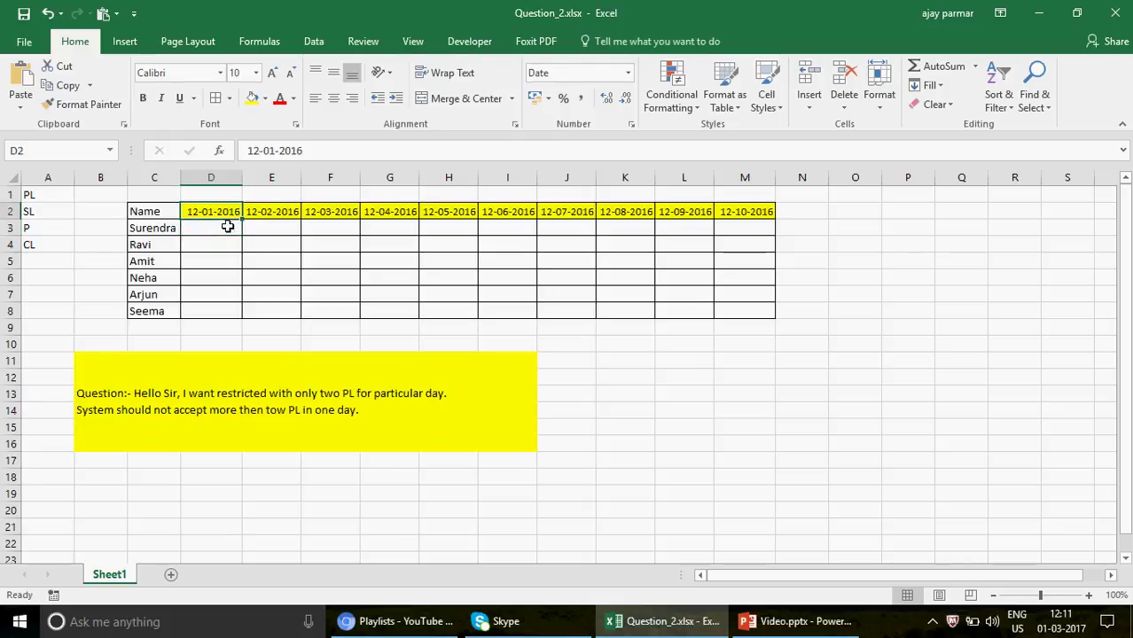
key("Right")
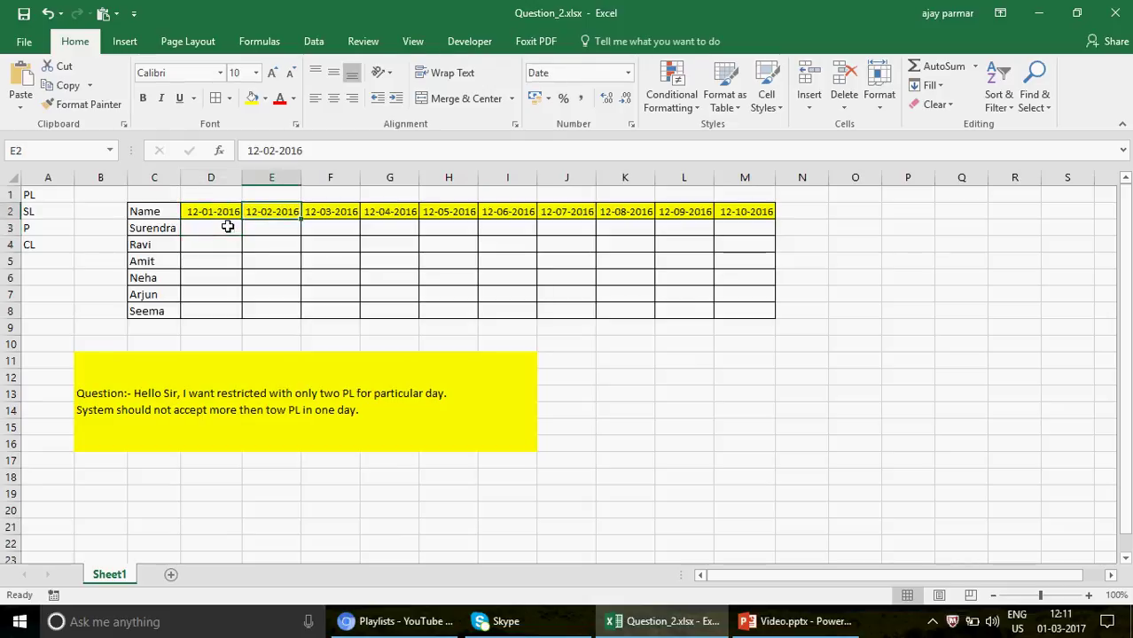
key("Right")
key("Left")
key("Left")
key("Right")
key("Right")
key("Left")
key("Left")
key("Right")
key("Left")
key("Left")
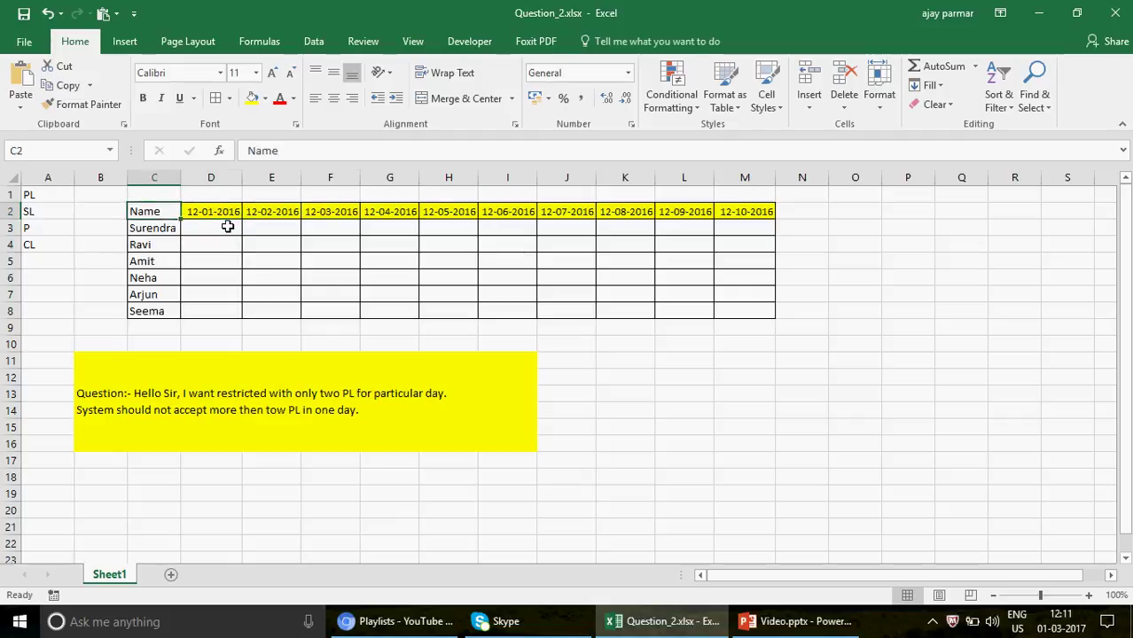
key("Right")
key("Right")
key("Right")
key("Right")
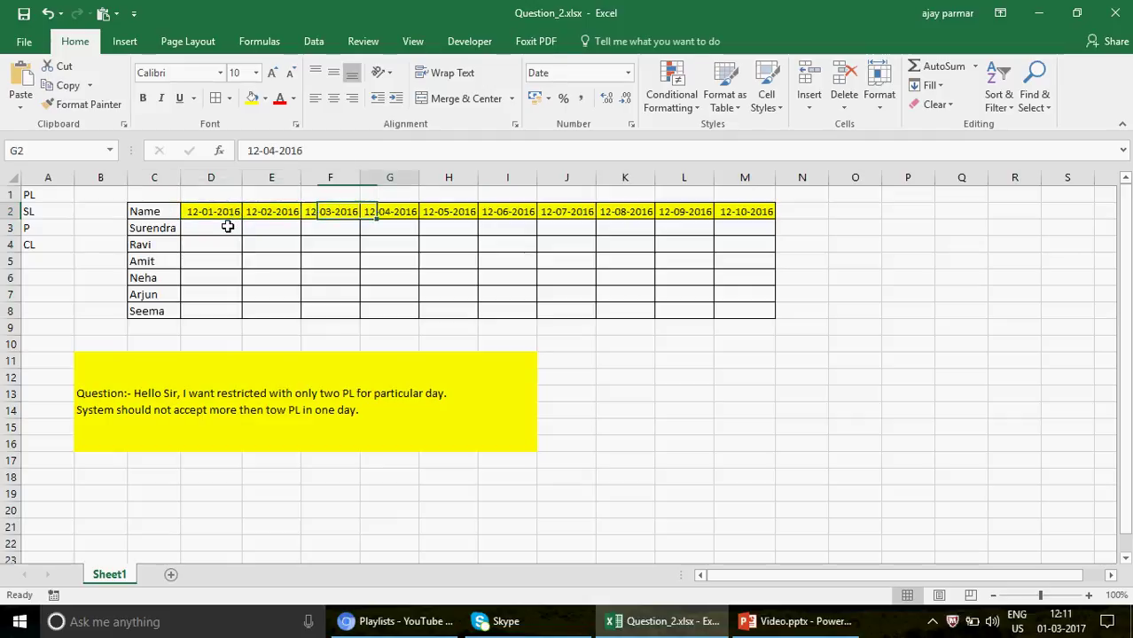
key("Right")
key("Right")
key("Left")
key("Left")
key("Left")
key("Left")
Enter PL in D3 and D4 for the first two people on 12-01-2016
key("Down")
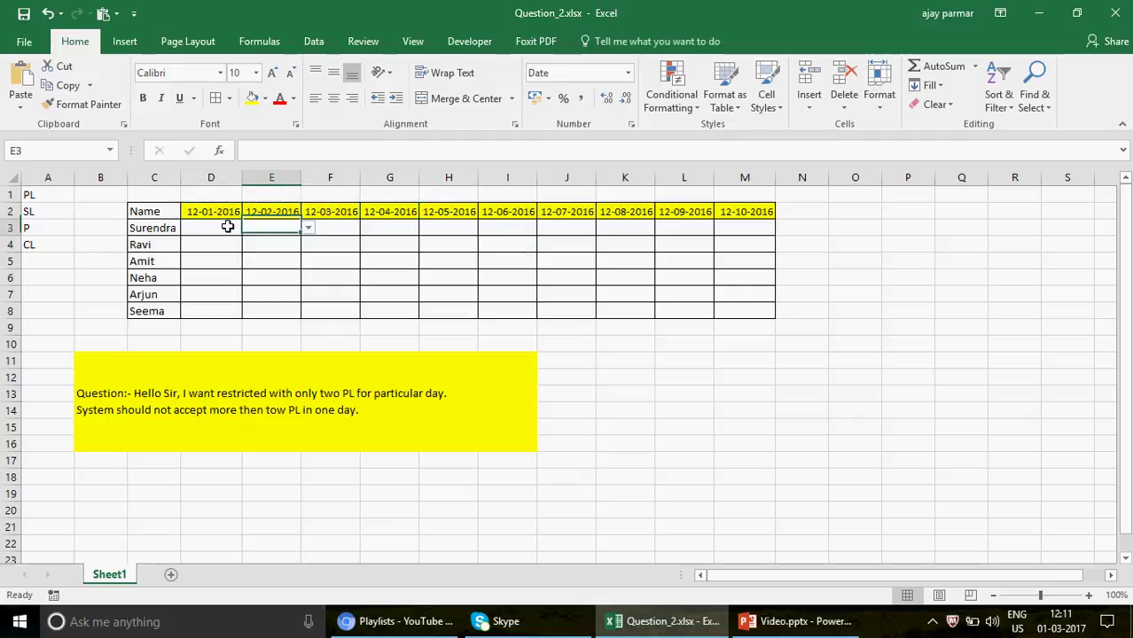
key("Left")
type("p")
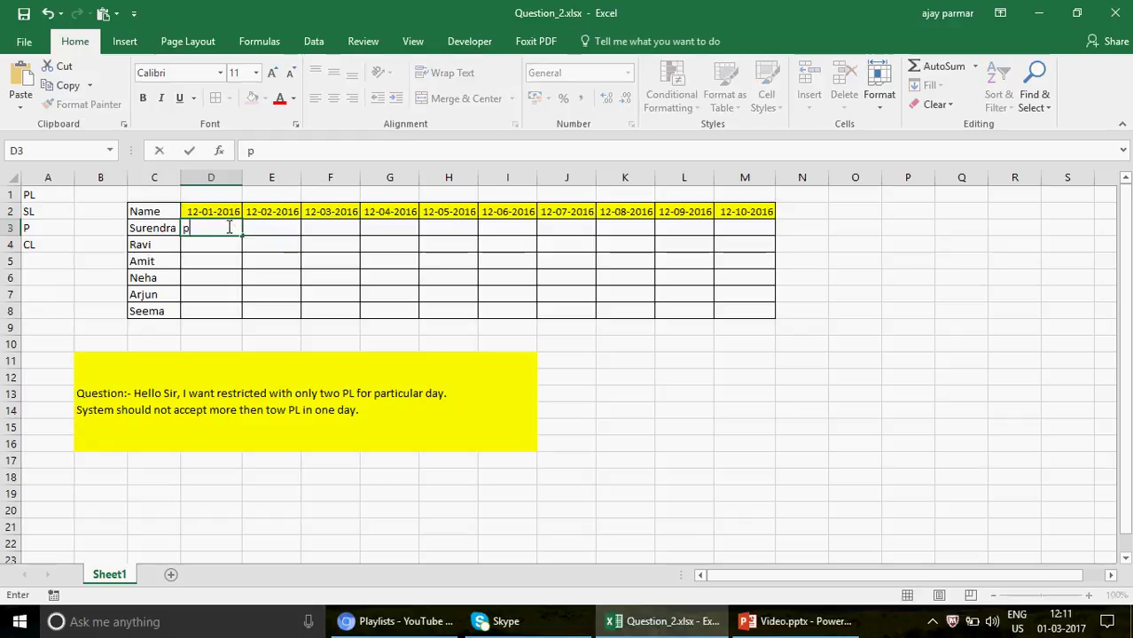
key("Caps_Lock")
type("PL")
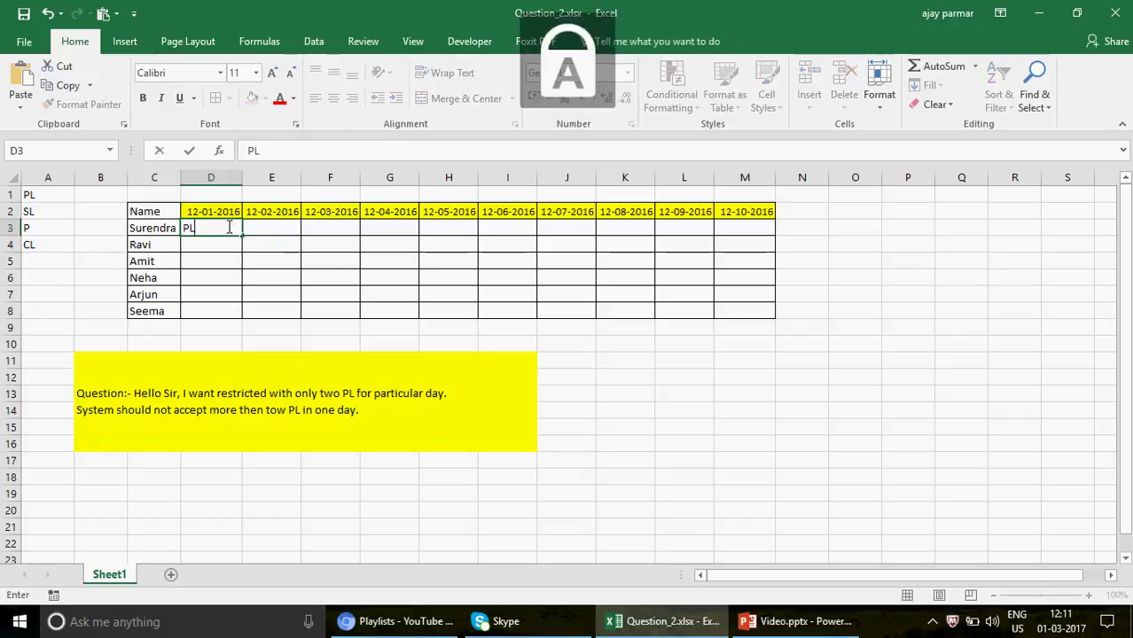
key("Return")
type("PL")
key("Return")
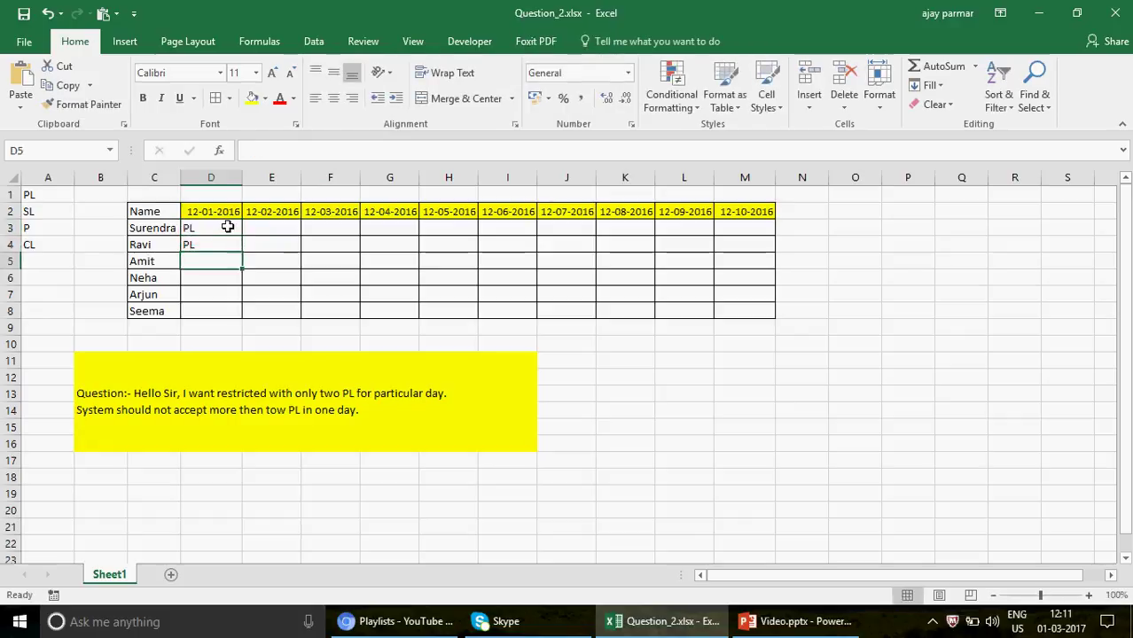
Try to enter a third PL for the same date in D5, and dismiss the alert
type("PL")
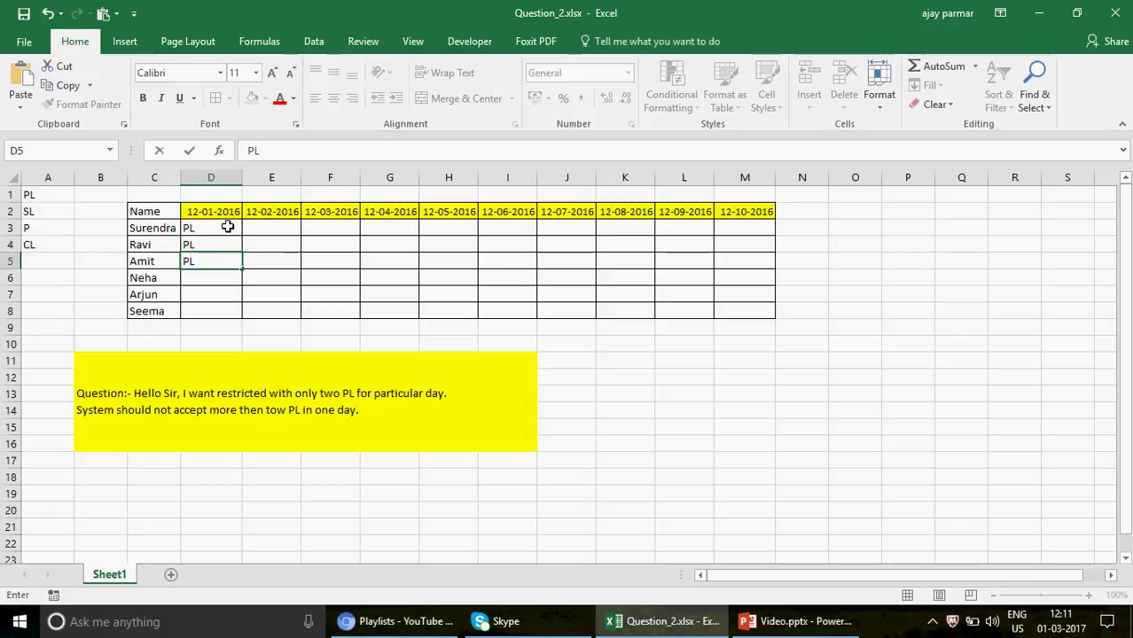
key("Return")
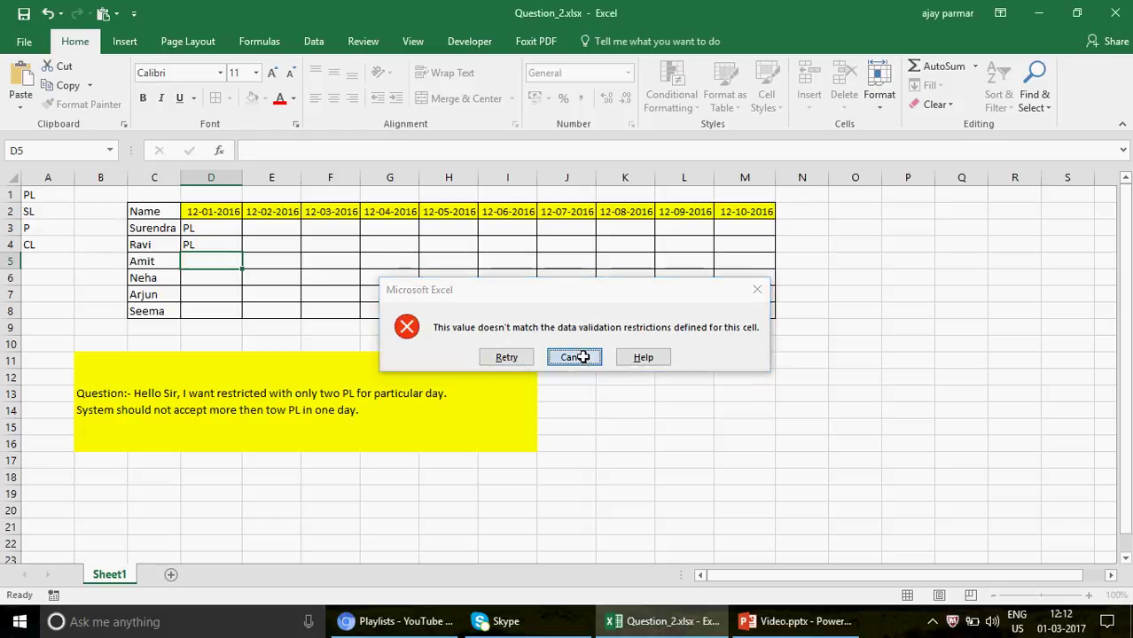
left_click(583, 360)
Clear all entries from the attendance range D3:M8
left_click(222, 224)
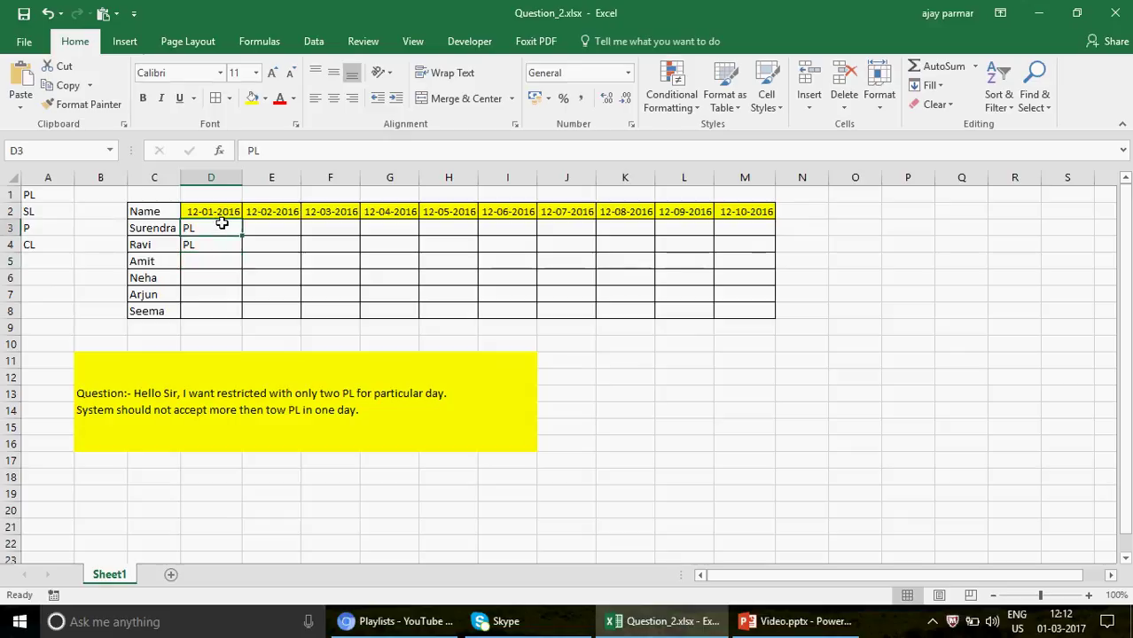
left_click(777, 311, "shift")
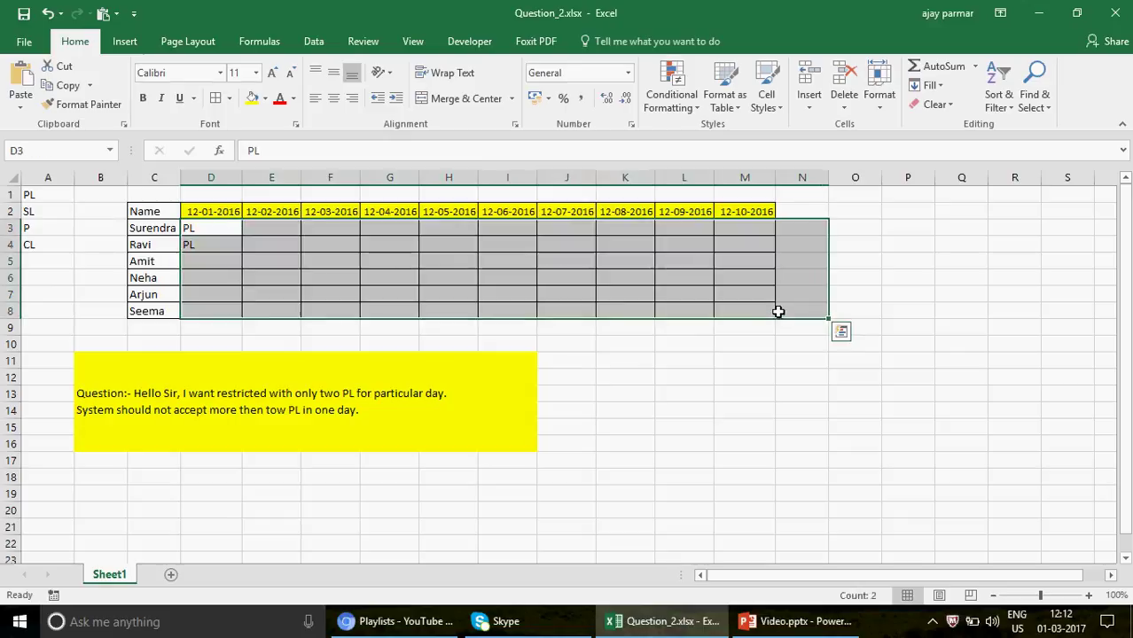
left_click(752, 313, "shift")
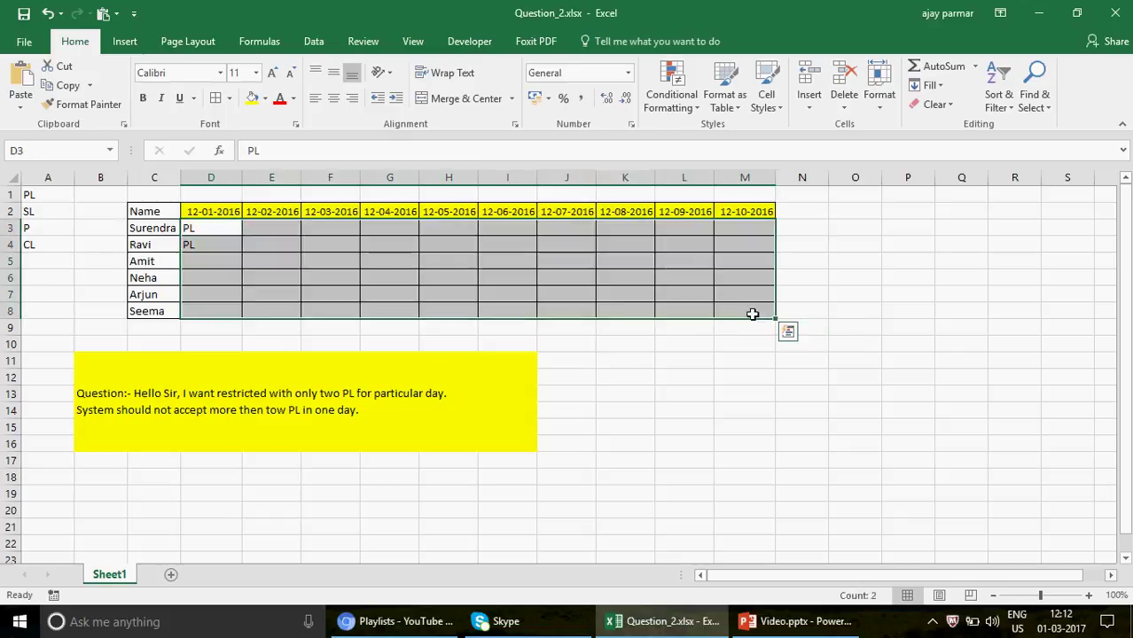
key("Delete")
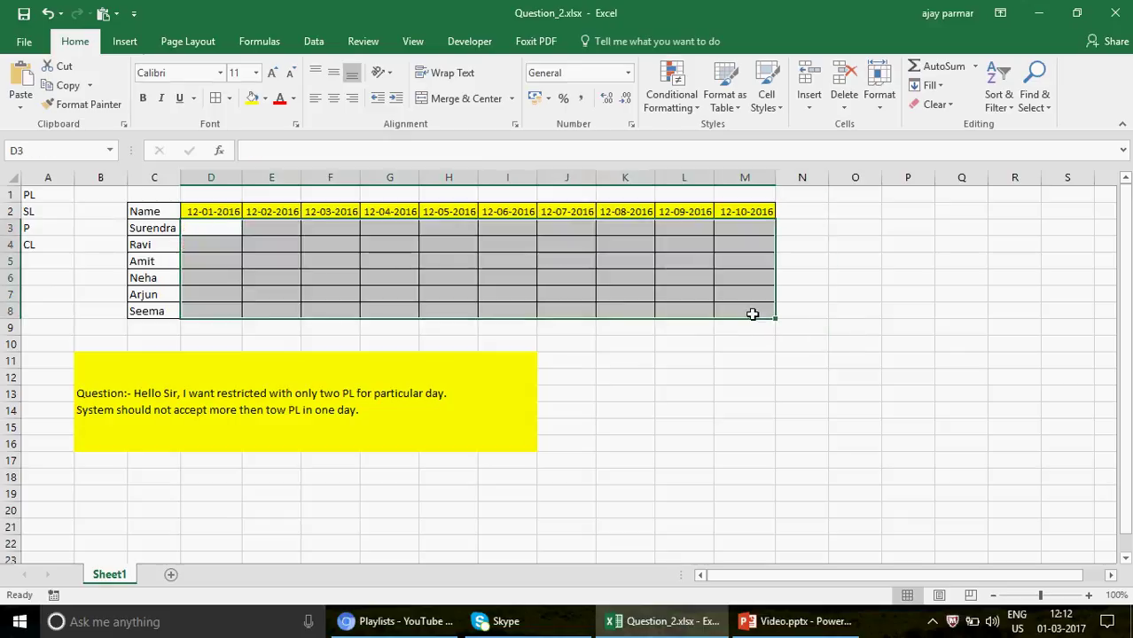
Open the data validation settings of D3 and clear the existing custom formula
left_click(212, 229)
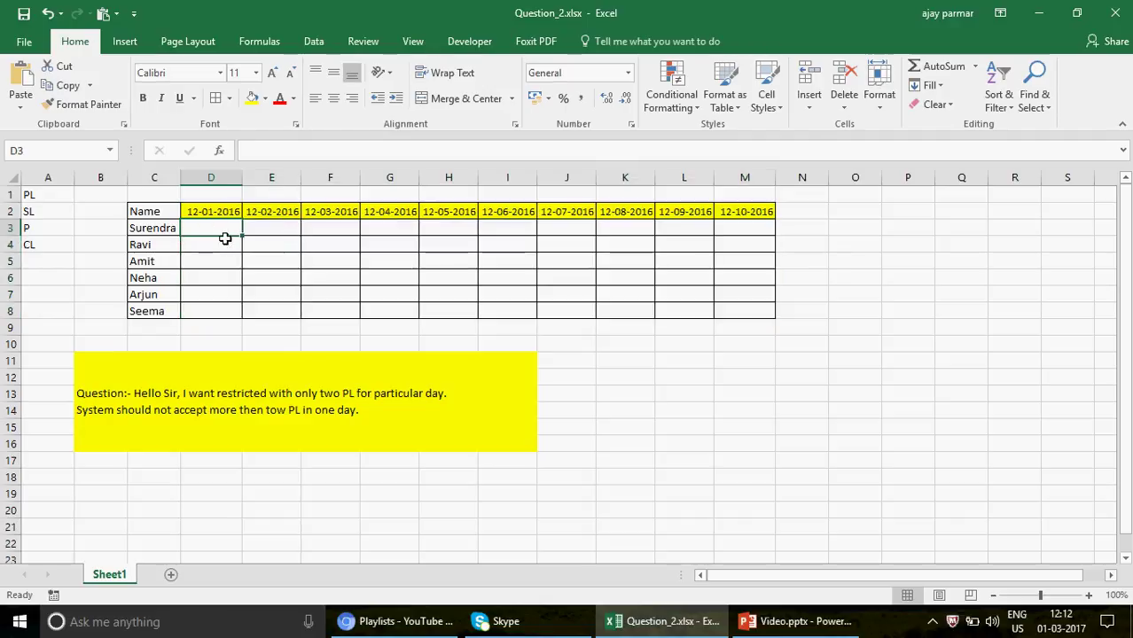
left_click(314, 44)
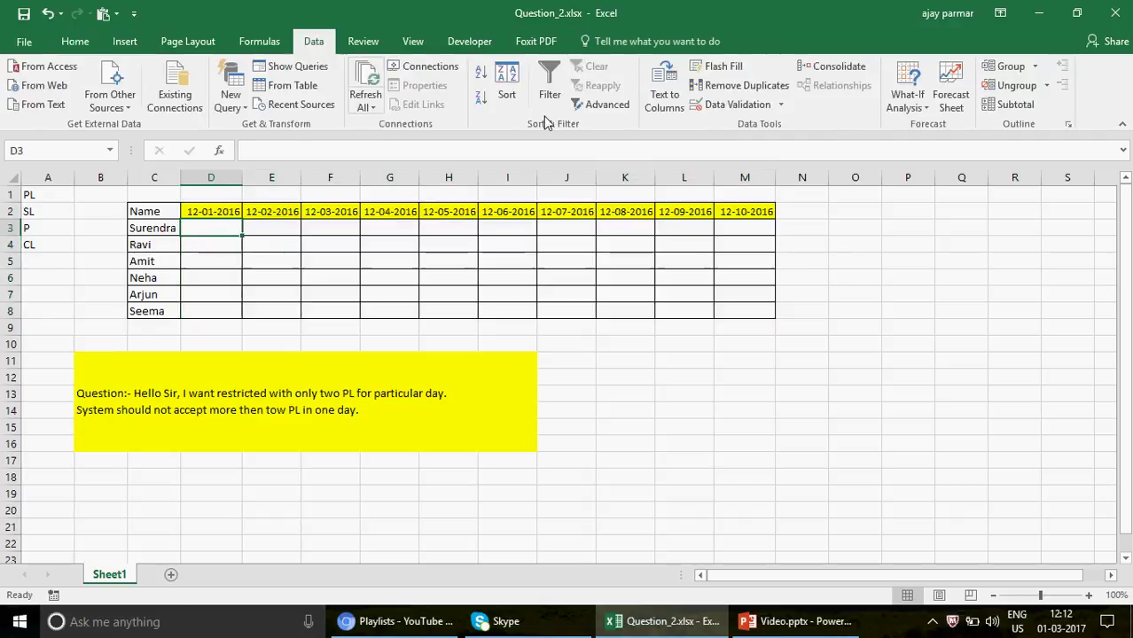
left_click(764, 107)
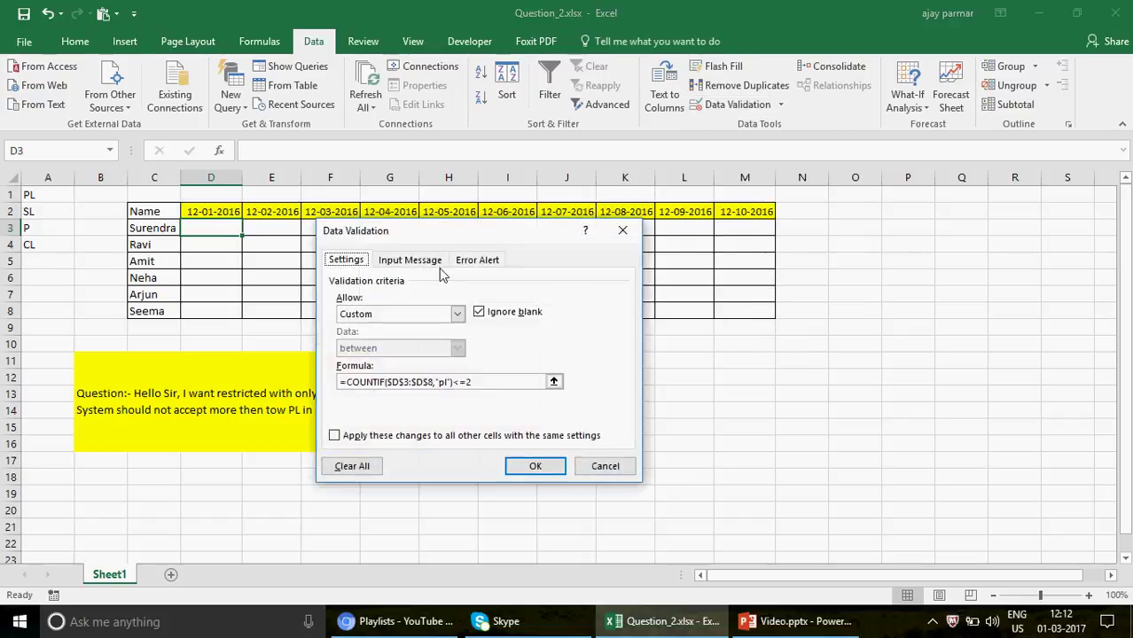
left_click(494, 381)
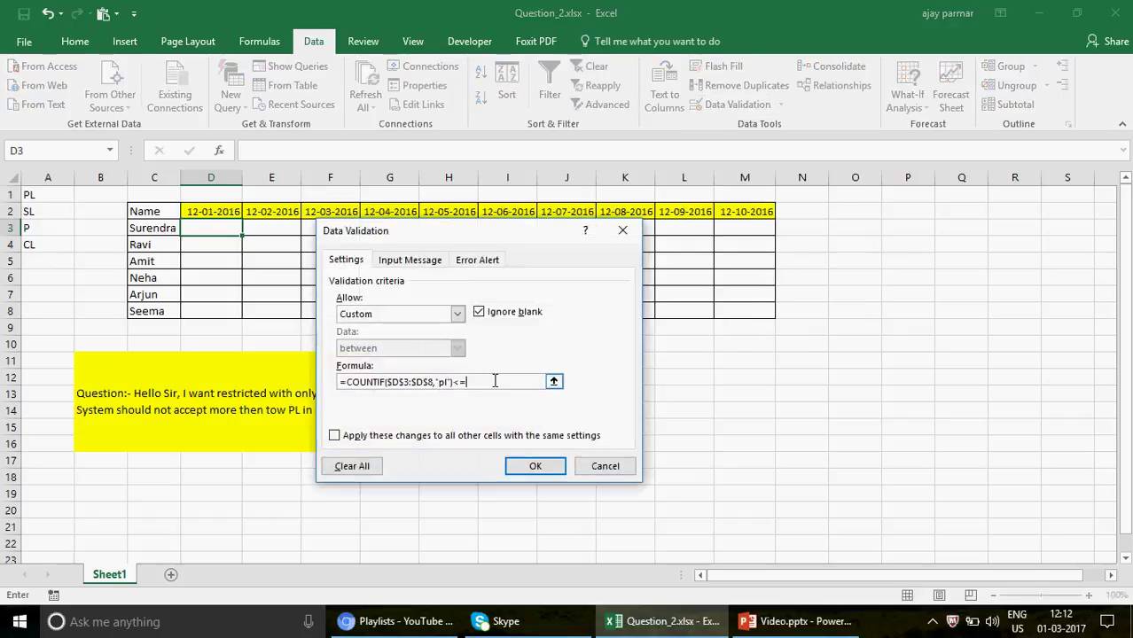
key("BackSpace")
key("BackSpace")
key("BackSpace")
key("BackSpace")
key("BackSpace")
key("BackSpace")
key("BackSpace")
key("BackSpace")
key("BackSpace")
key("BackSpace")
key("BackSpace")
key("BackSpace")
key("BackSpace")
key("BackSpace")
key("BackSpace")
key("BackSpace")
key("BackSpace")
key("BackSpace")
key("BackSpace")
key("BackSpace")
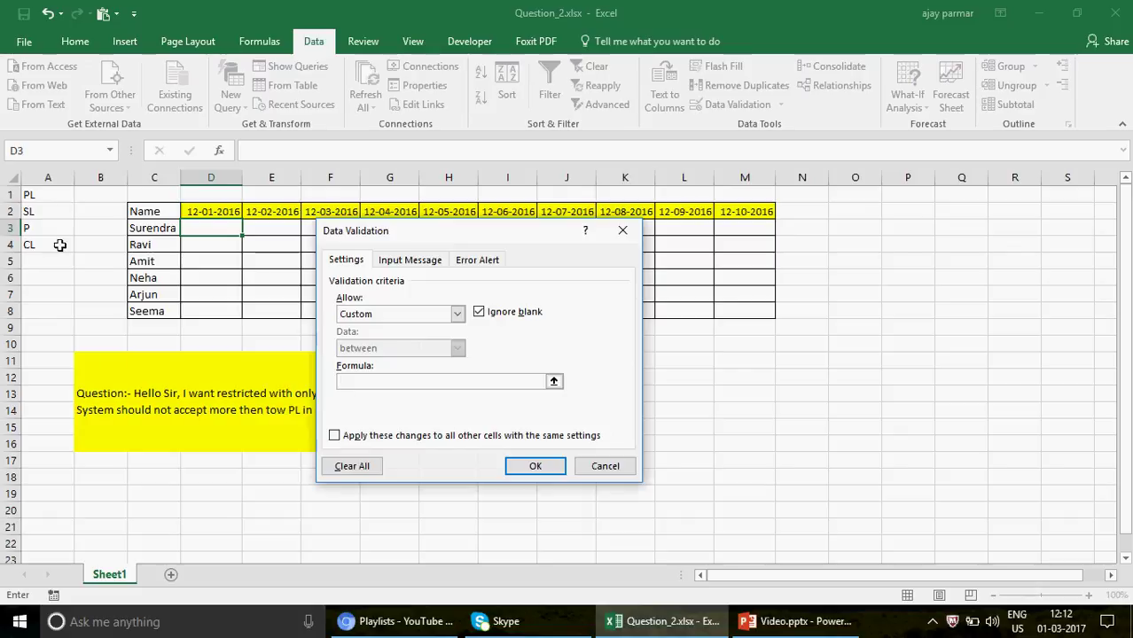
Try to use =A1:A4 as the custom validation formula for D3, and empty the formula again
type("=")
left_click(43, 194)
left_click_drag(47, 245, 46, 245)
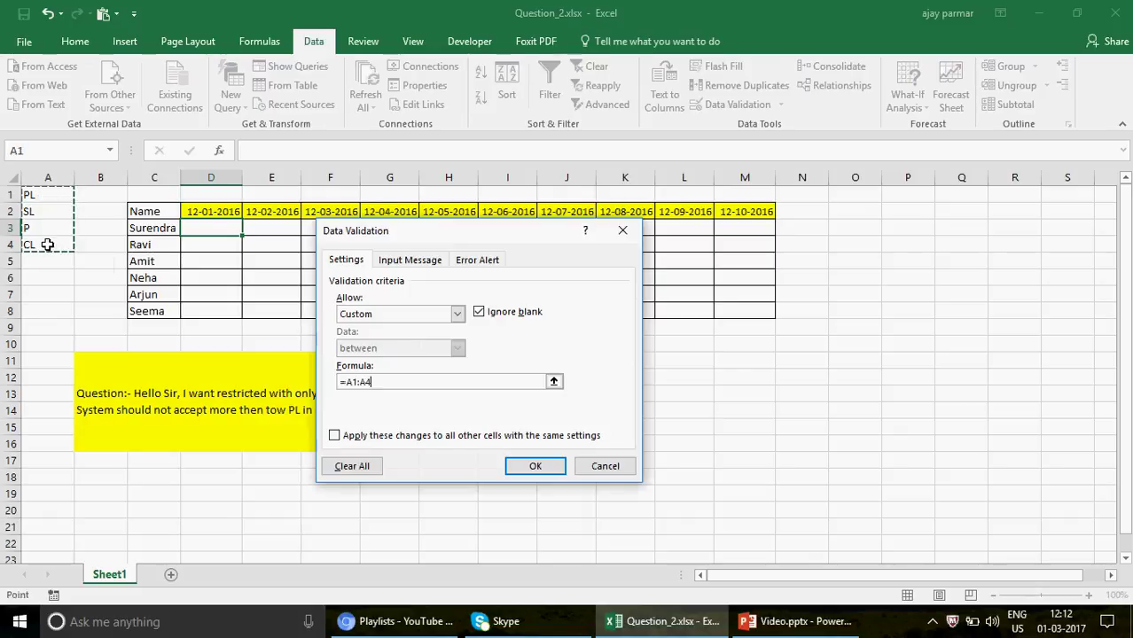
left_click(534, 466)
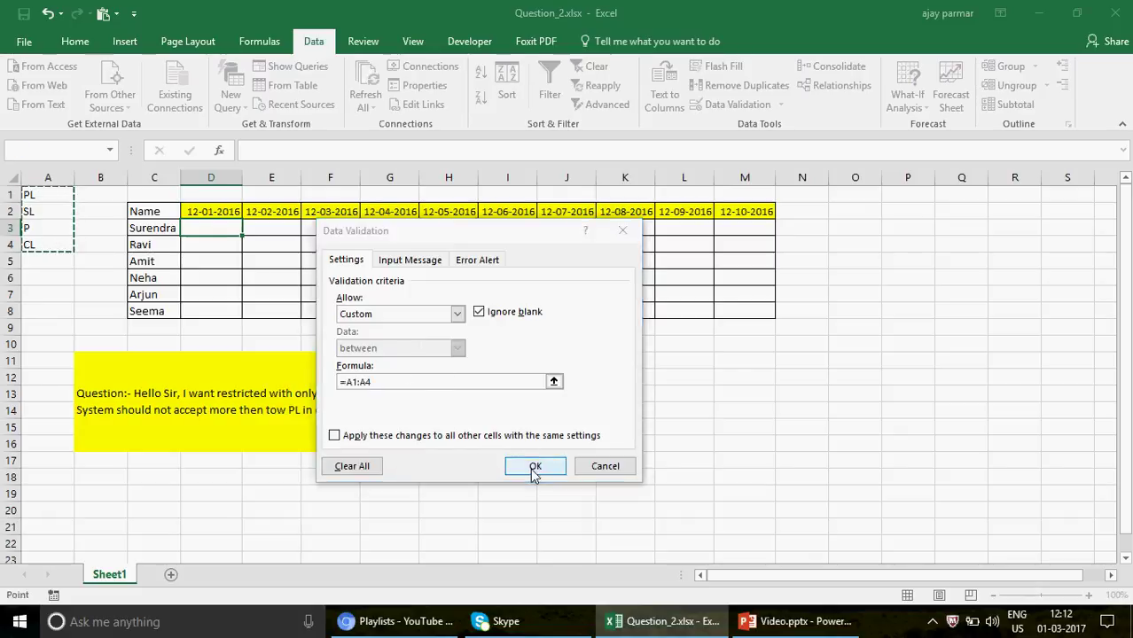
left_click(576, 361)
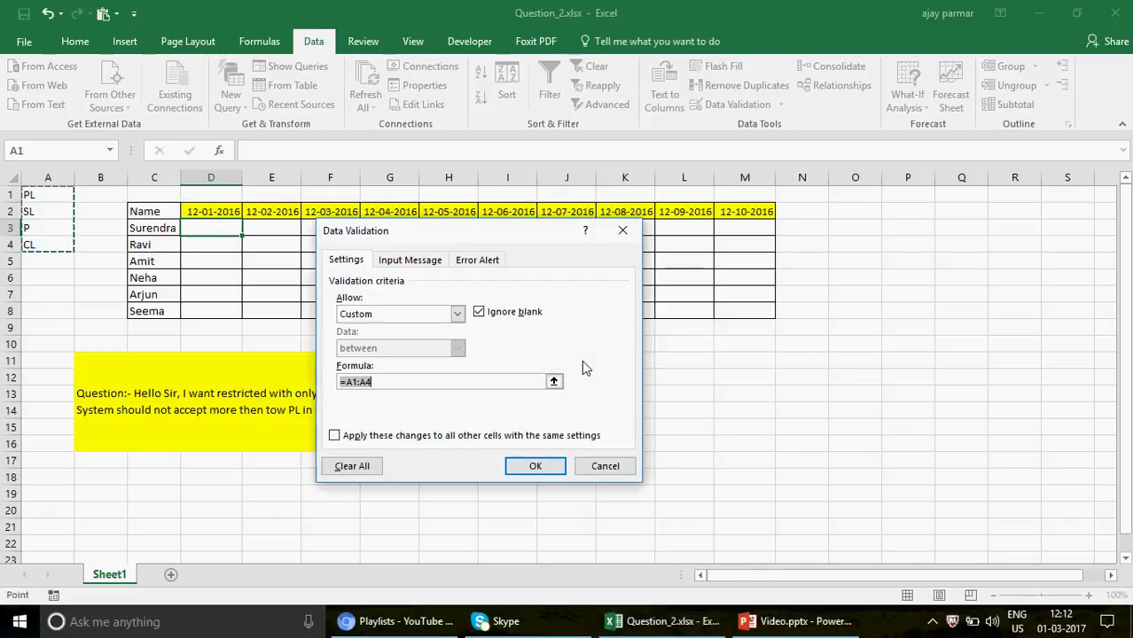
key("BackSpace")
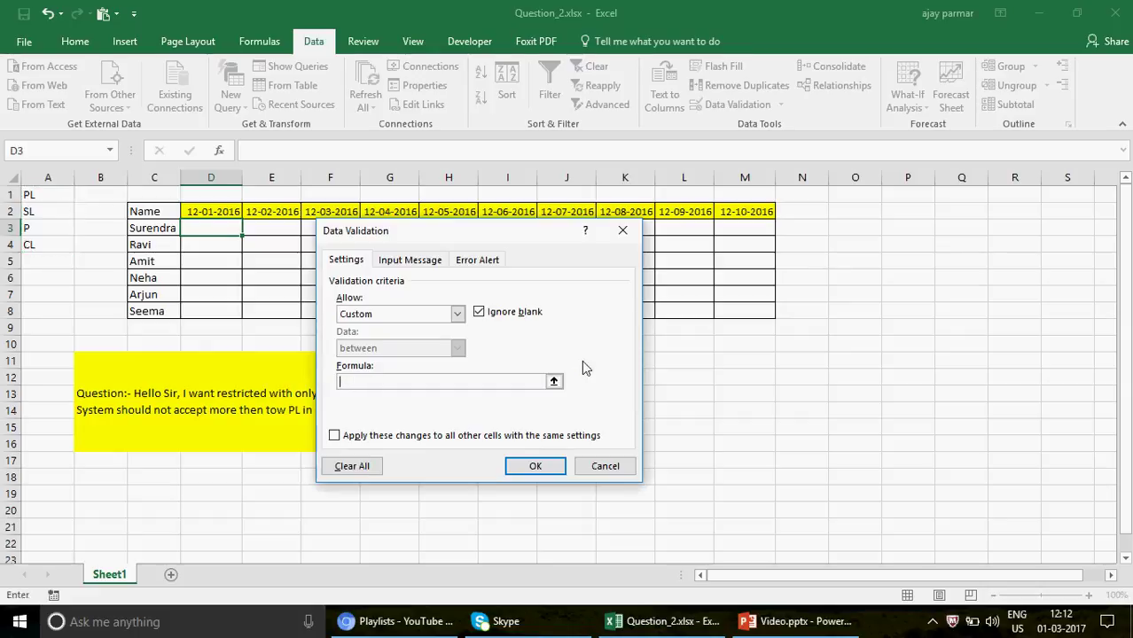
Set the data validation of D3 to a list with source =$A$1:$A$4
left_click(458, 315)
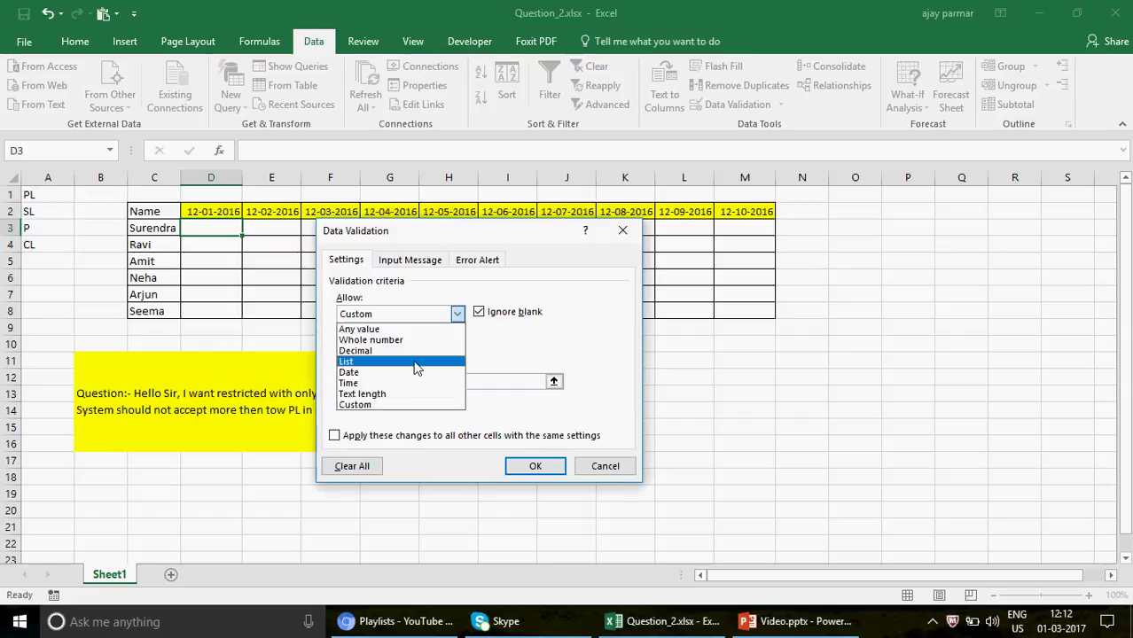
left_click(417, 368)
left_click(391, 382)
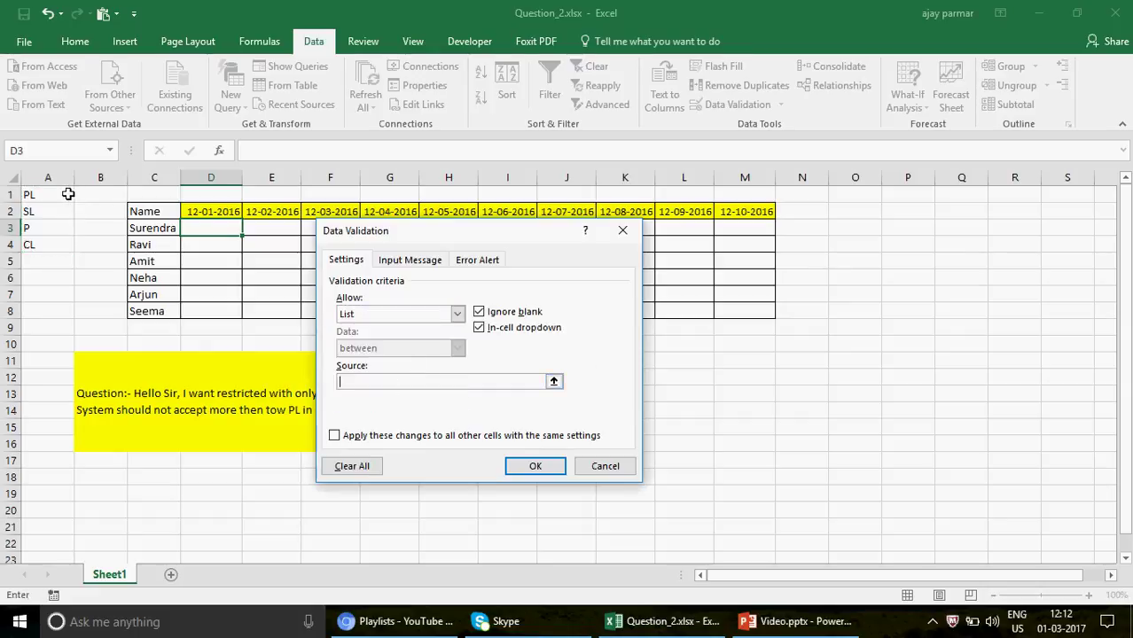
left_click_drag(67, 194, 55, 251)
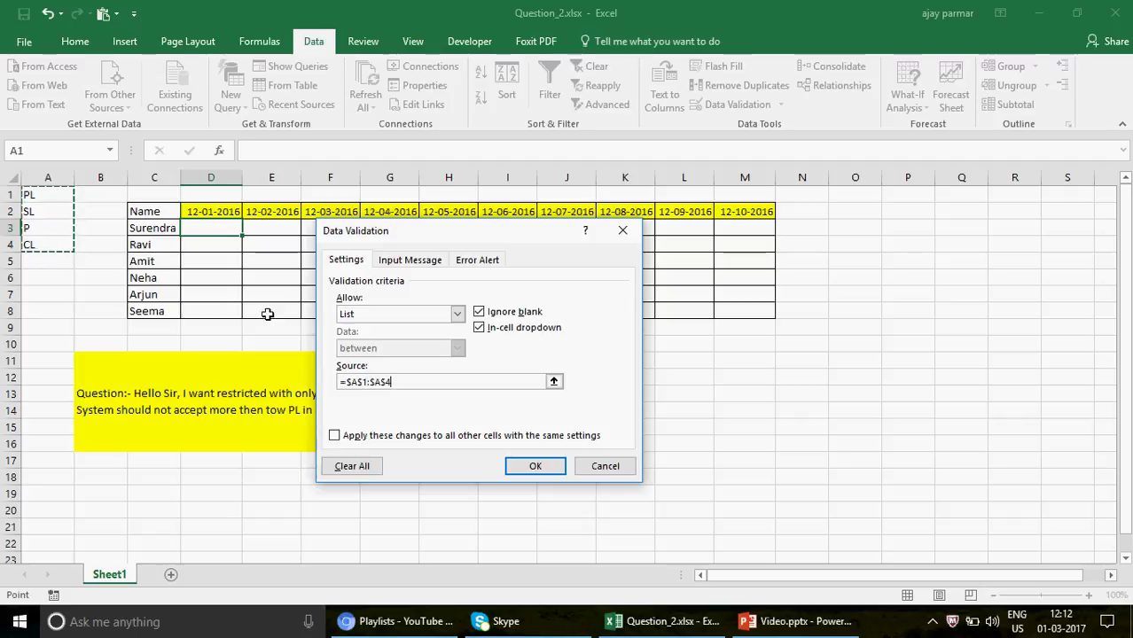
left_click(536, 465)
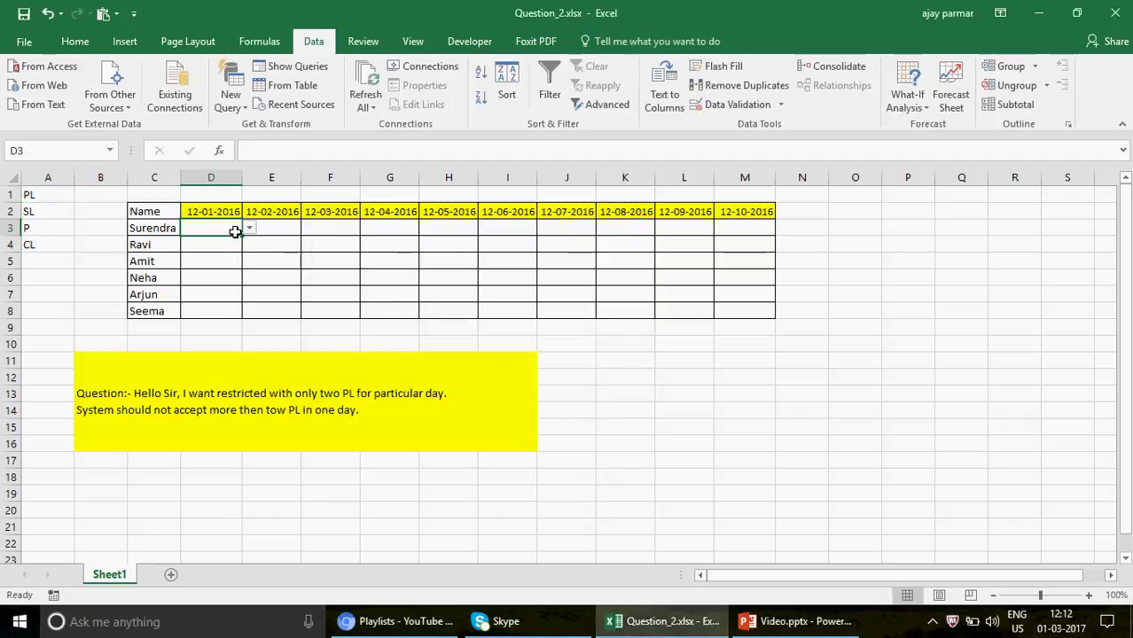
Copy D3 with its list validation to the range D4:I8
key("ctrl+c")
key("Down")
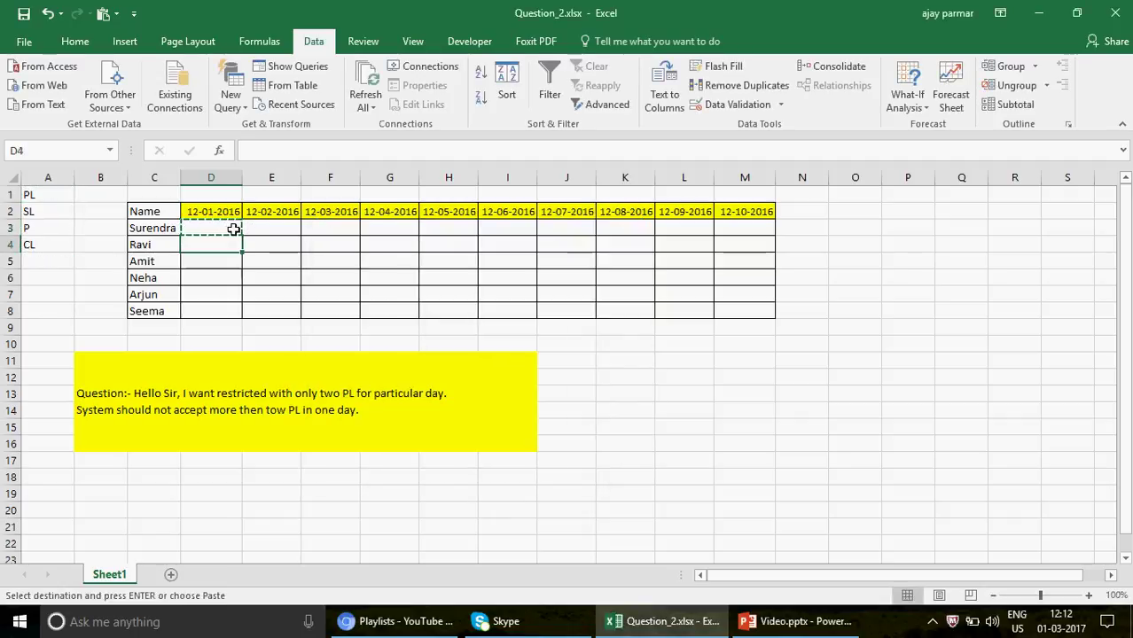
key("shift+Down")
key("shift+Down")
key("shift+Down")
key("shift+Down")
key("shift+Right")
key("shift+Right")
key("shift+Right")
key("shift+Right")
key("shift+Right")
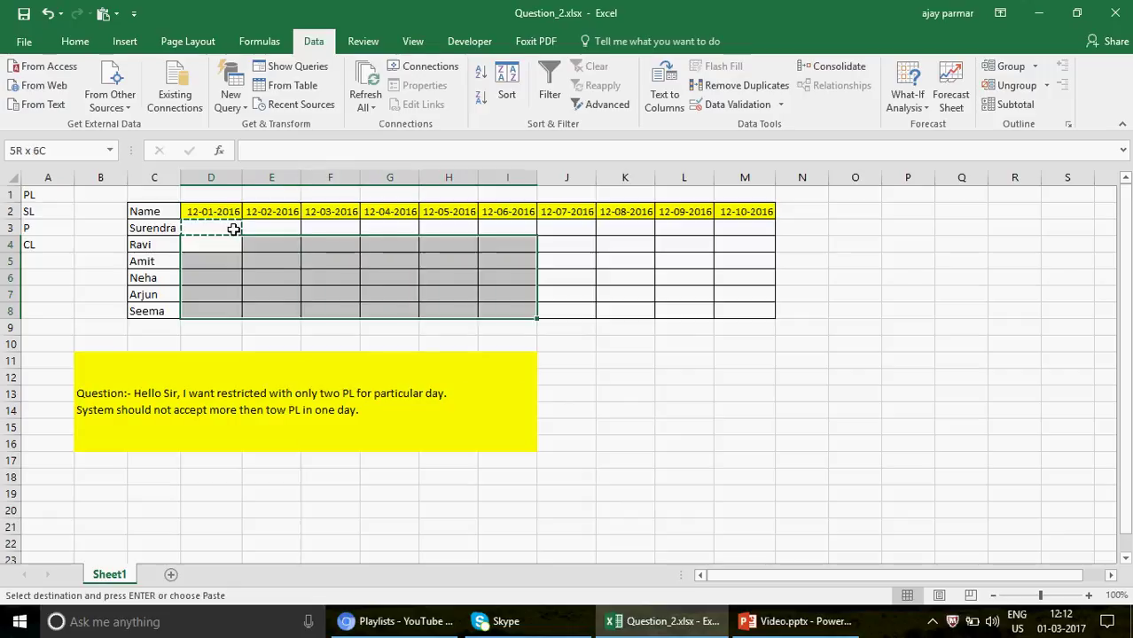
key("ctrl+v")
Choose PL from the in-cell list in each of D5, D6 and D7 to test the validation
key("Down")
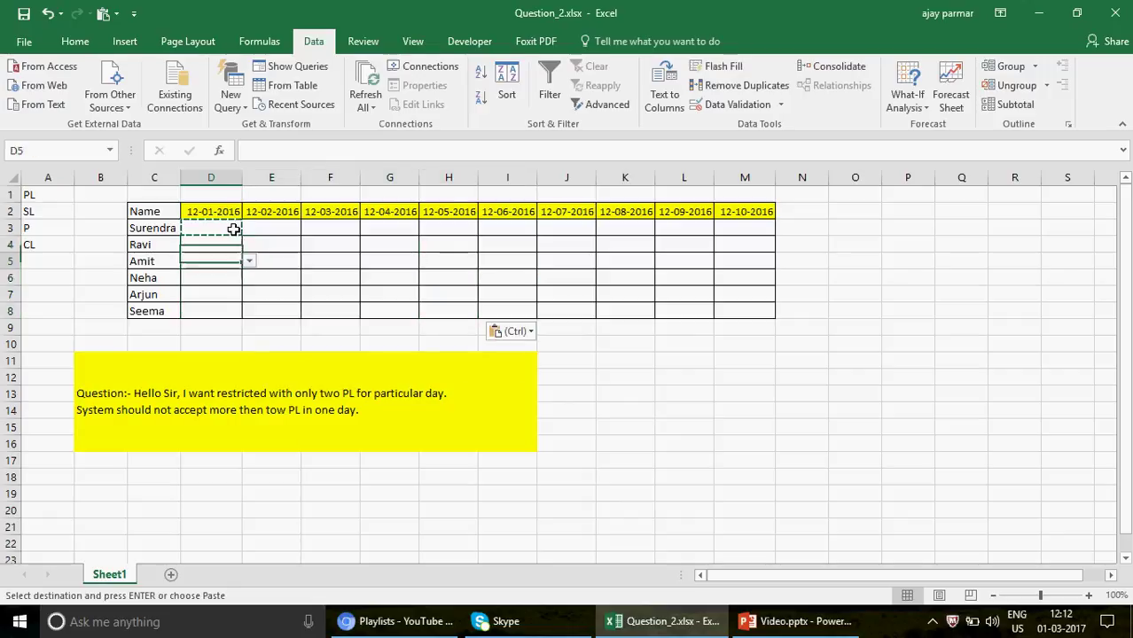
key("alt+Down")
key("Return")
key("Down")
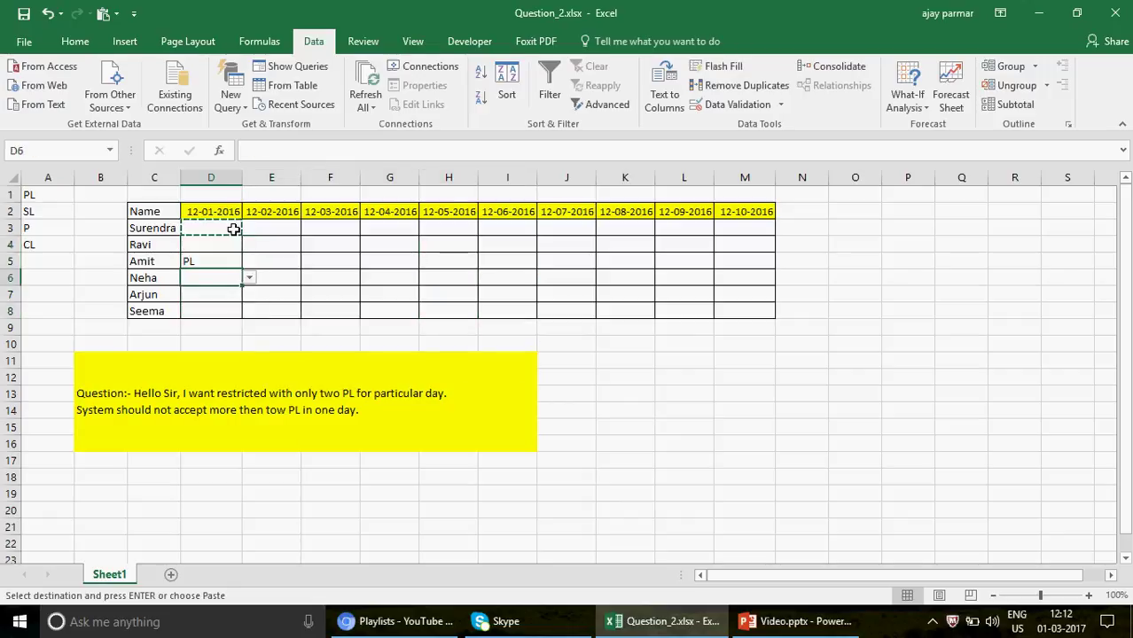
key("alt+Down")
key("Down")
key("Return")
key("Down")
key("alt+Down")
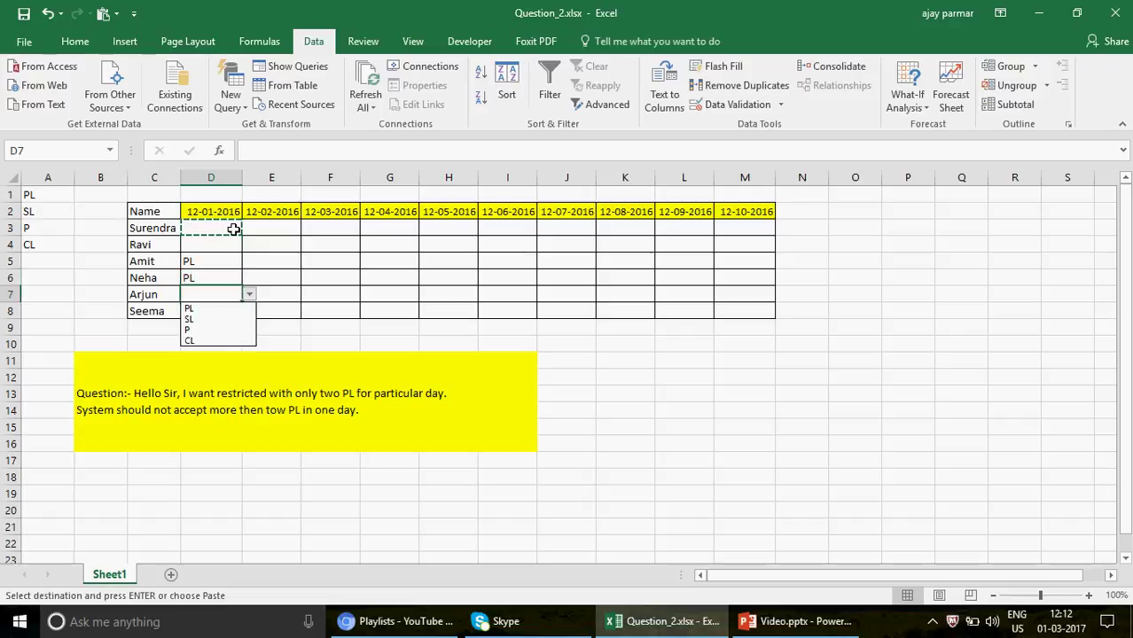
key("Down")
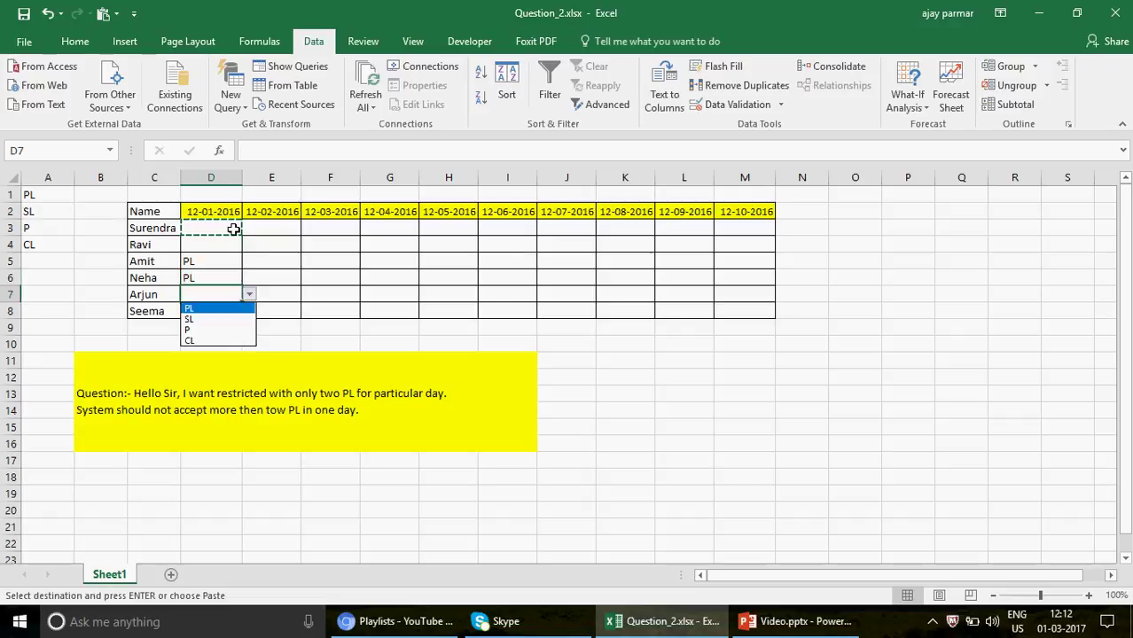
key("Return")
Clear all data validation from the attendance range D3:M8 and delete its entries
key("Up")
key("Up")
key("Up")
key("Up")
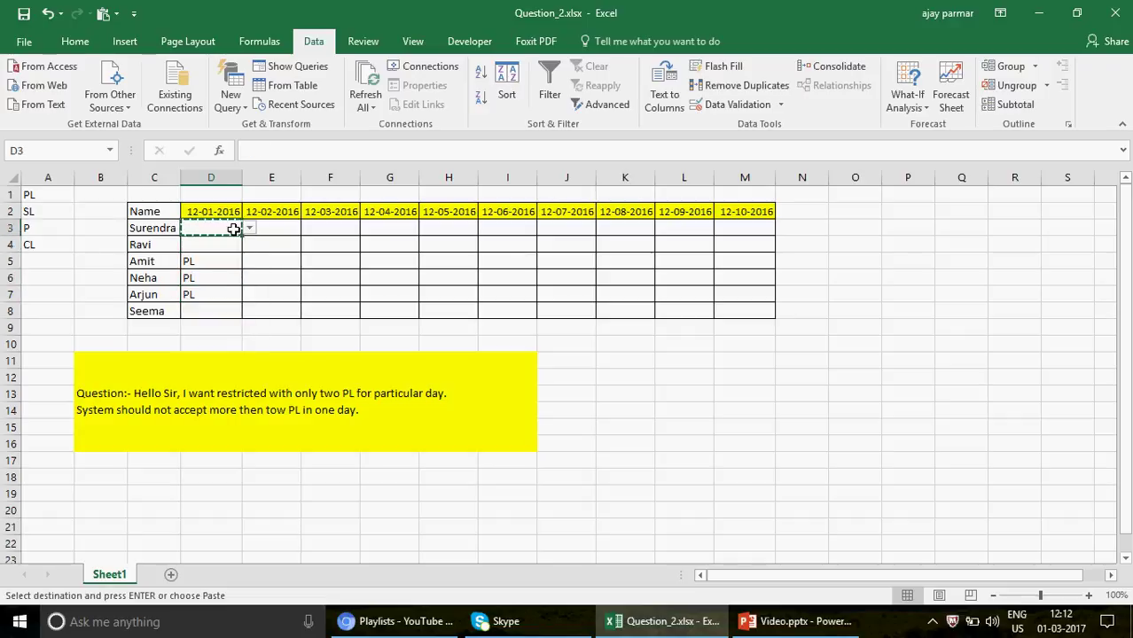
key("shift+Down")
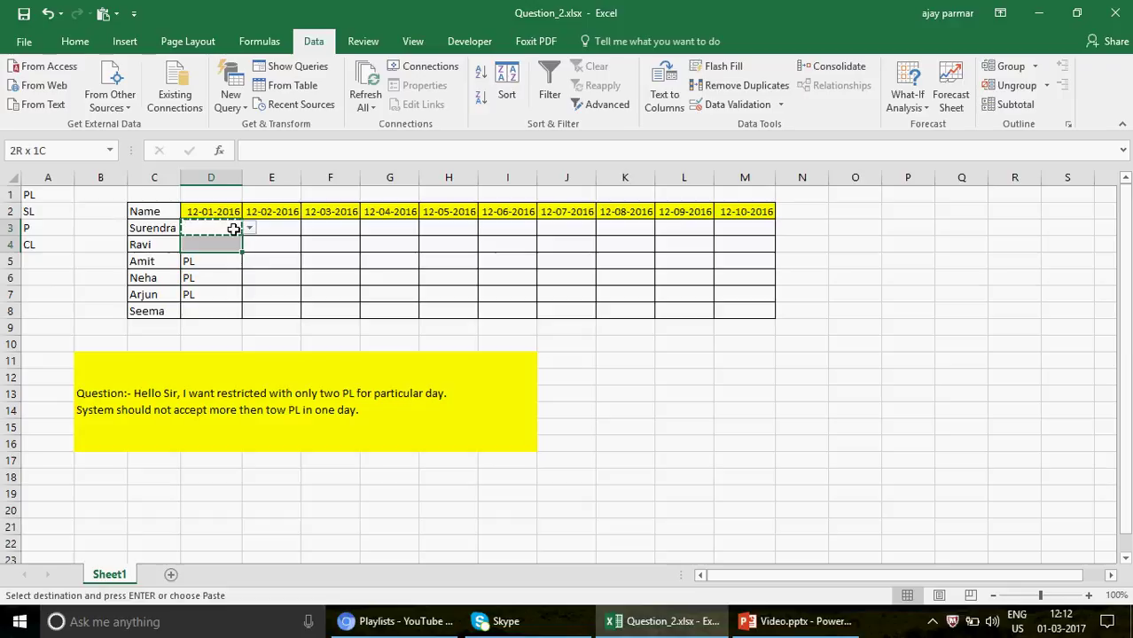
key("Down")
key("Up")
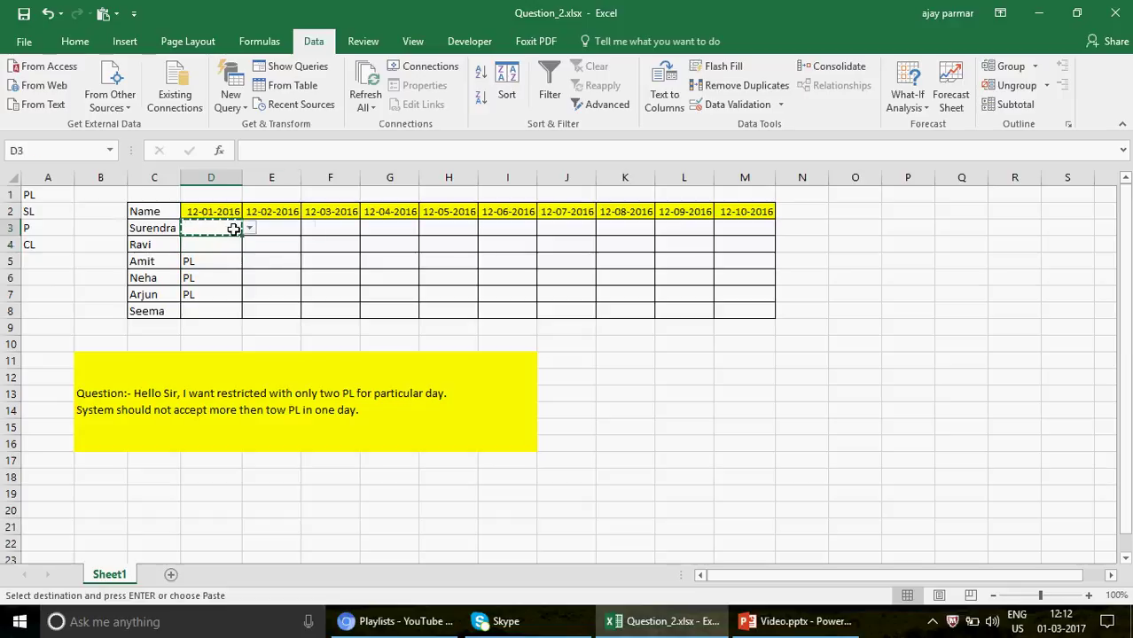
key("shift+Down")
key("shift+Down")
key("shift+Down")
key("shift+Down")
key("shift+Right")
key("shift+Right")
key("shift+Right")
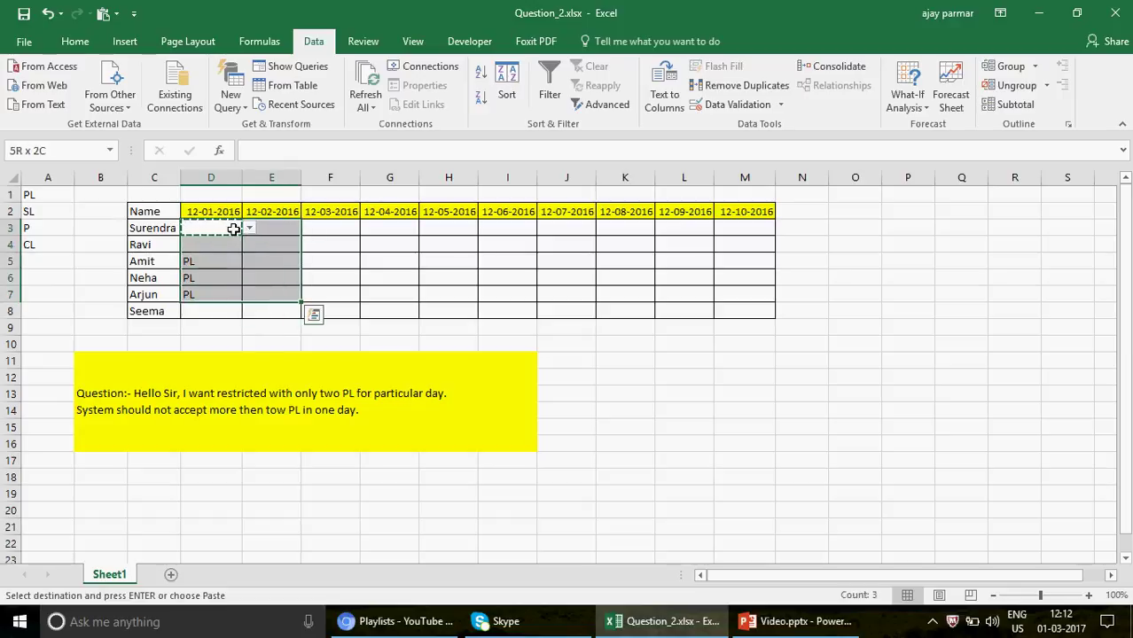
key("shift+Right")
key("shift+Right")
key("shift+Right")
key("shift+Right")
key("shift+Right")
key("shift+Right")
key("shift+Down")
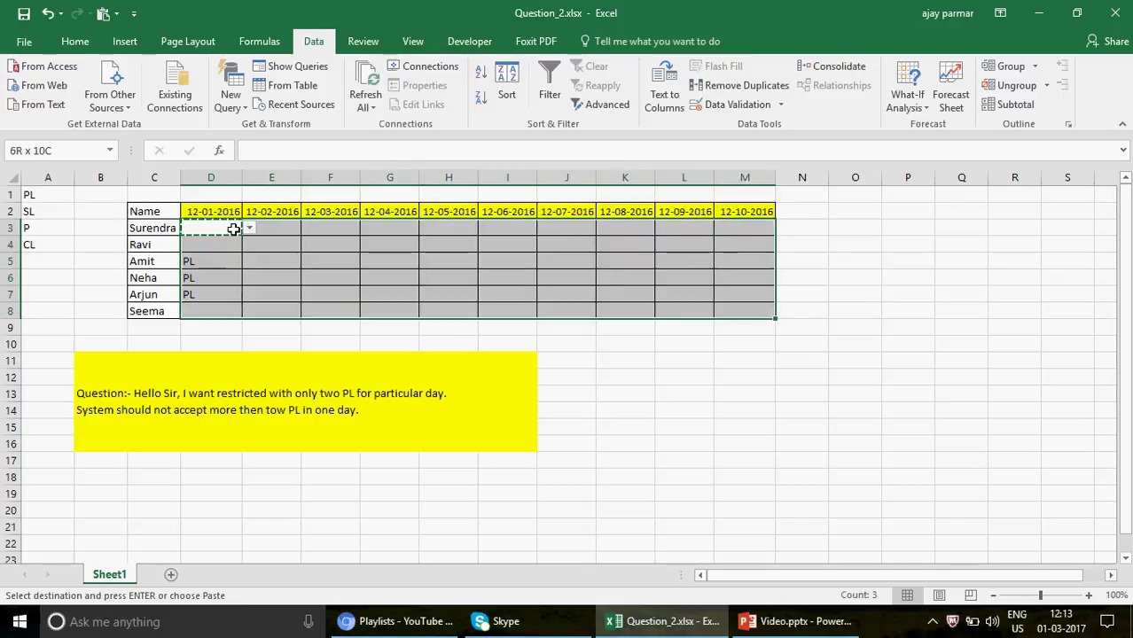
key("ctrl+v")
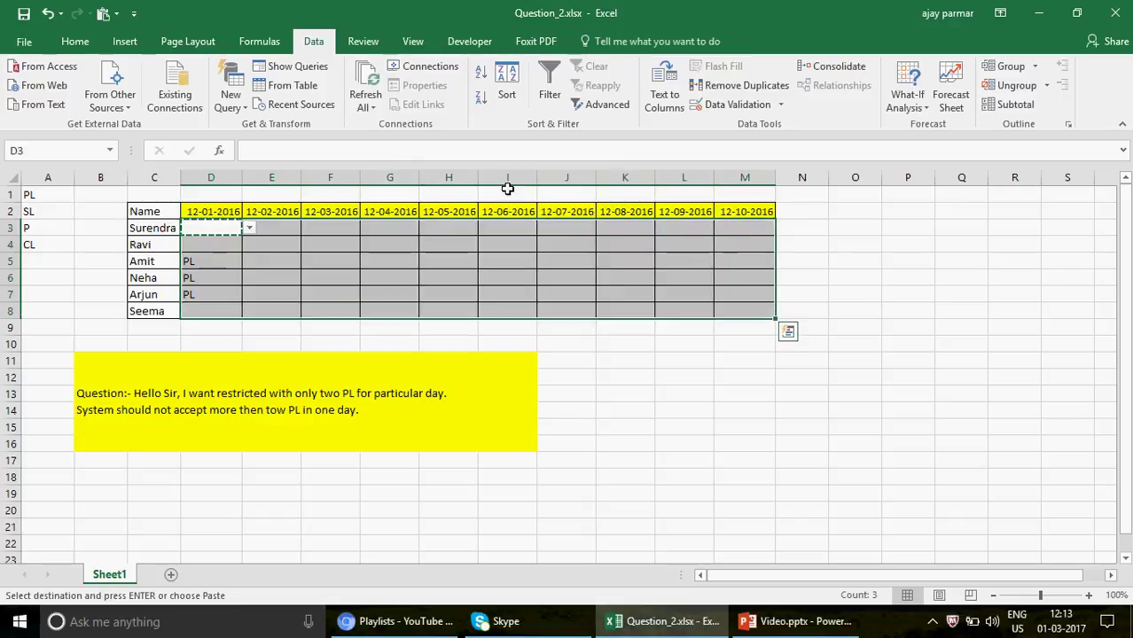
left_click(758, 109)
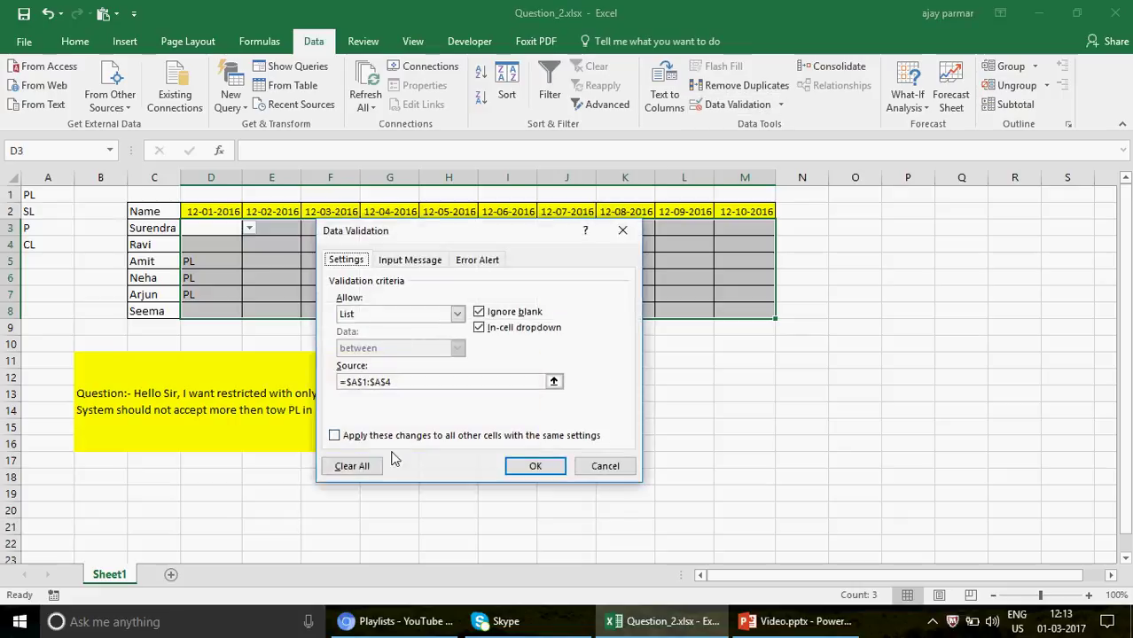
left_click(366, 468)
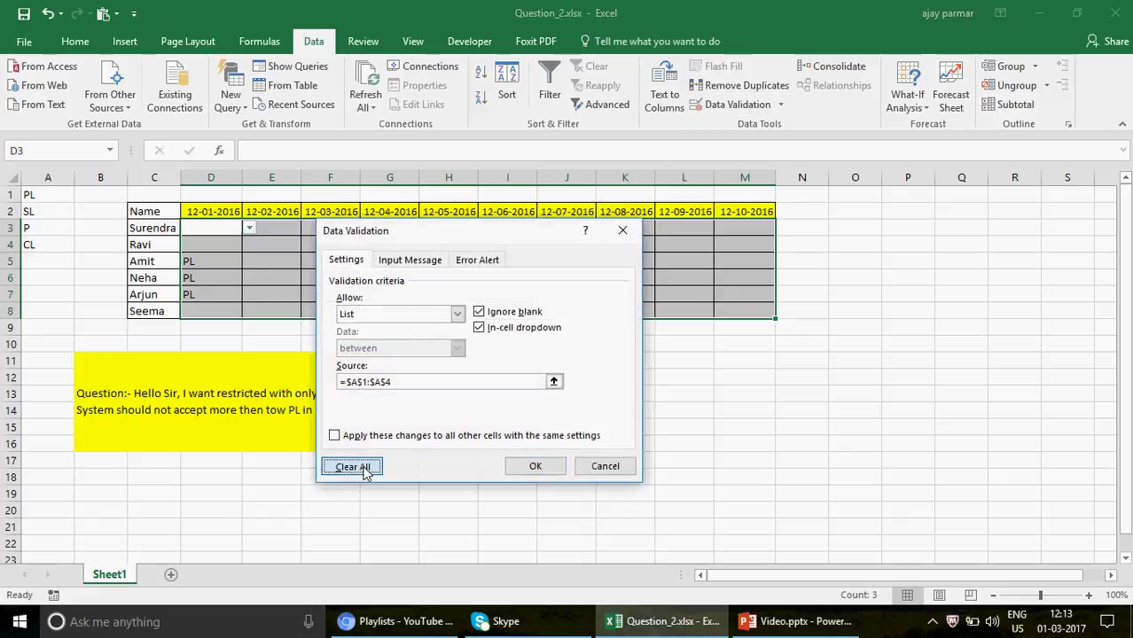
left_click(534, 468)
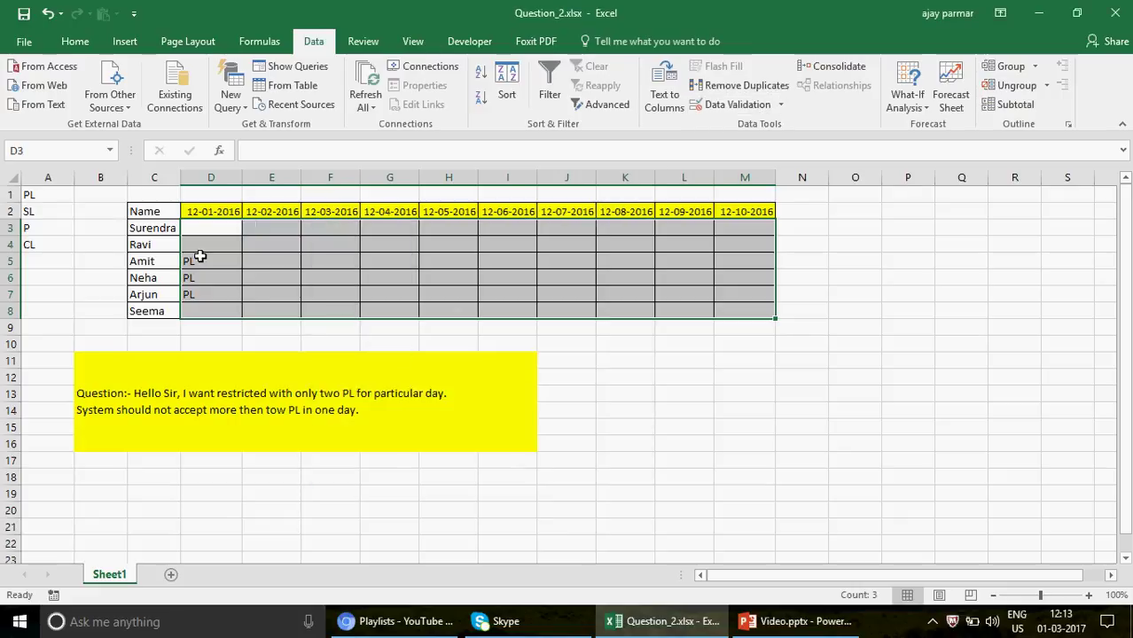
key("Delete")
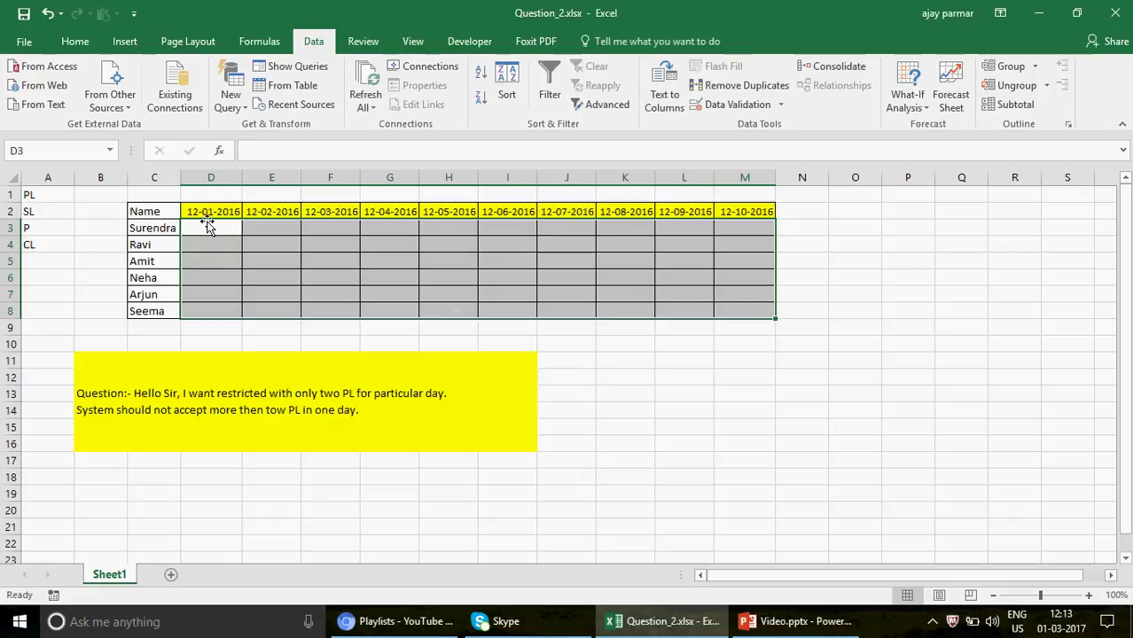
left_click(209, 230)
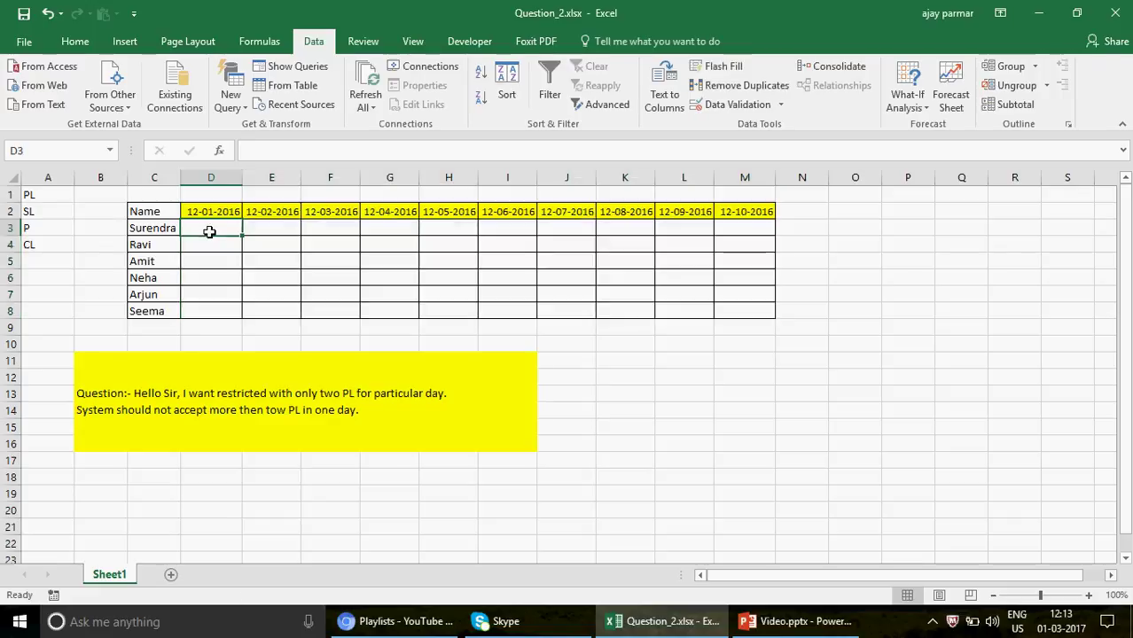
left_click(49, 196)
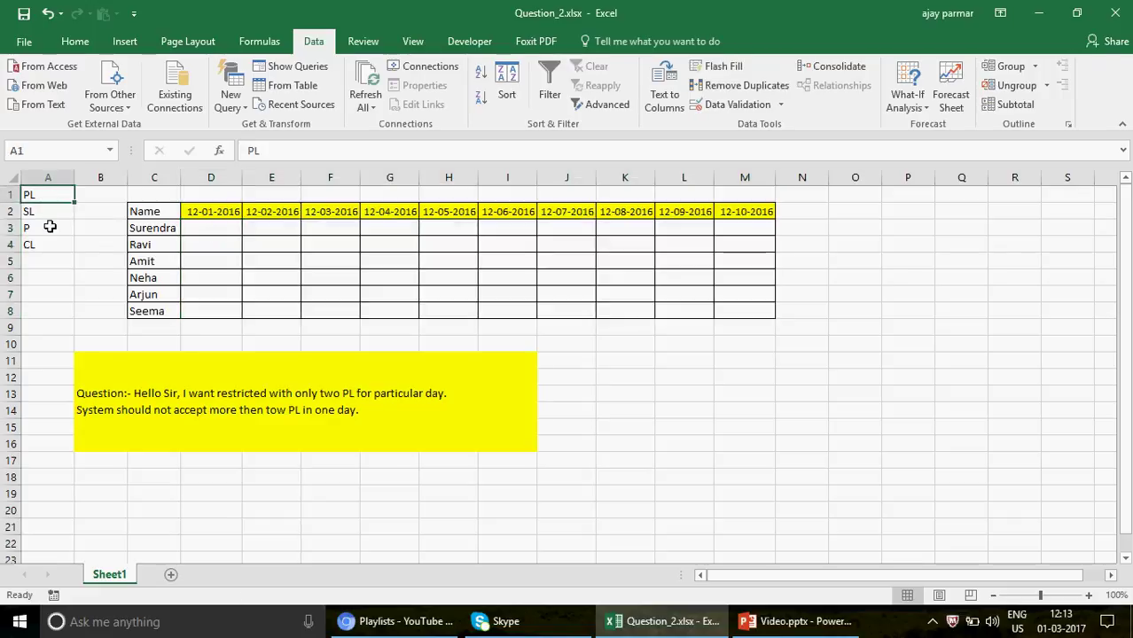
left_click_drag(45, 242, 44, 240)
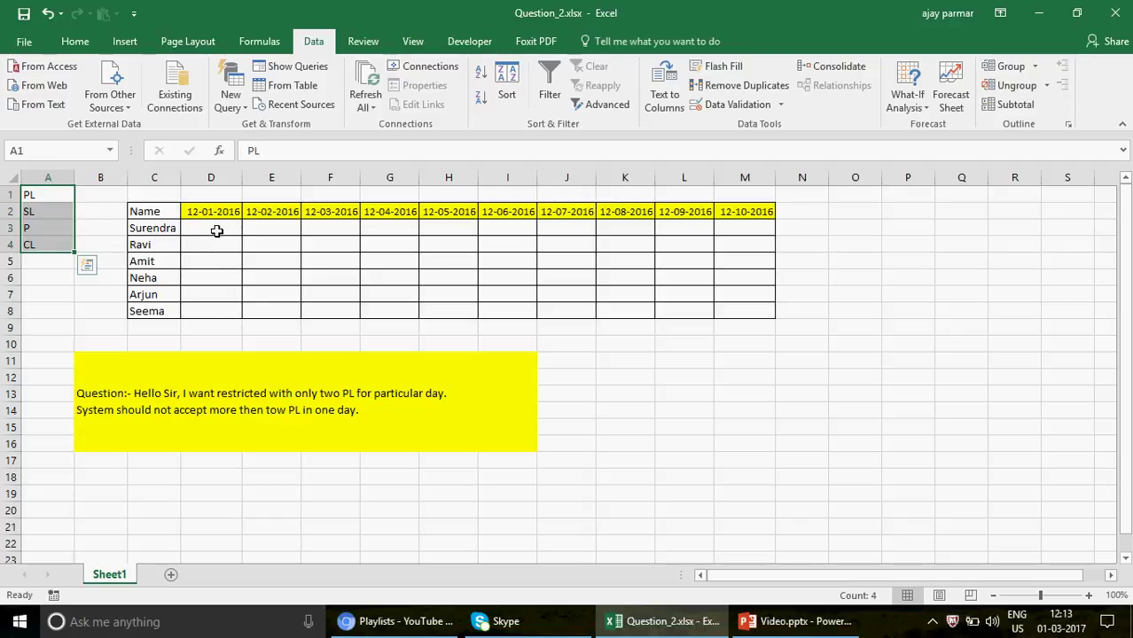
left_click(216, 231)
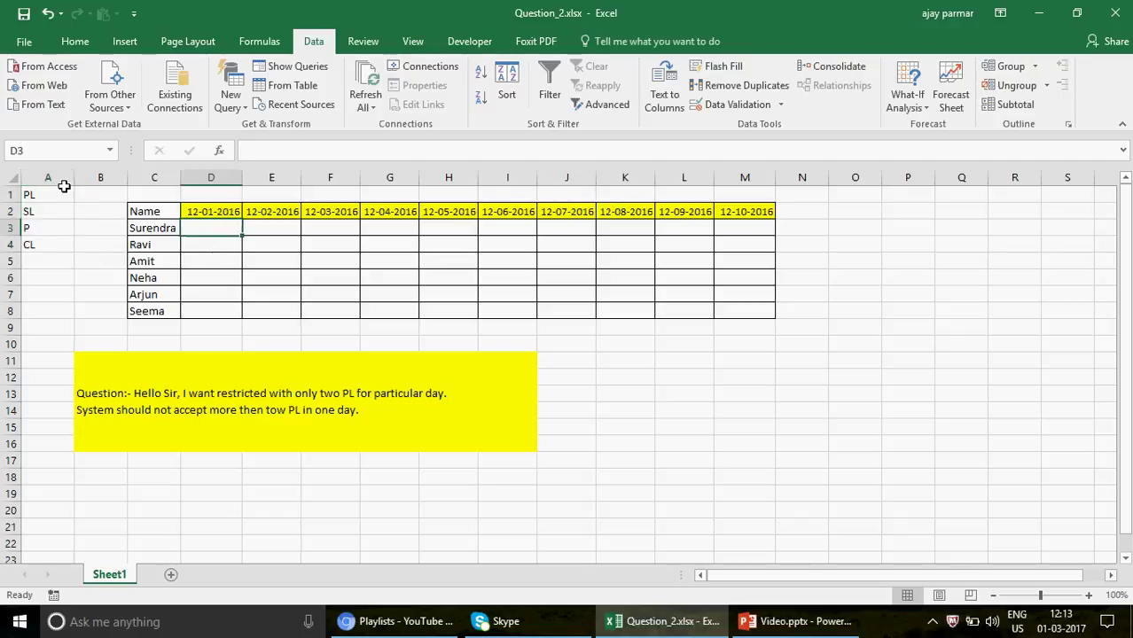
left_click(25, 193)
left_click(41, 246, "shift")
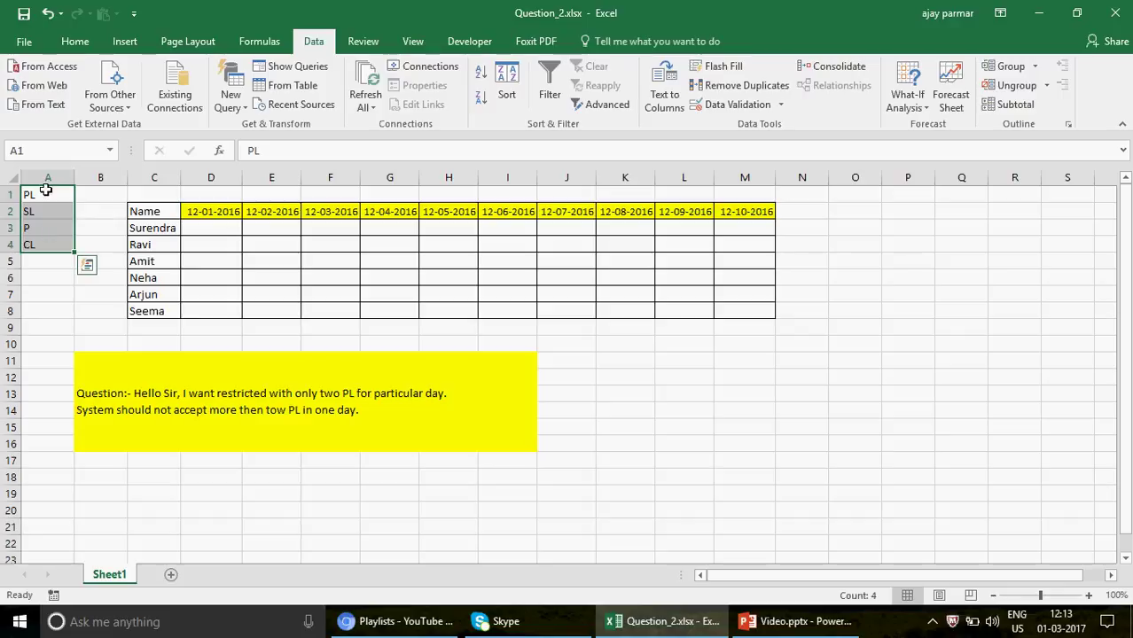
Fill D3:D8 under 12-01-2016 with the sample entries PL, PL, SL, PL, PL and P
left_click(235, 233)
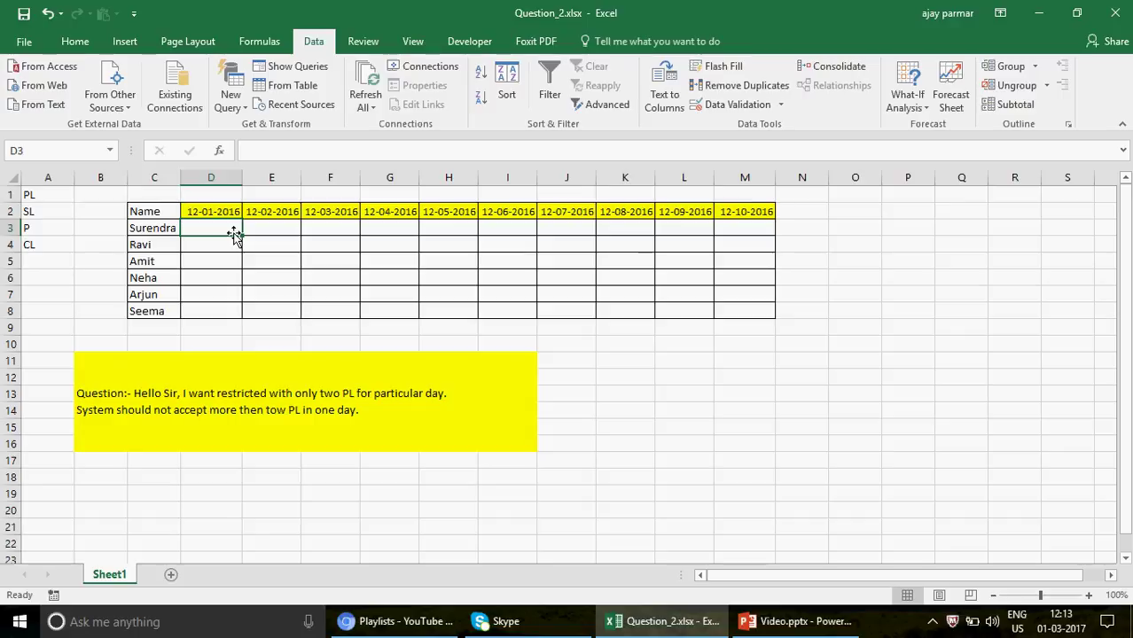
type("PL")
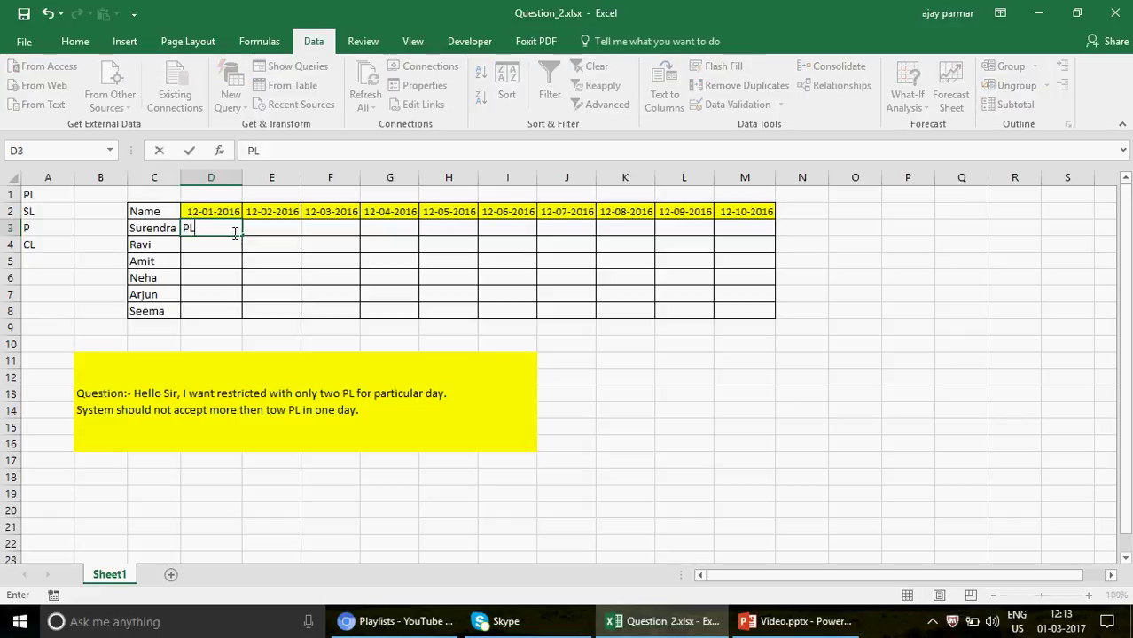
key("Return")
type("PL")
key("Return")
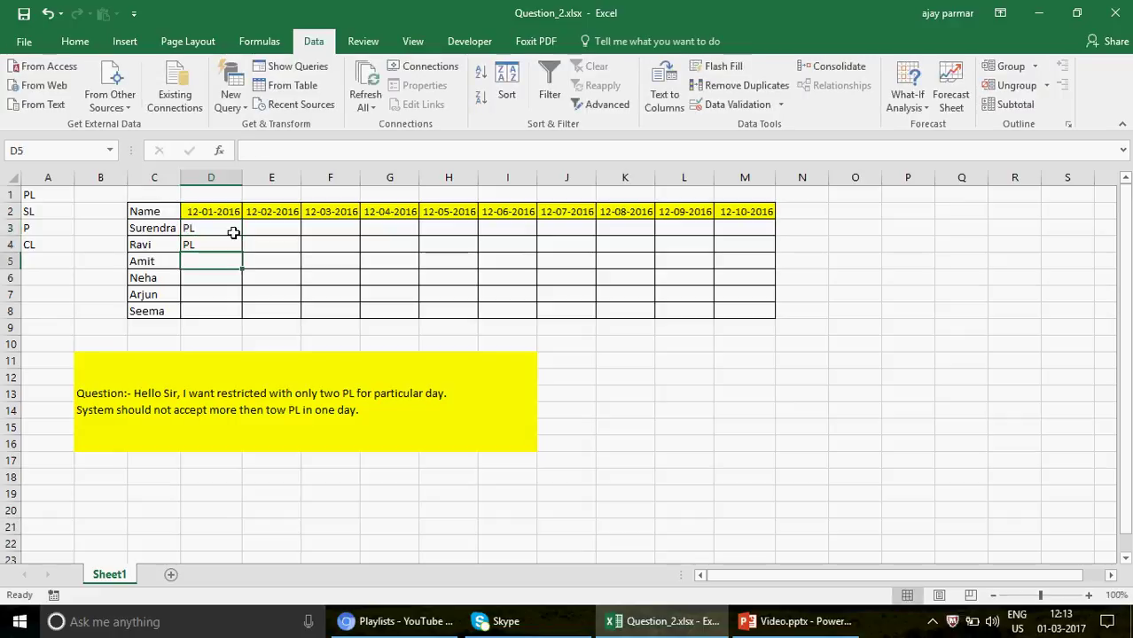
type("SL")
key("Return")
type("PL")
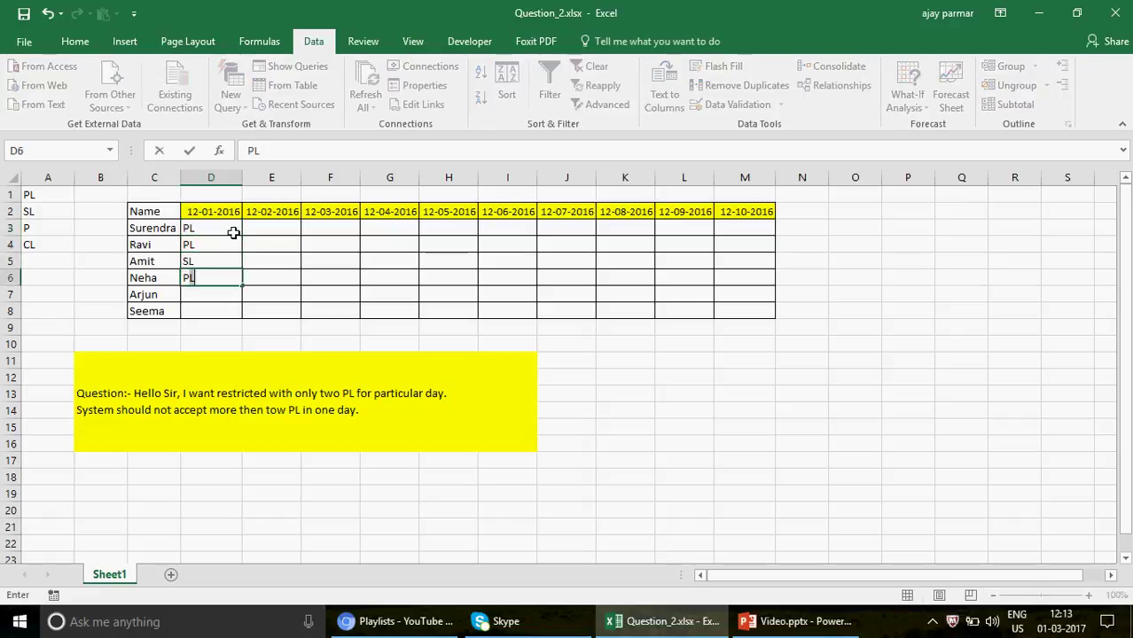
key("Return")
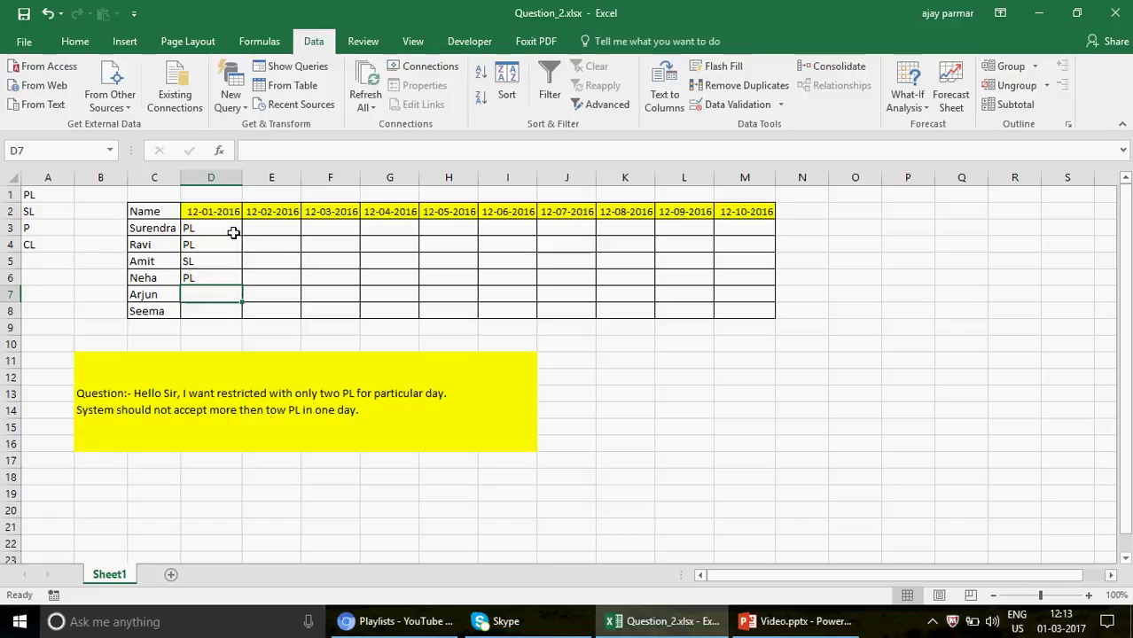
type("PL")
key("Return")
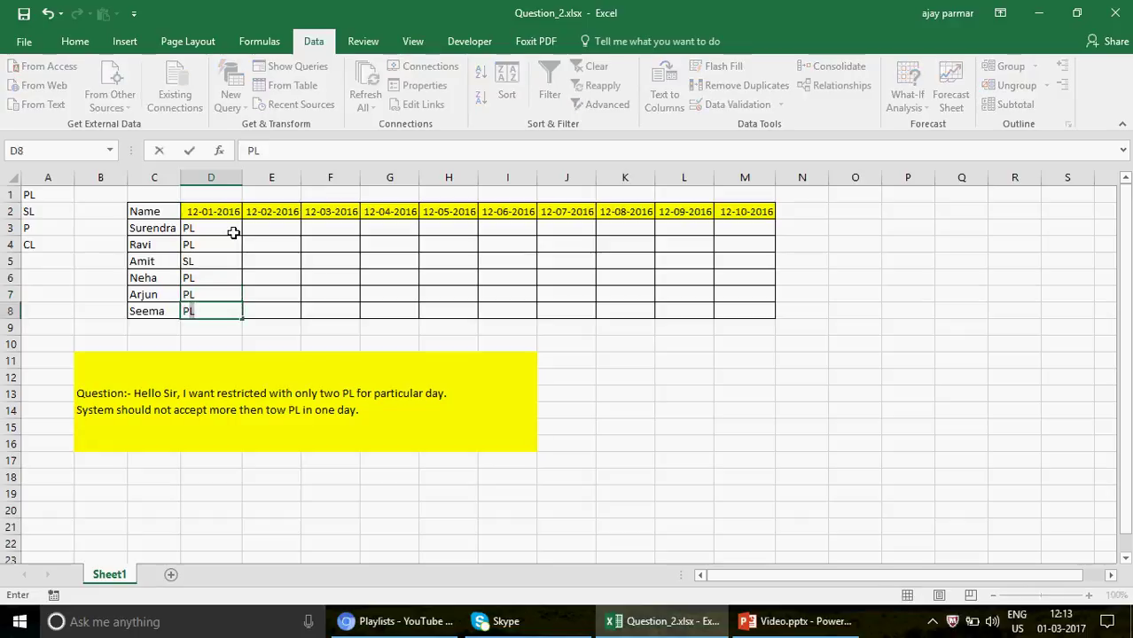
key("Return")
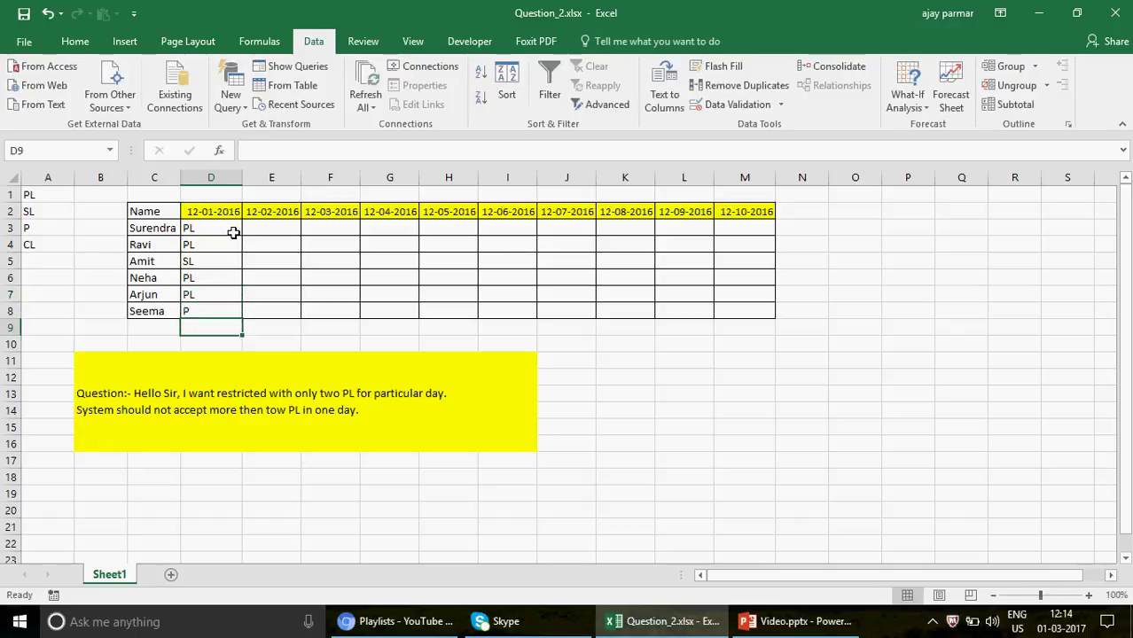
Count the PL entries for 12-01-2016 in D9 with the formula =COUNTIF(D3:D8,"PL")
left_click(222, 224)
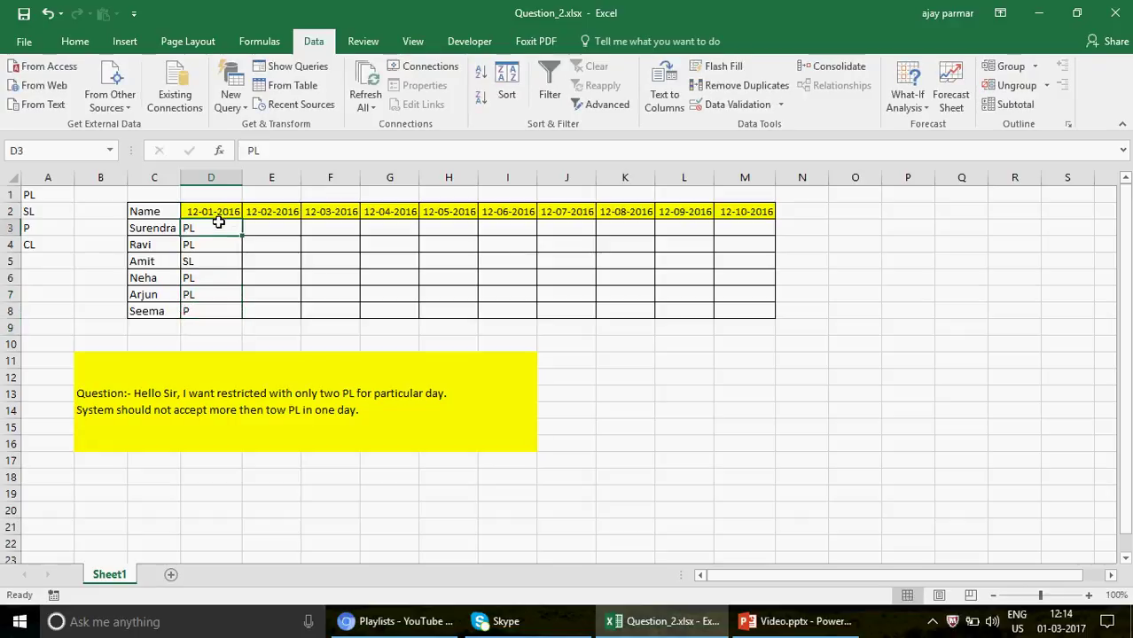
left_click(218, 317, "shift")
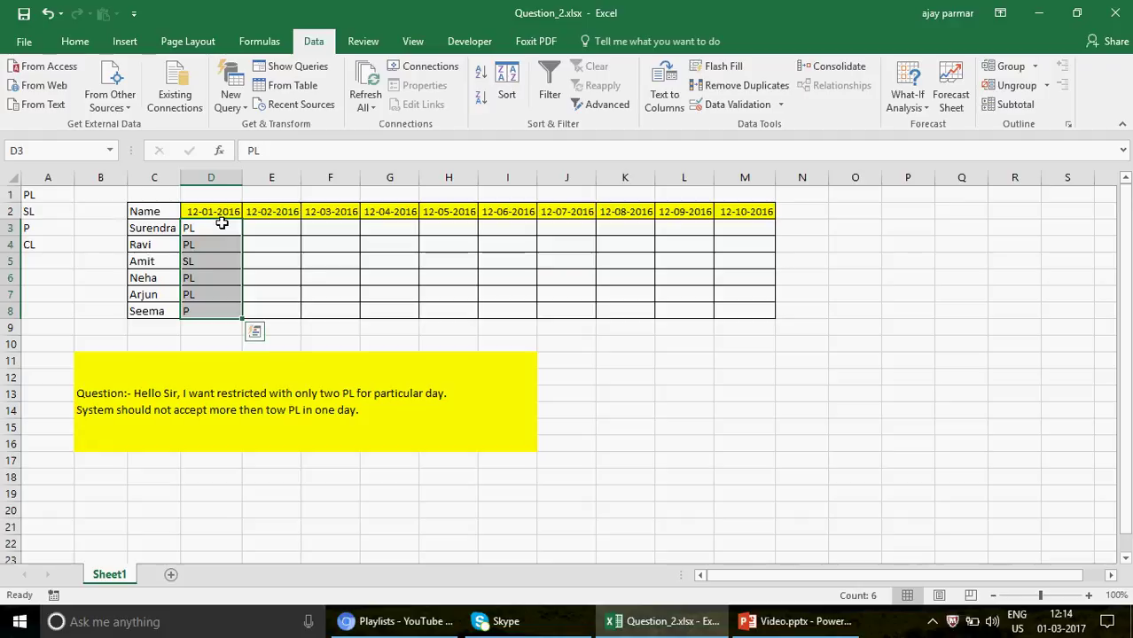
left_click(217, 326)
type("=C")
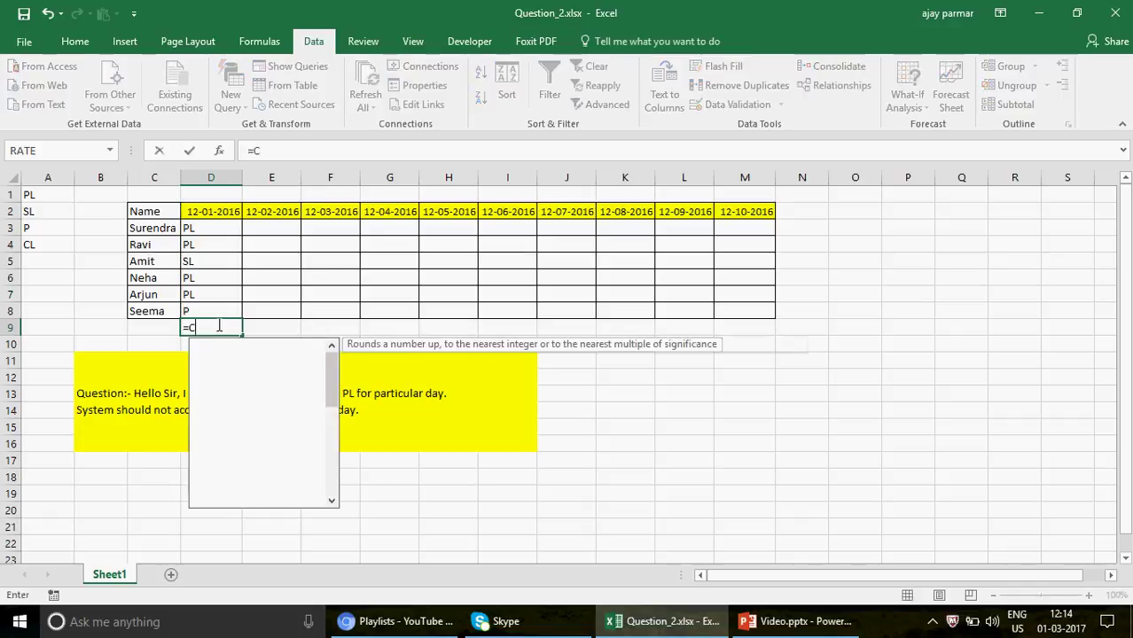
type("OUNTIF(")
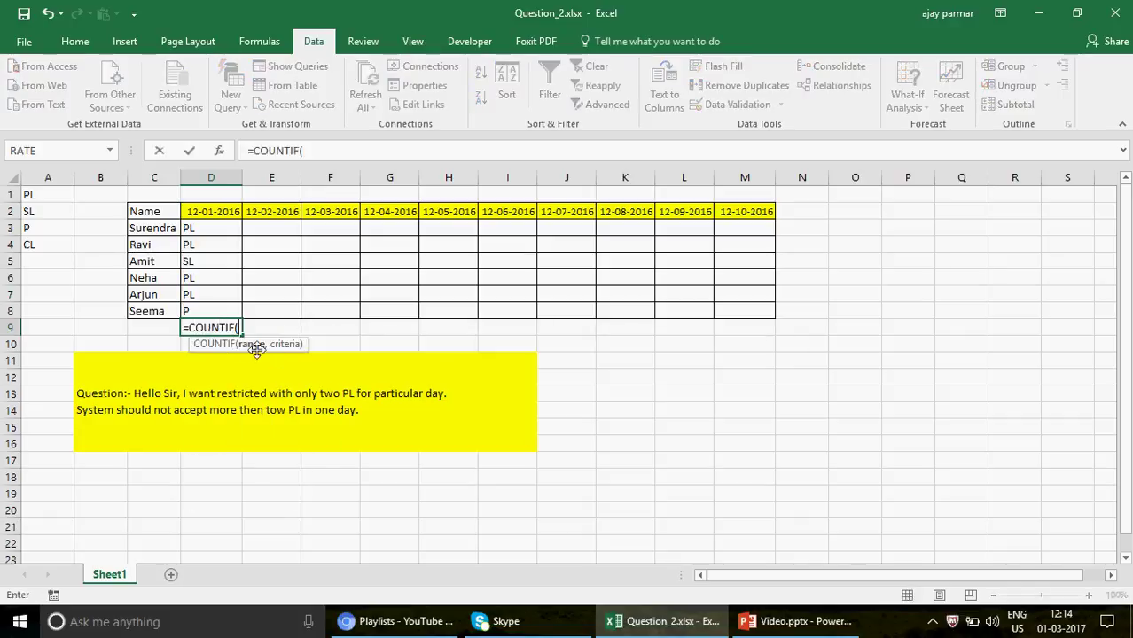
left_click(197, 228)
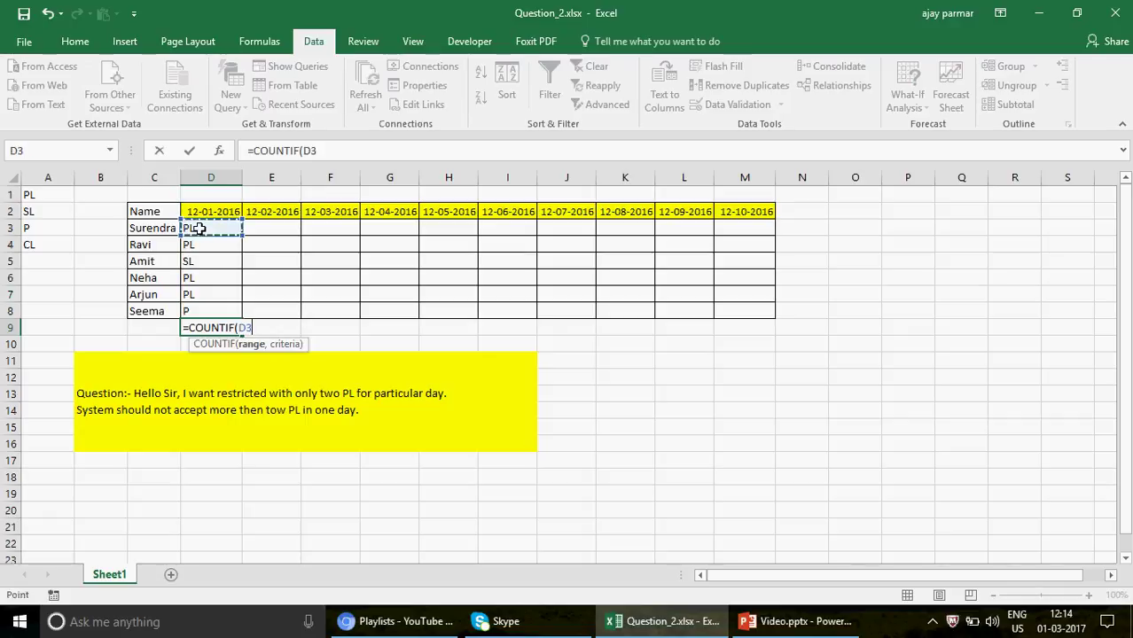
left_click(209, 308, "shift")
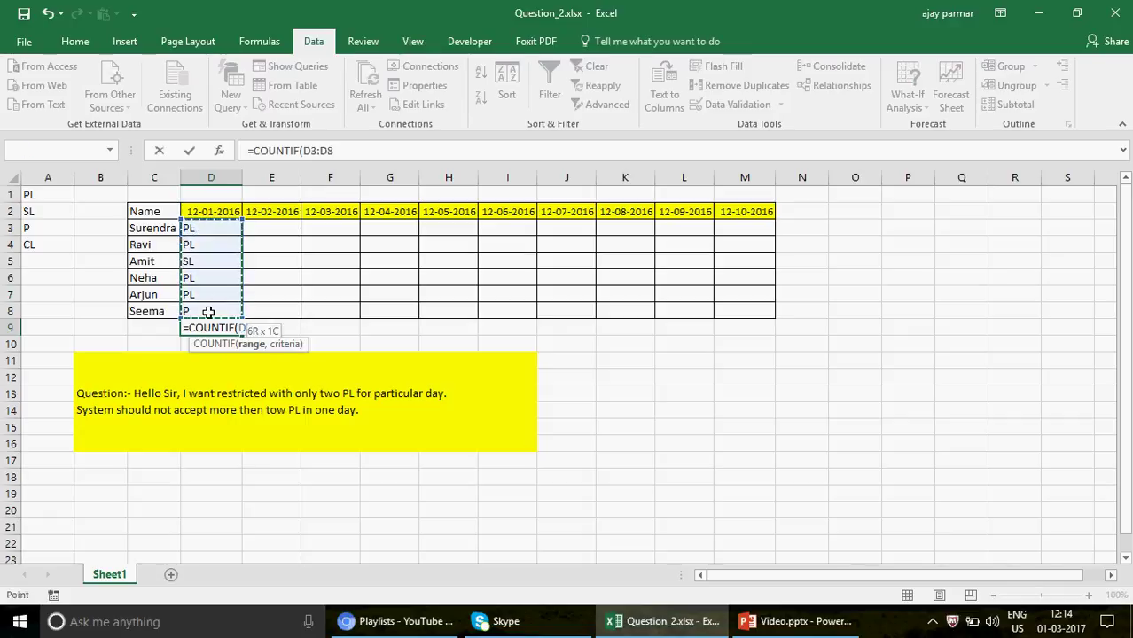
type(",\"PK")
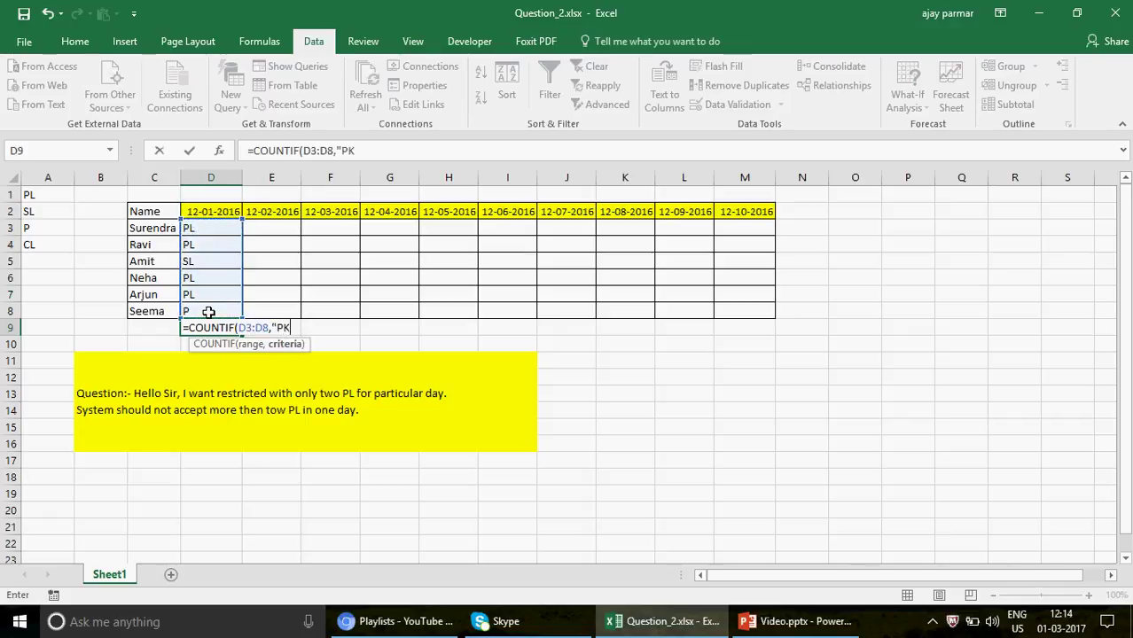
key("BackSpace")
type("L\")")
key("Return")
key("Up")
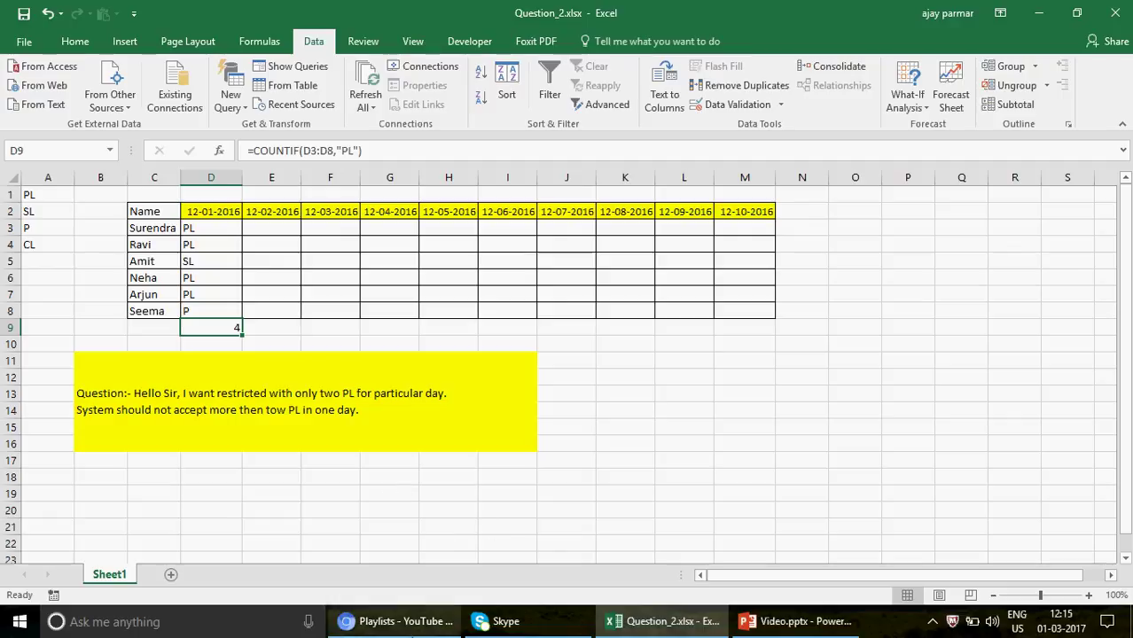
Switch to the browser to look through the channel's YouTube playlists, and return to the Question_2.xlsx workbook
left_click(410, 623)
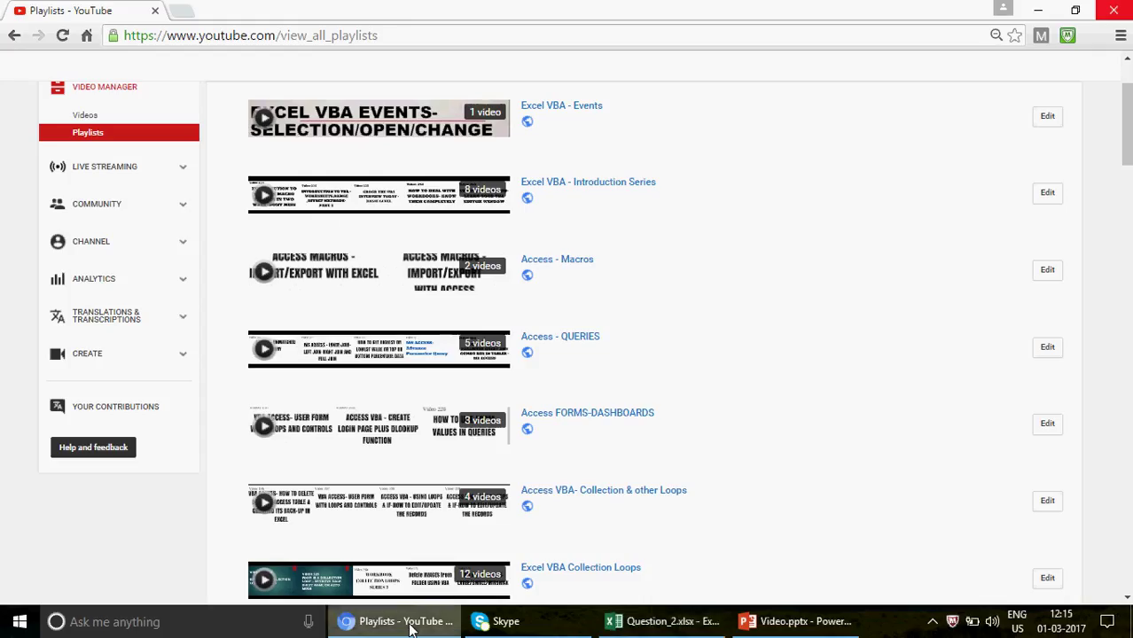
left_click_drag(1124, 147, 1123, 63)
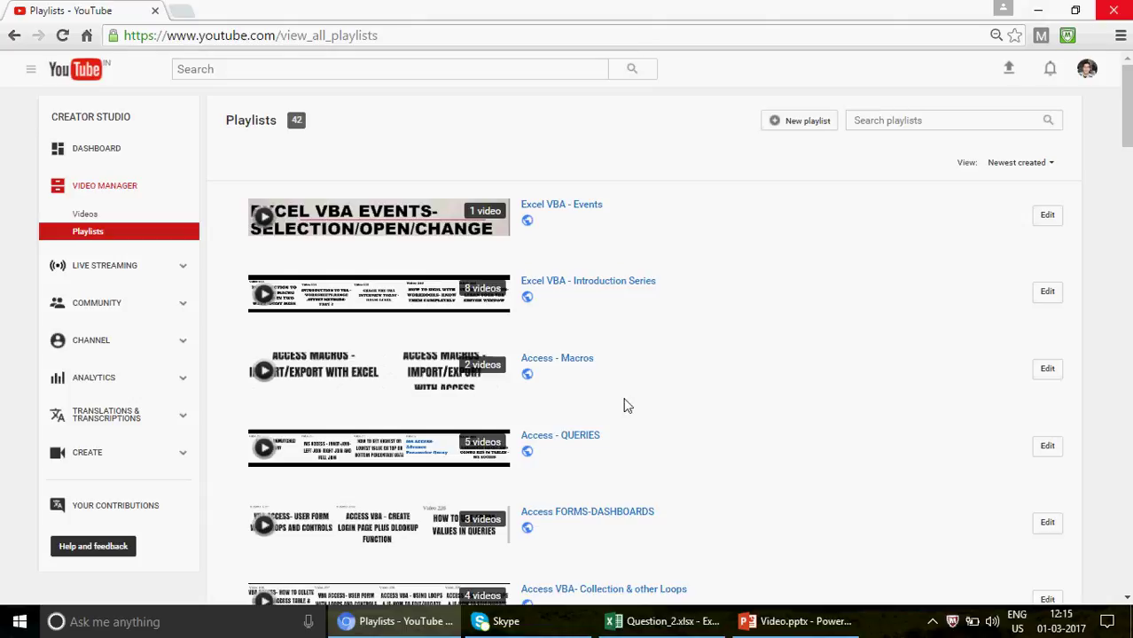
left_click_drag(1127, 99, 1129, 151)
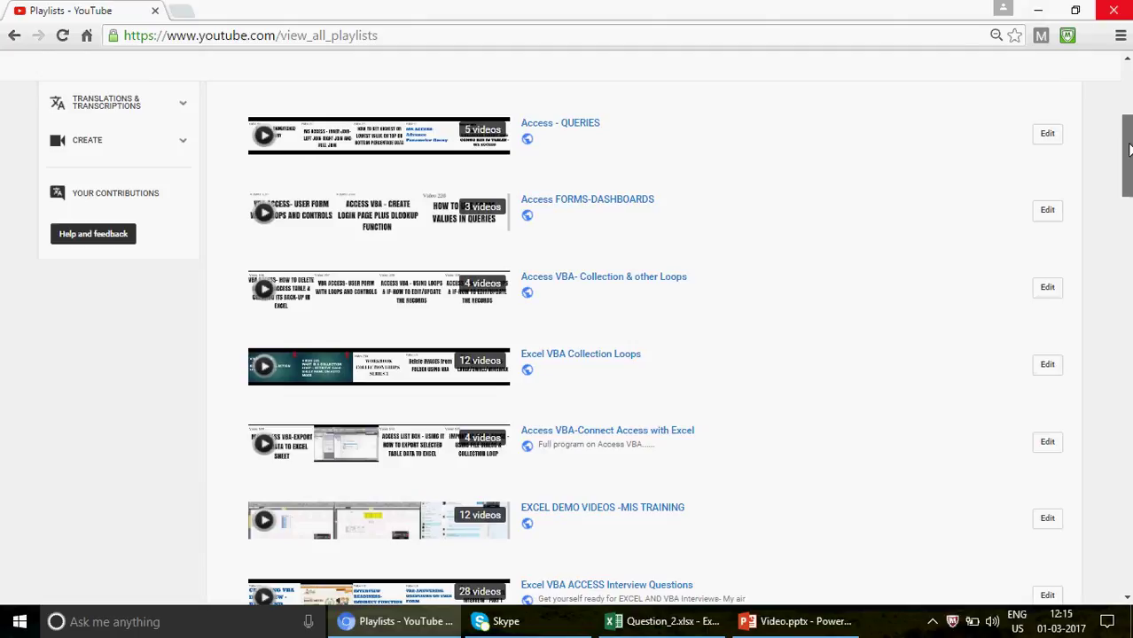
left_click_drag(1129, 151, 1129, 309)
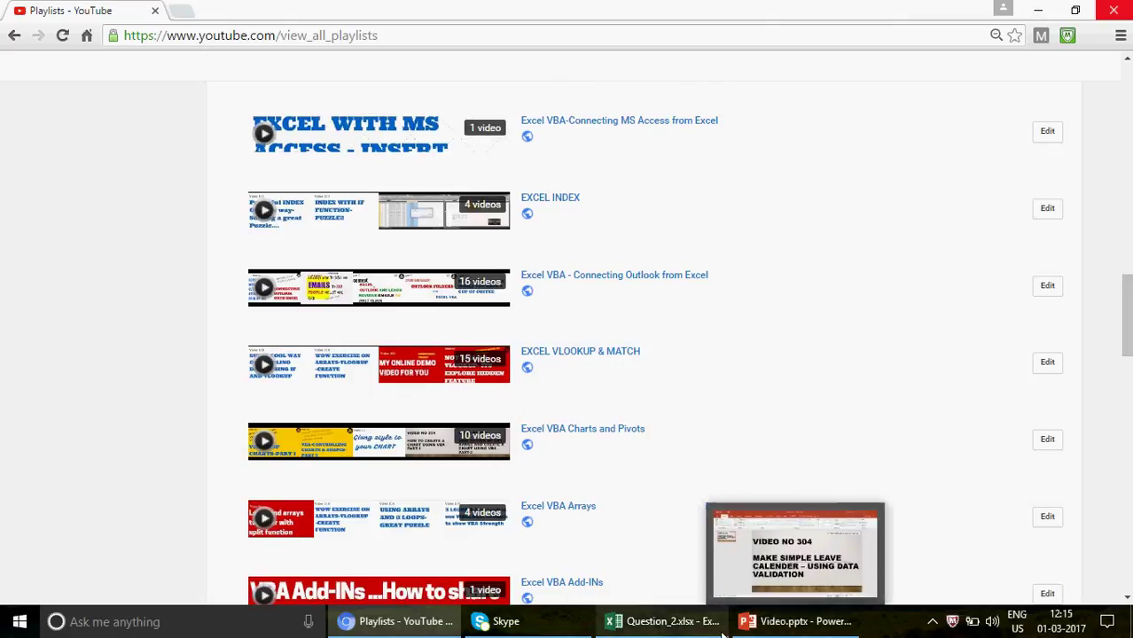
left_click(673, 633)
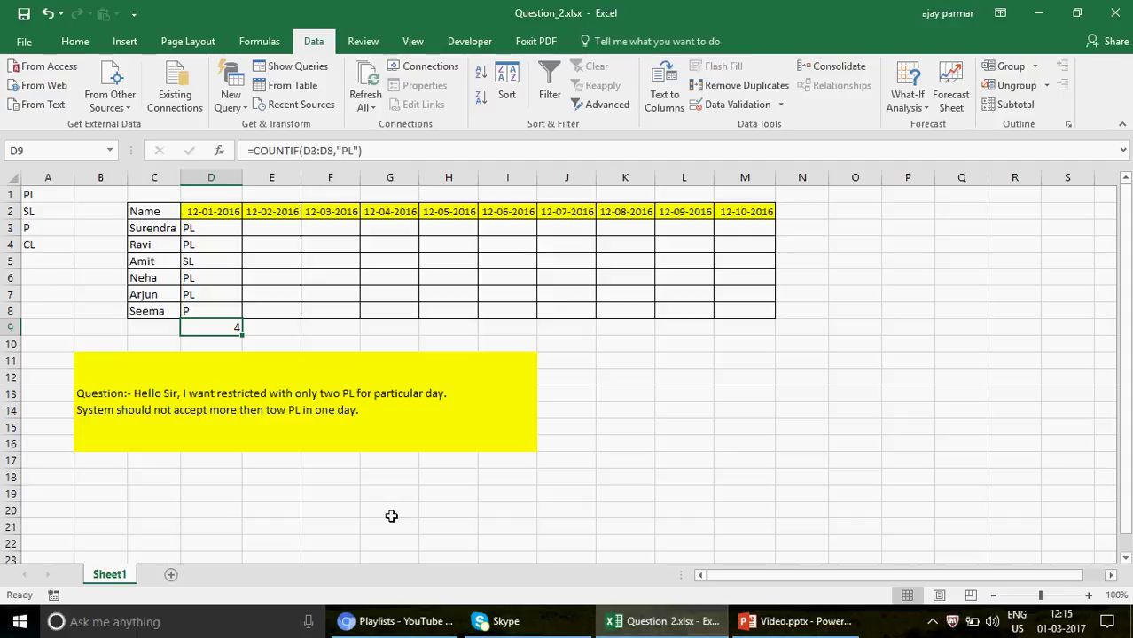
Delete the count formula in D9 and the sample entries in D3:D8
key("Delete")
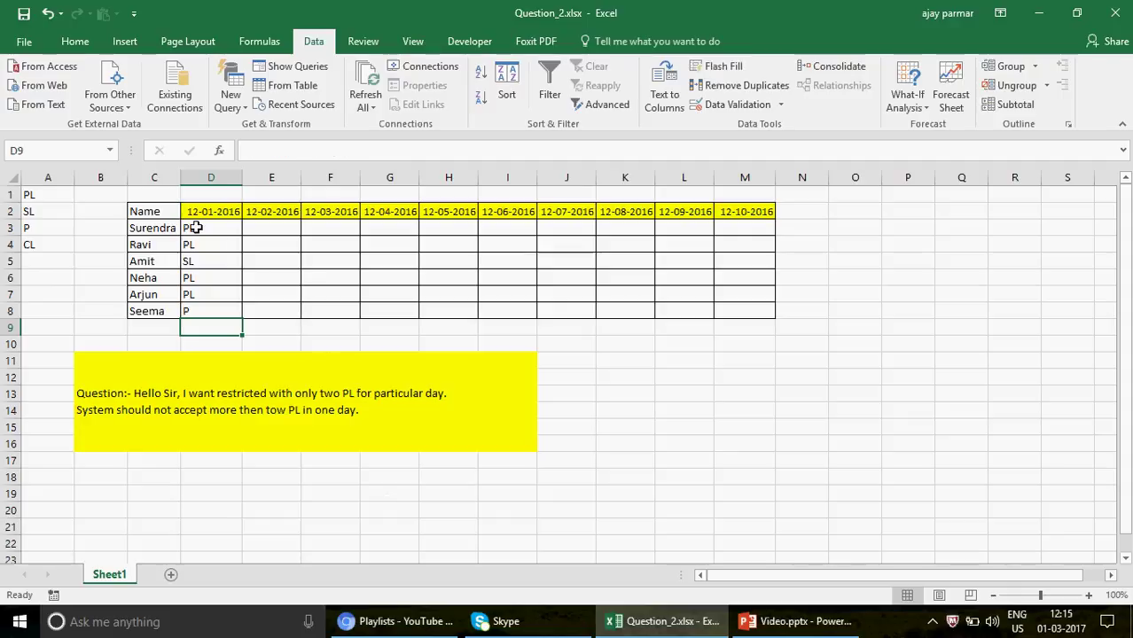
left_click_drag(191, 228, 209, 315)
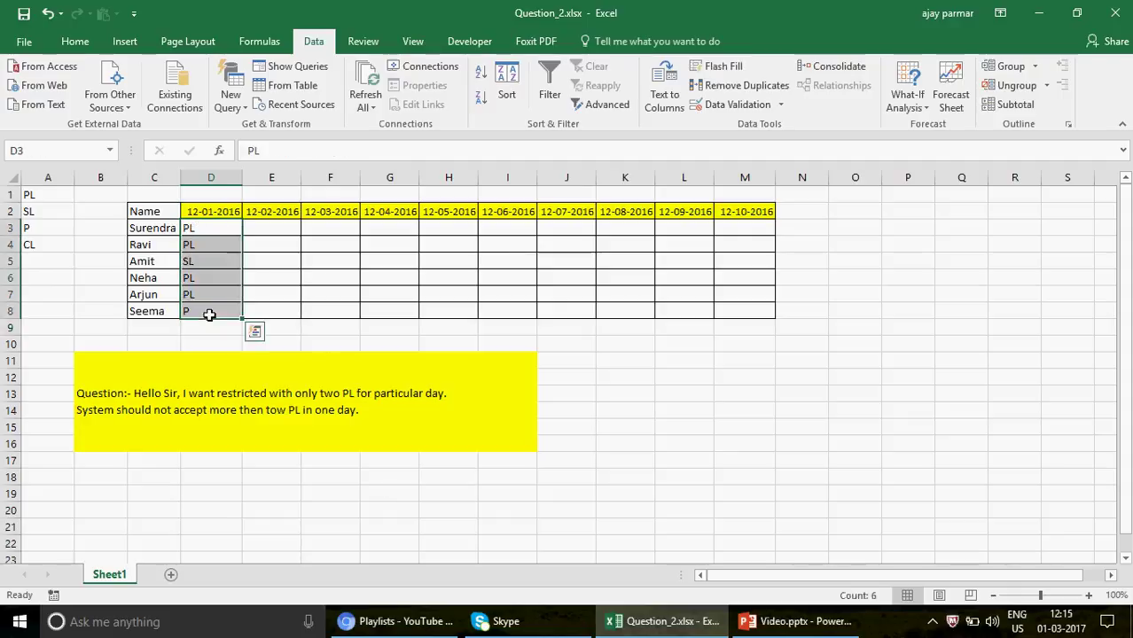
key("Delete")
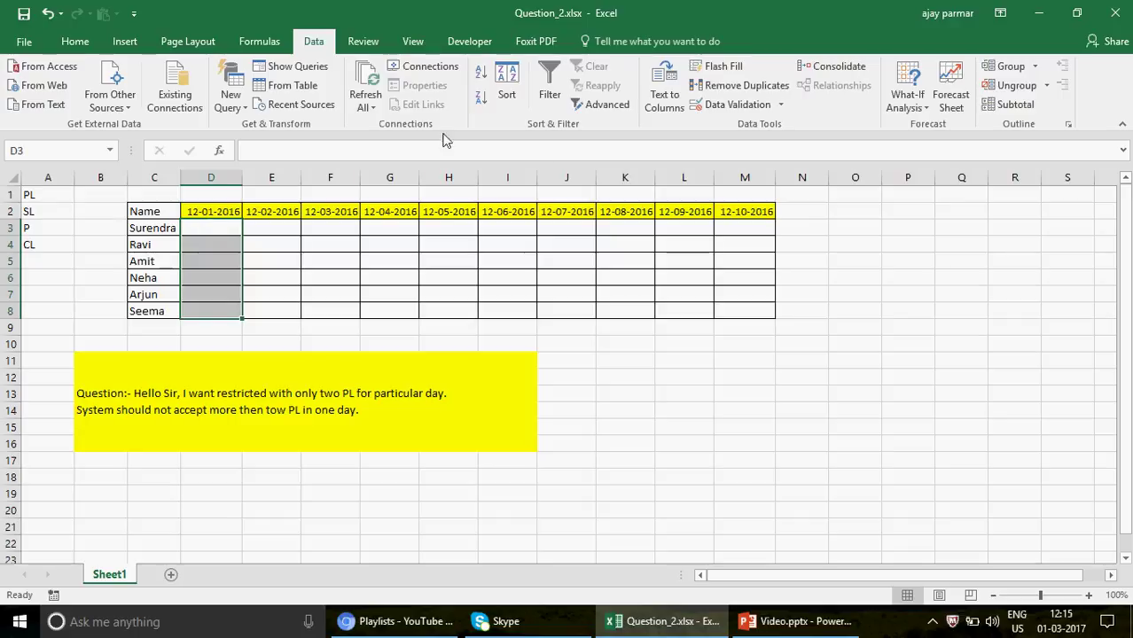
Set up a Custom data validation for D3:D8 with the formula =COUNTIF(D3:D8,"PL")<=2
left_click(739, 105)
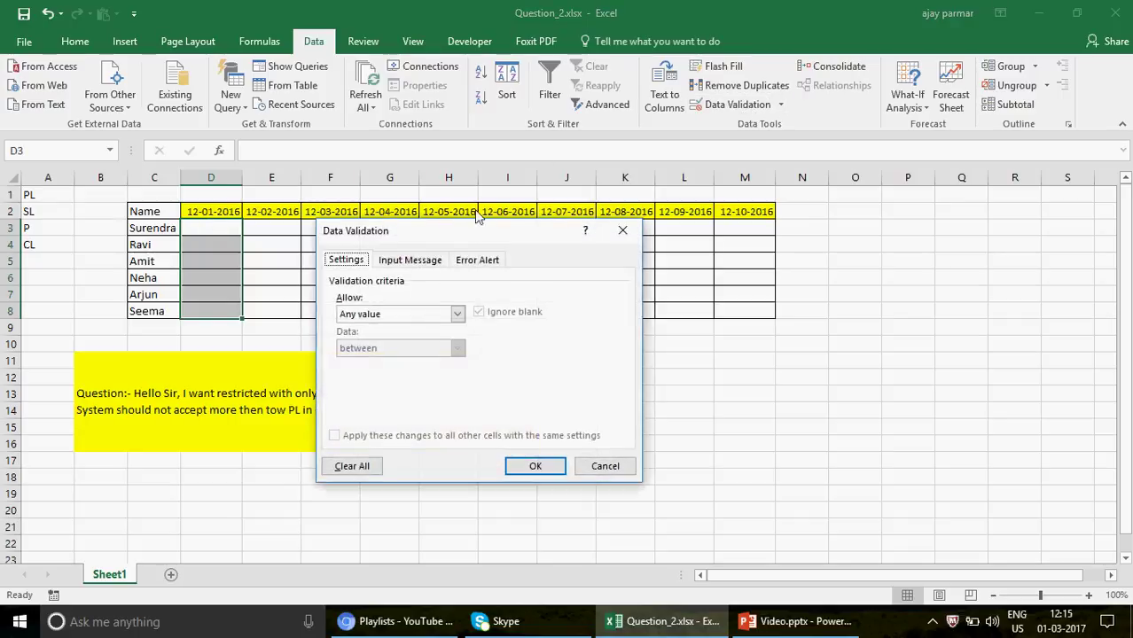
left_click_drag(475, 235, 710, 201)
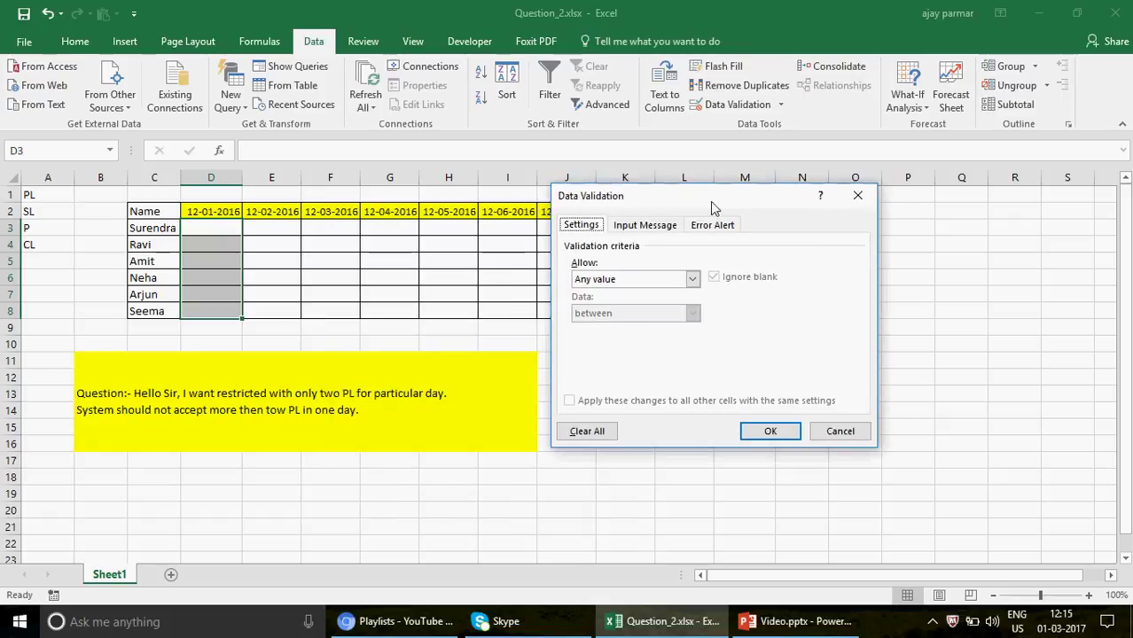
left_click(692, 280)
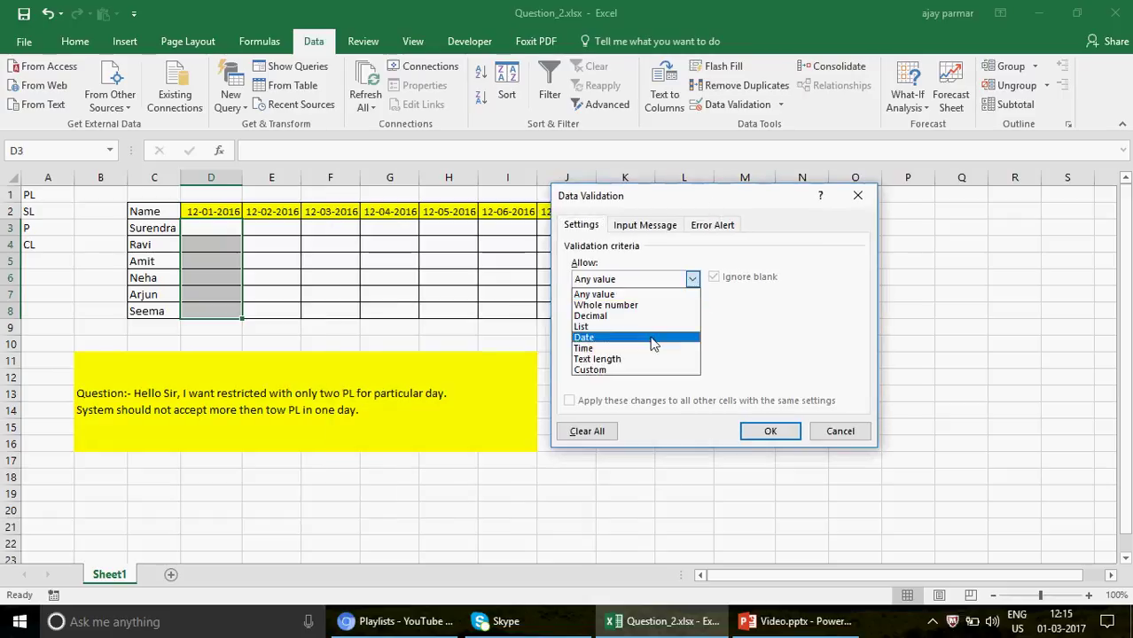
left_click(607, 369)
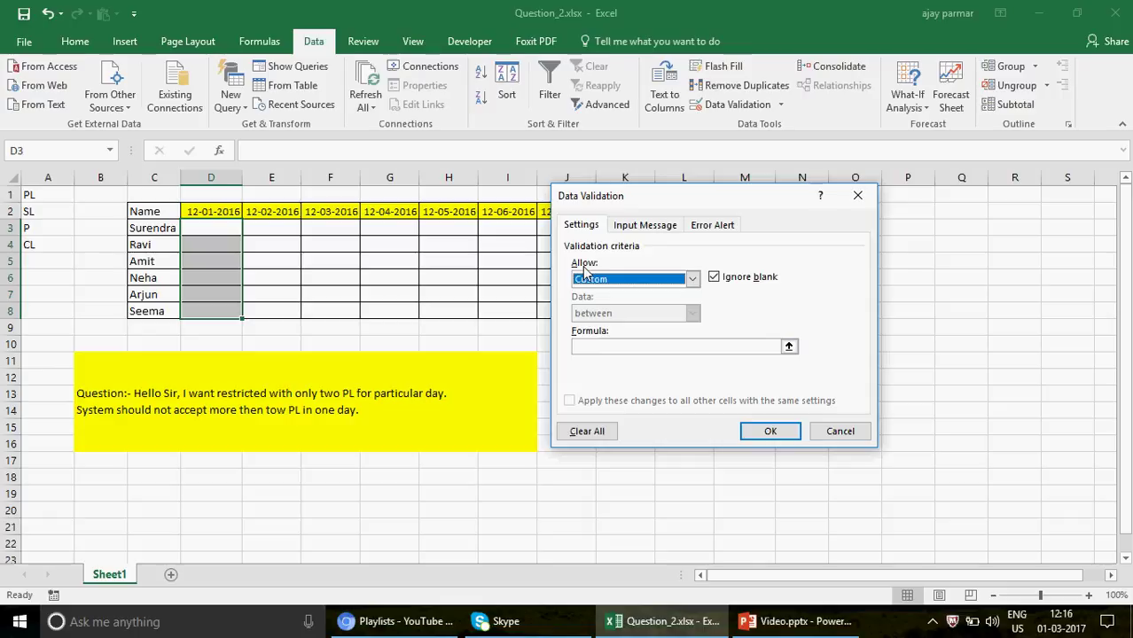
left_click(605, 345)
type("=COU")
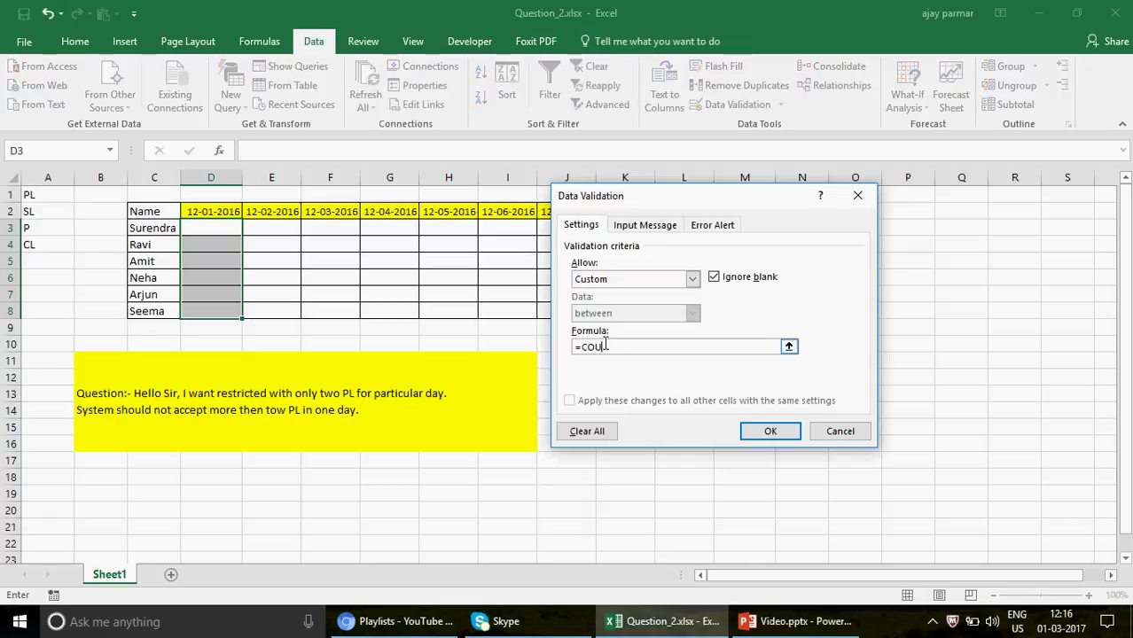
type("NTIF(")
left_click(213, 227)
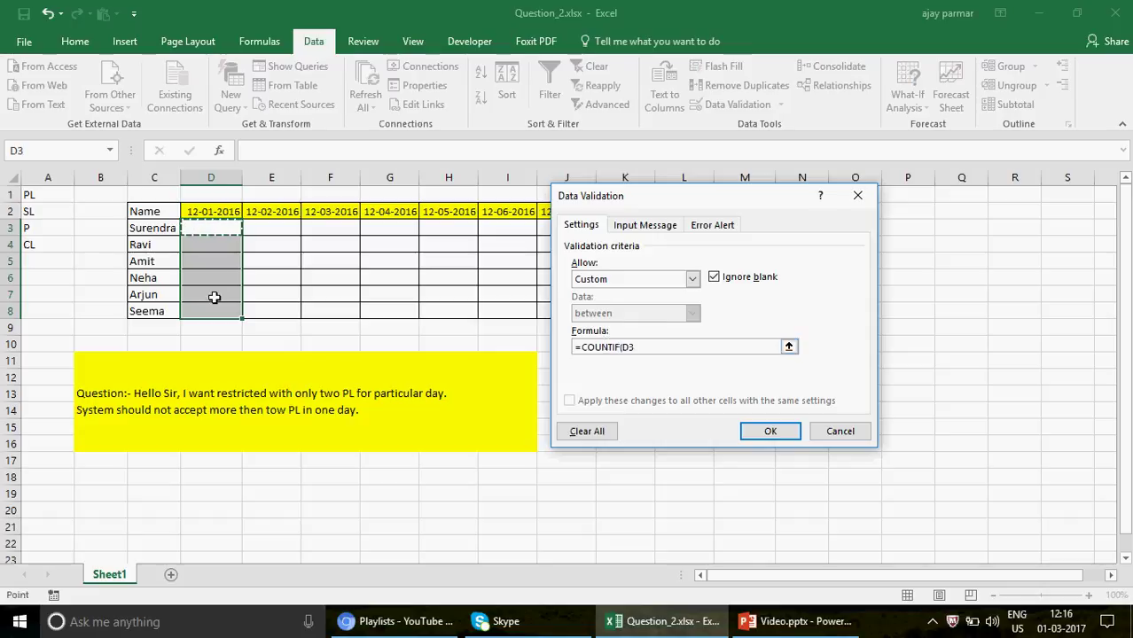
left_click_drag(213, 315, 213, 312)
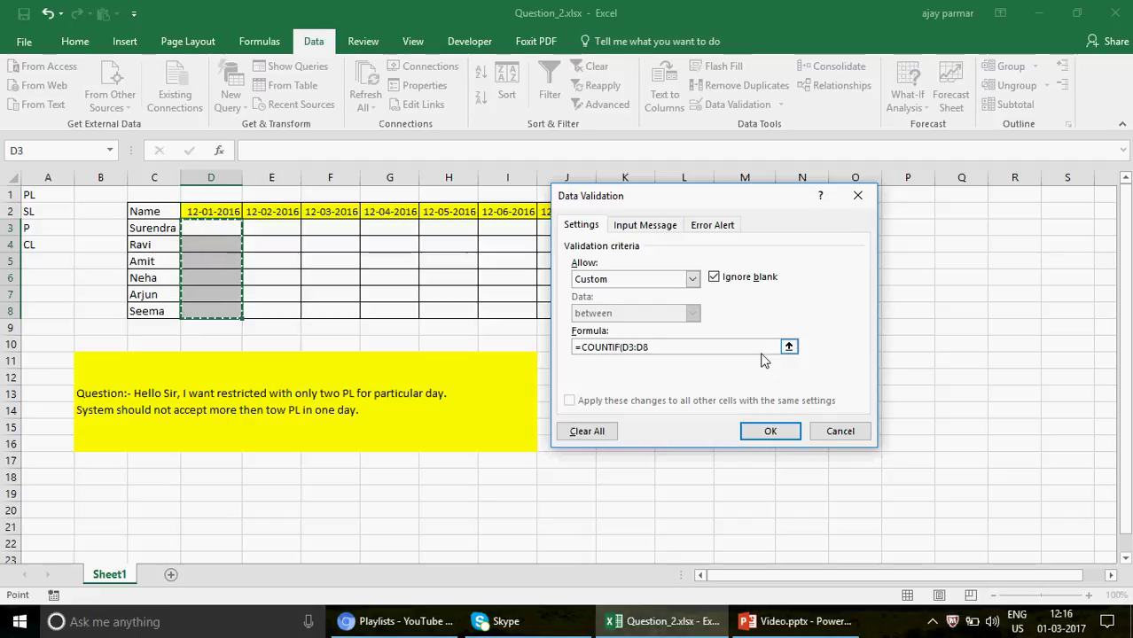
type(",")
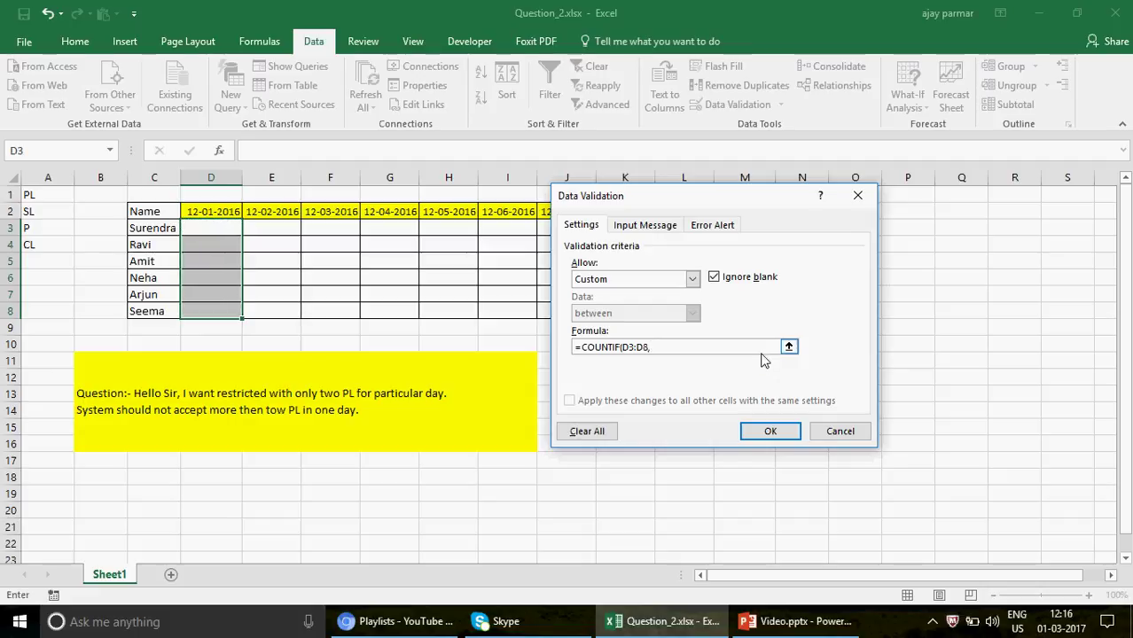
type("\"PL\")<=2")
Lock only the row numbers of the range in the validation formula, making it =COUNTIF(D$3:D$8,"PL")<=2
left_click(629, 349)
key("F4")
left_click(653, 348)
key("F4")
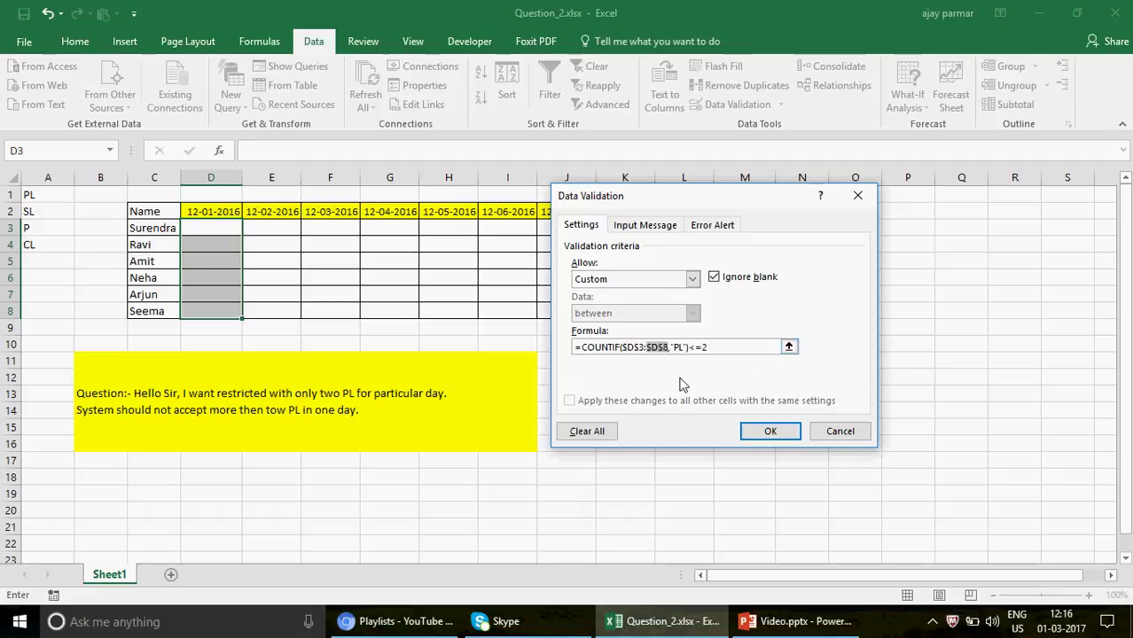
left_click(628, 348)
key("BackSpace")
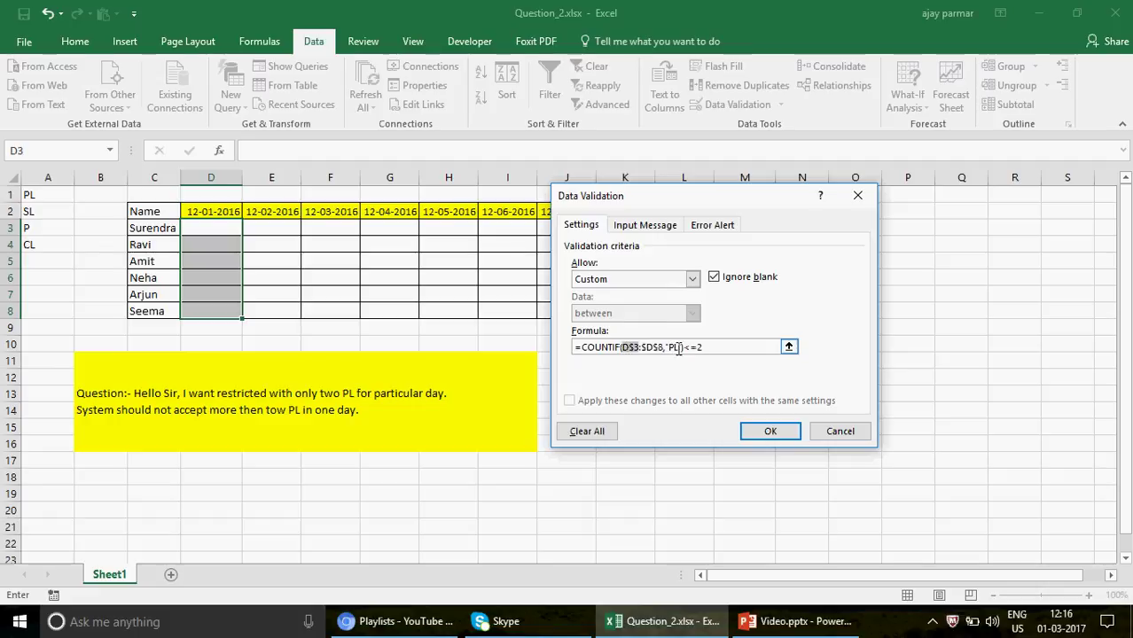
left_click(644, 348)
key("BackSpace")
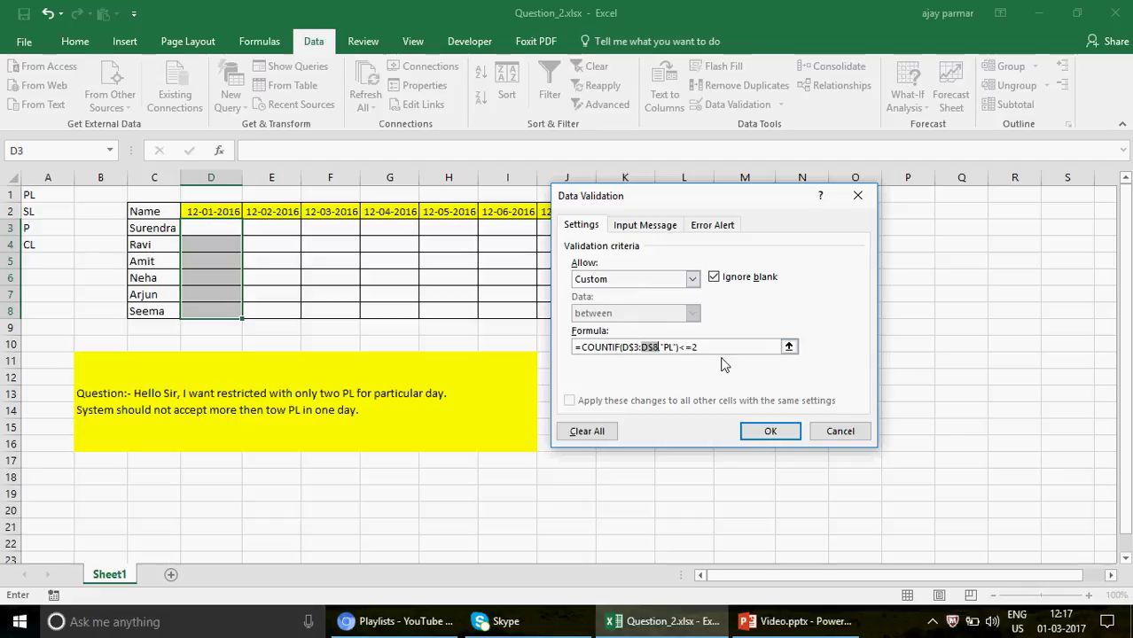
Keep the Stop style for the validation's error alert and set its title to "Good Day!"
left_click(716, 229)
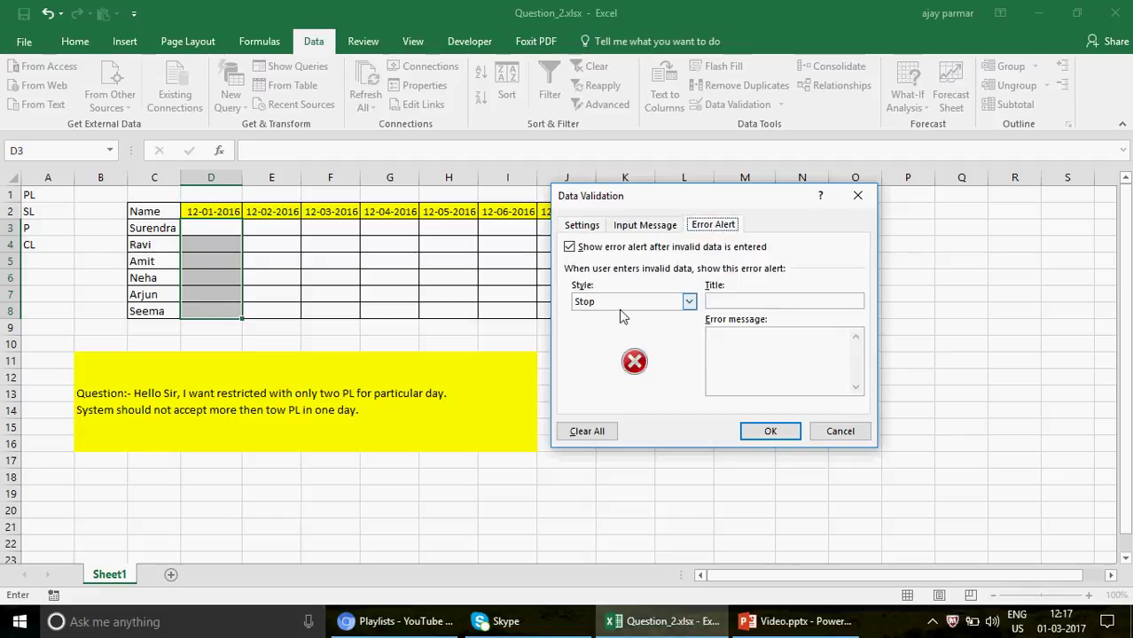
left_click(689, 302)
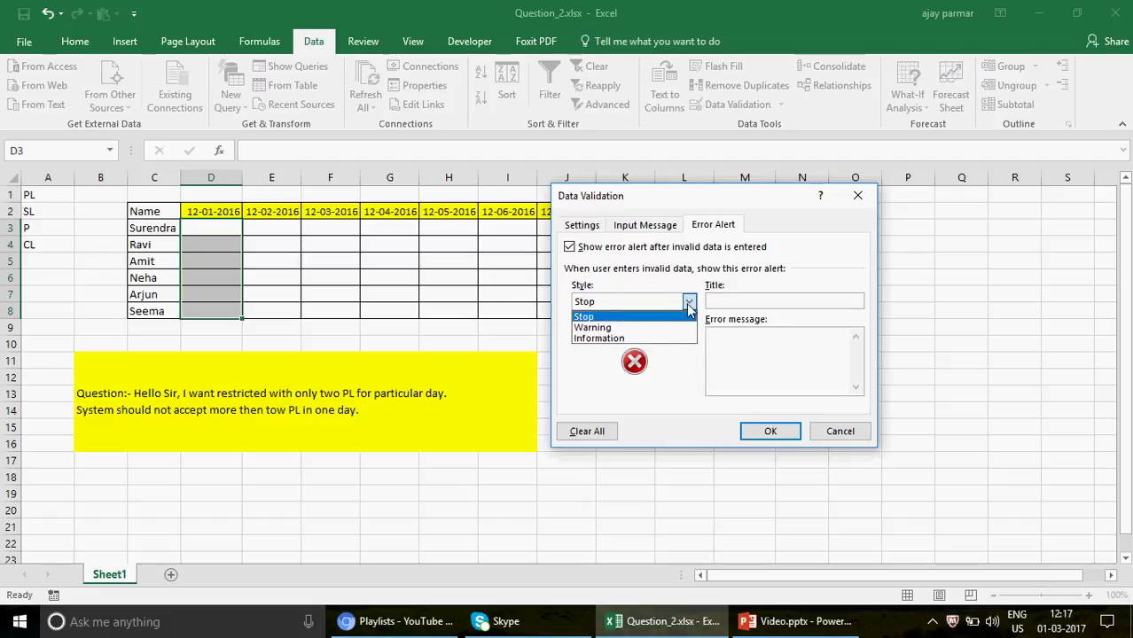
left_click(679, 306)
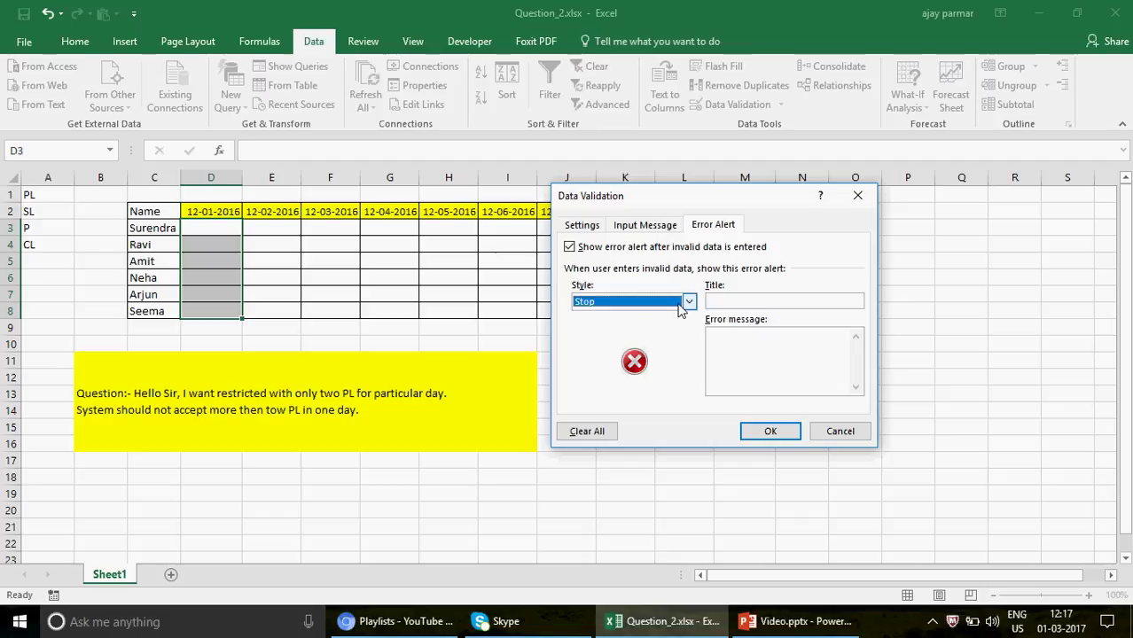
left_click(754, 300)
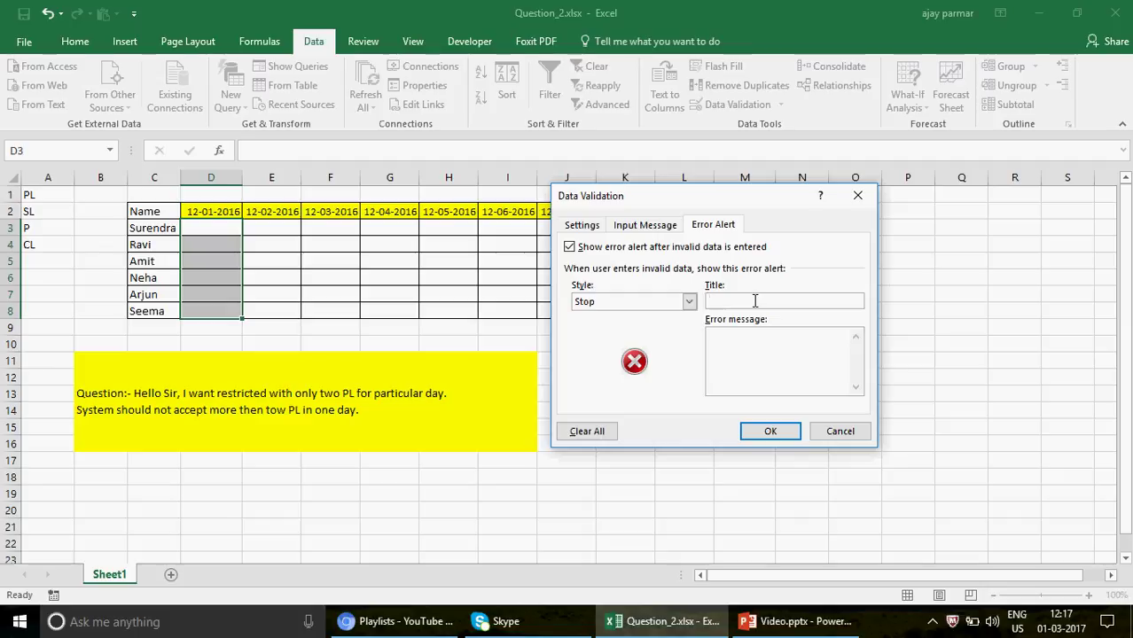
type("G")
key("Caps_Lock")
type("ood")
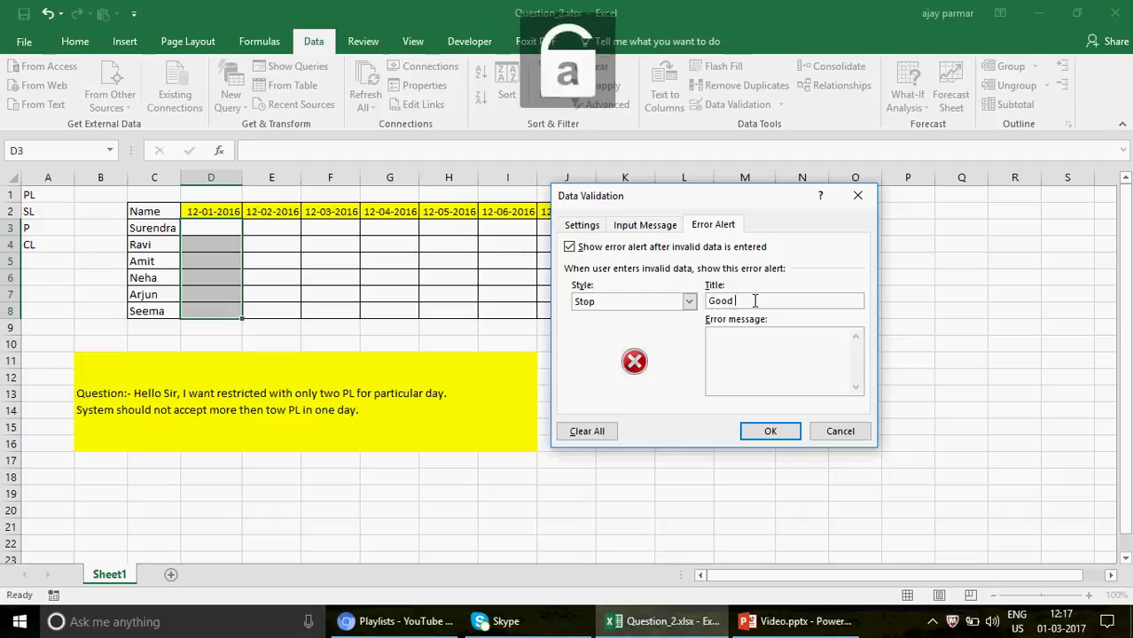
key("Caps_Lock")
type("DAY")
key("BackSpace")
key("BackSpace")
key("Caps_Lock")
type("ay!")
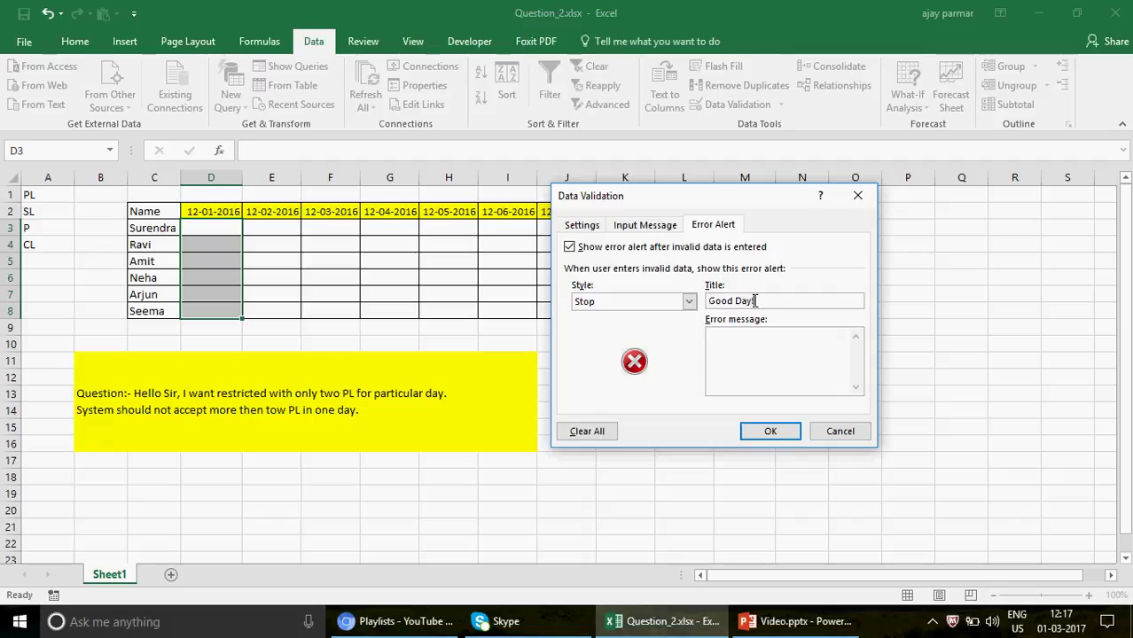
Set the error message to "Quota for PLs is already done for the day. Reach out to your manager for further clarifications..." and apply the validation
left_click(736, 354)
type("C")
key("Caps_Lock")
type("uota for")
key("Caps_Lock")
type("PL")
key("Caps_Lock")
type("s ")
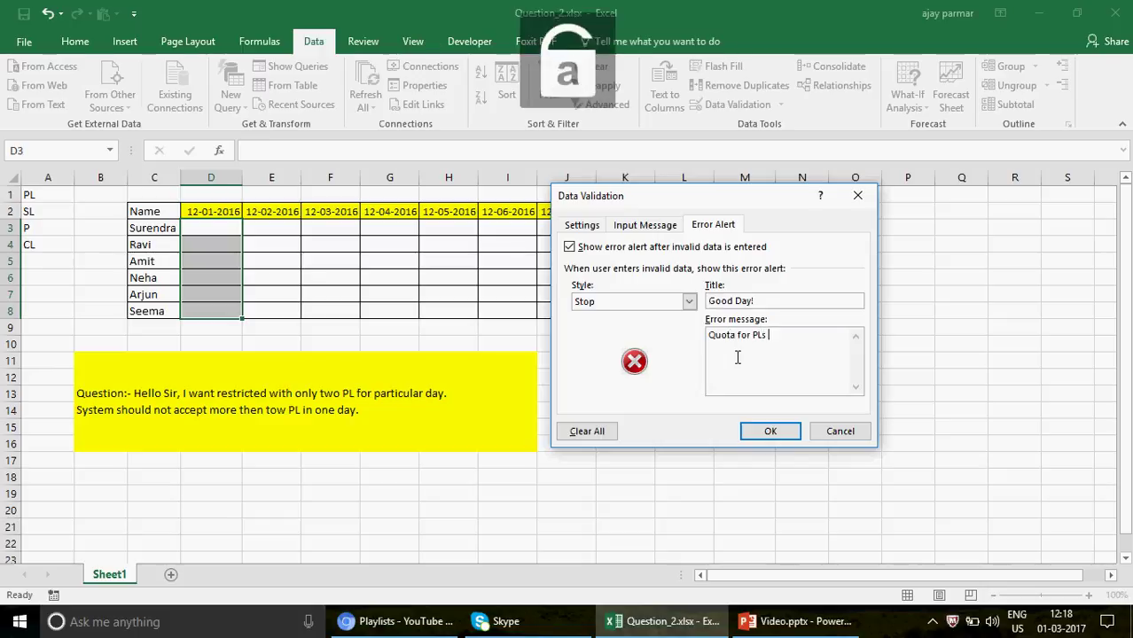
type("is already done for t")
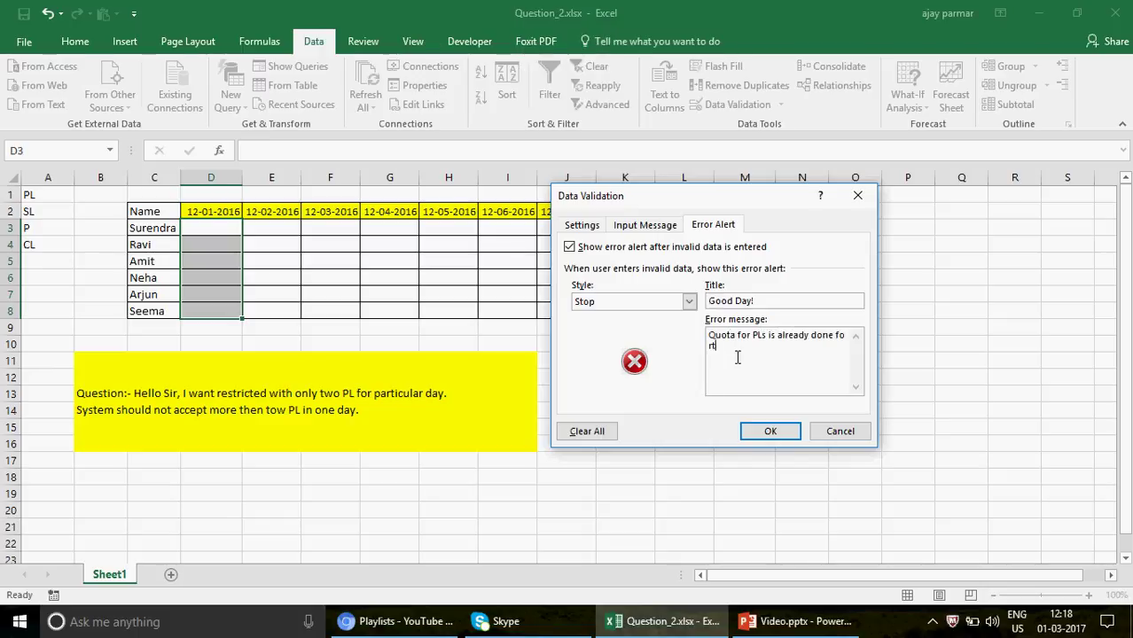
key("BackSpace")
type("the day.")
key("Caps_Lock")
type("R")
key("Caps_Lock")
type("each out to your manager for fur")
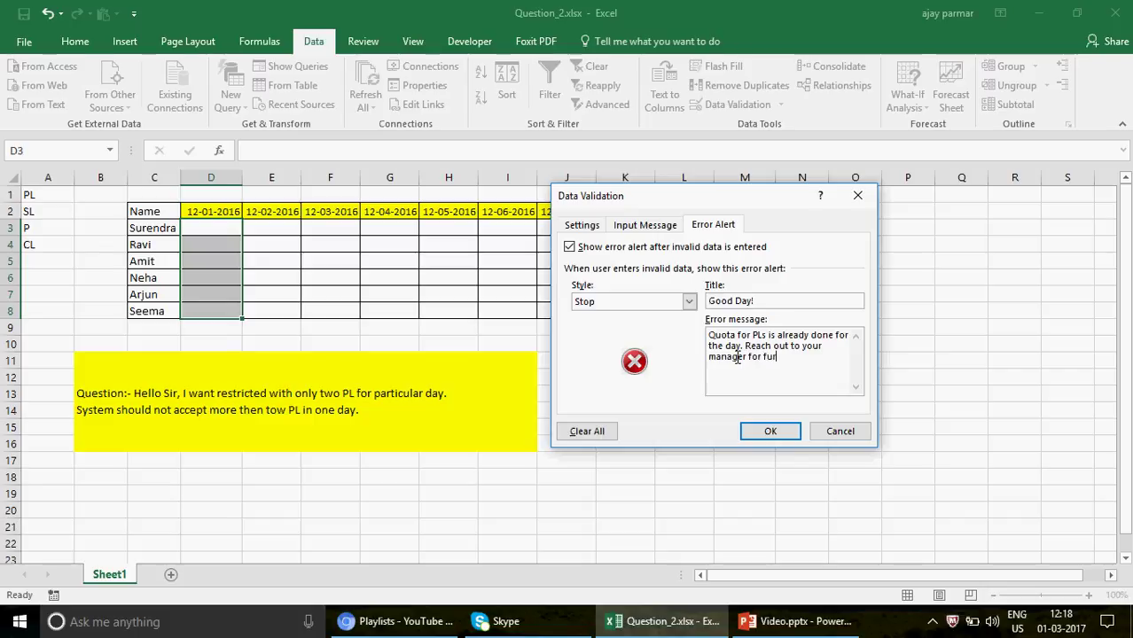
type("ther clar")
type("ification")
type(".")
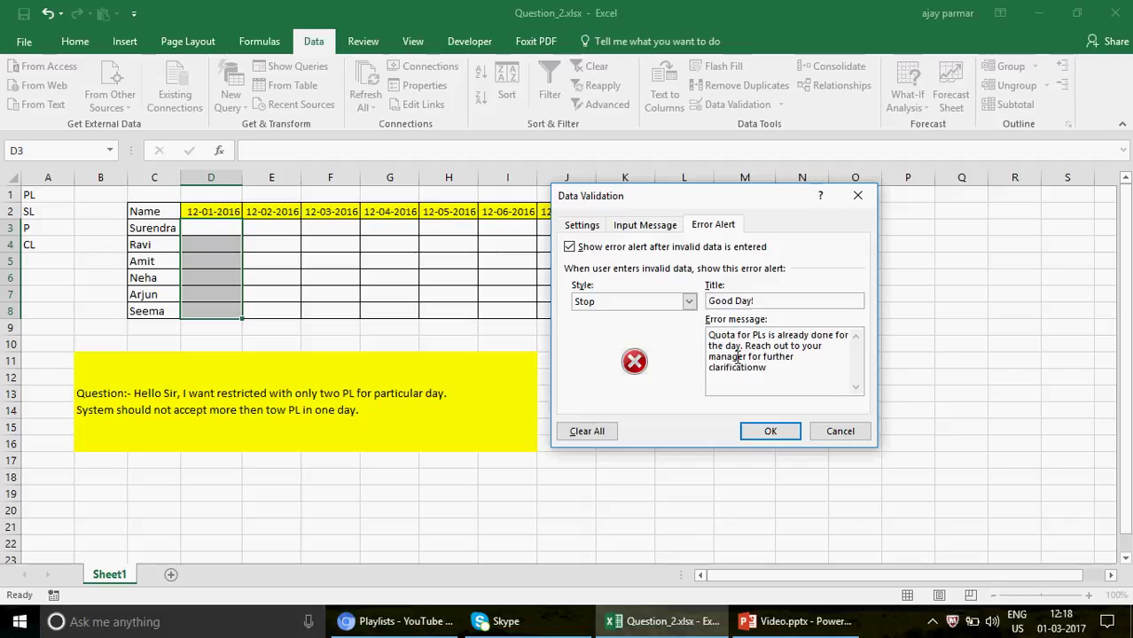
key("BackSpace")
type("s...")
left_click(771, 430)
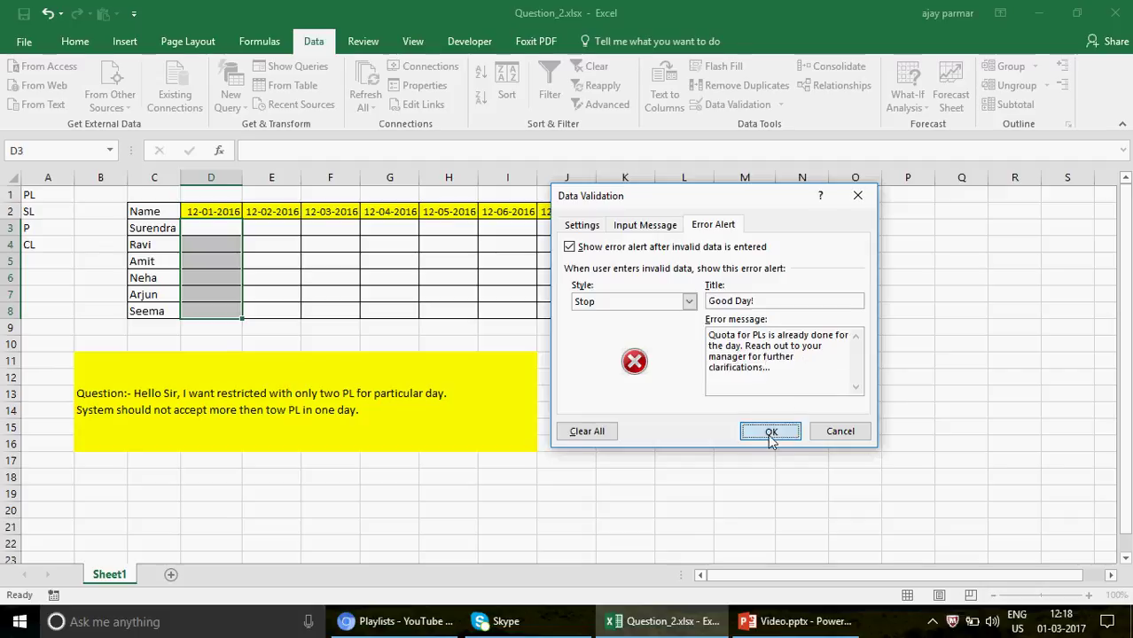
left_click(208, 226)
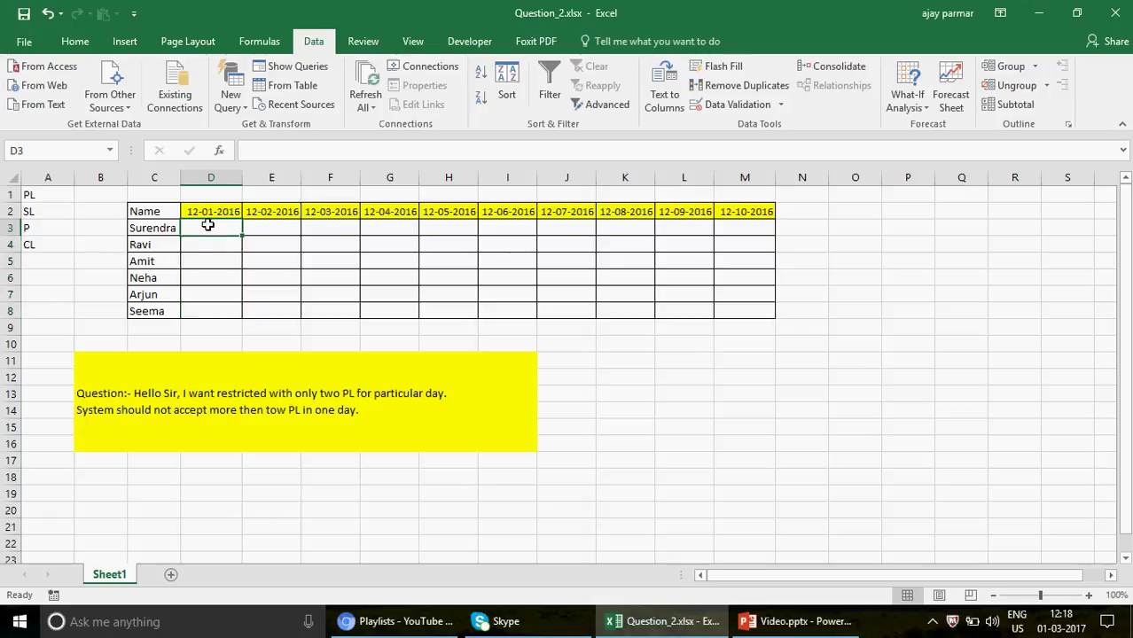
type("P")
key("BackSpace")
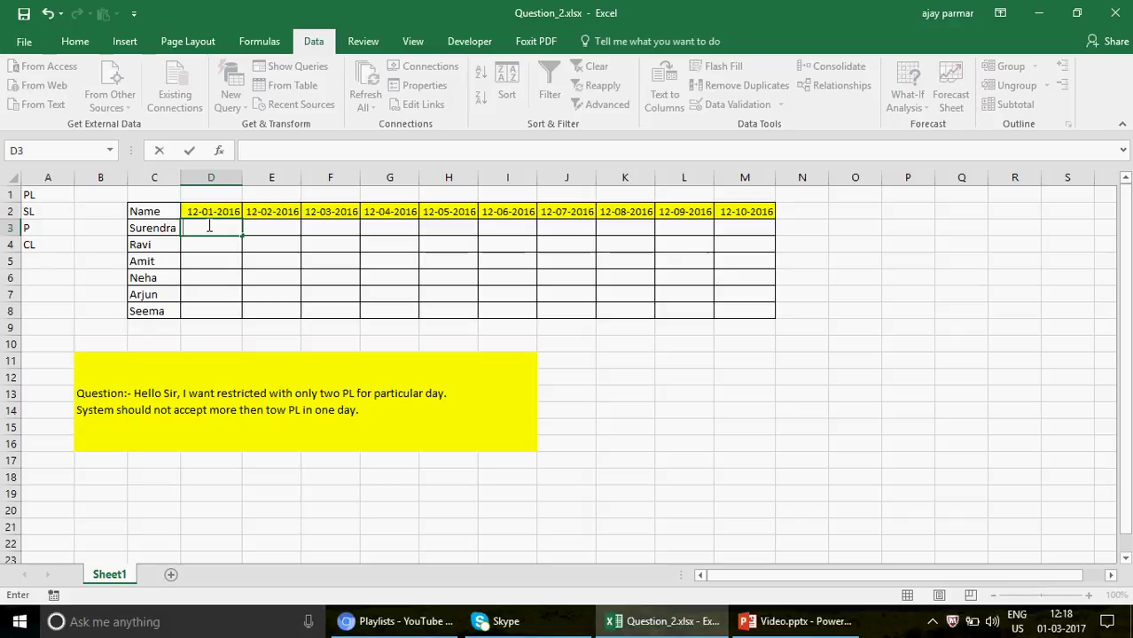
left_click(224, 257)
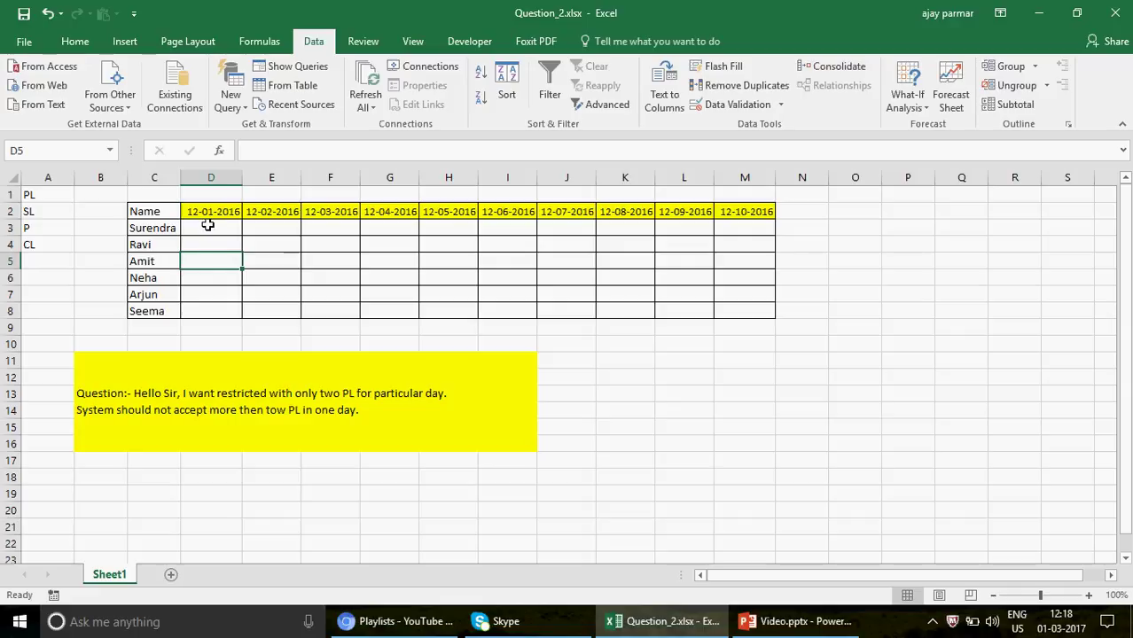
left_click(211, 228)
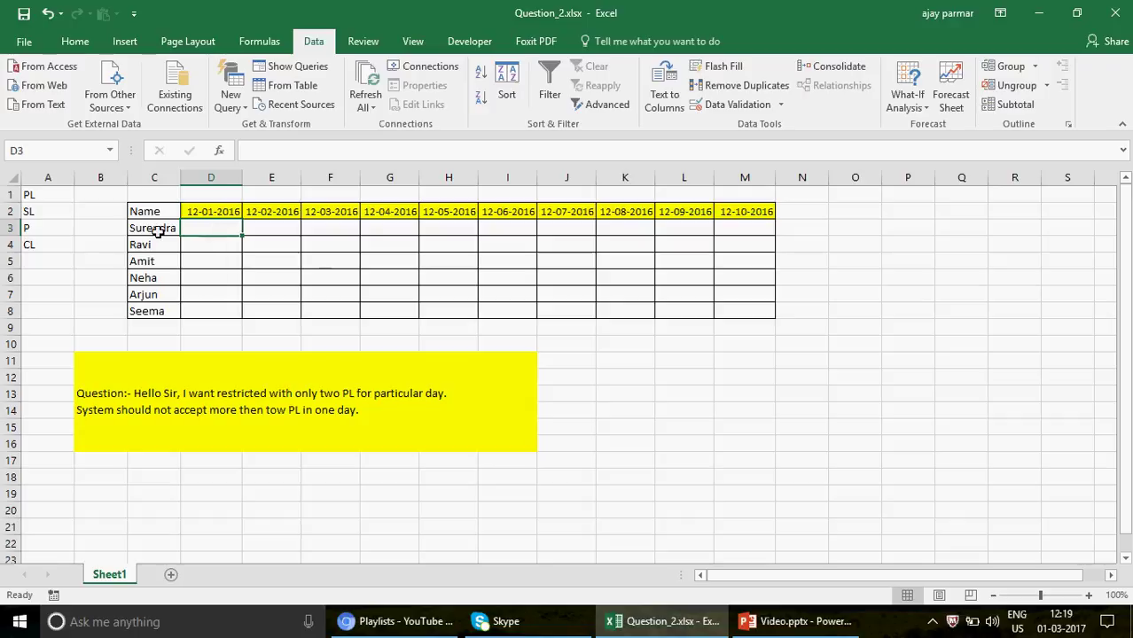
left_click(291, 233)
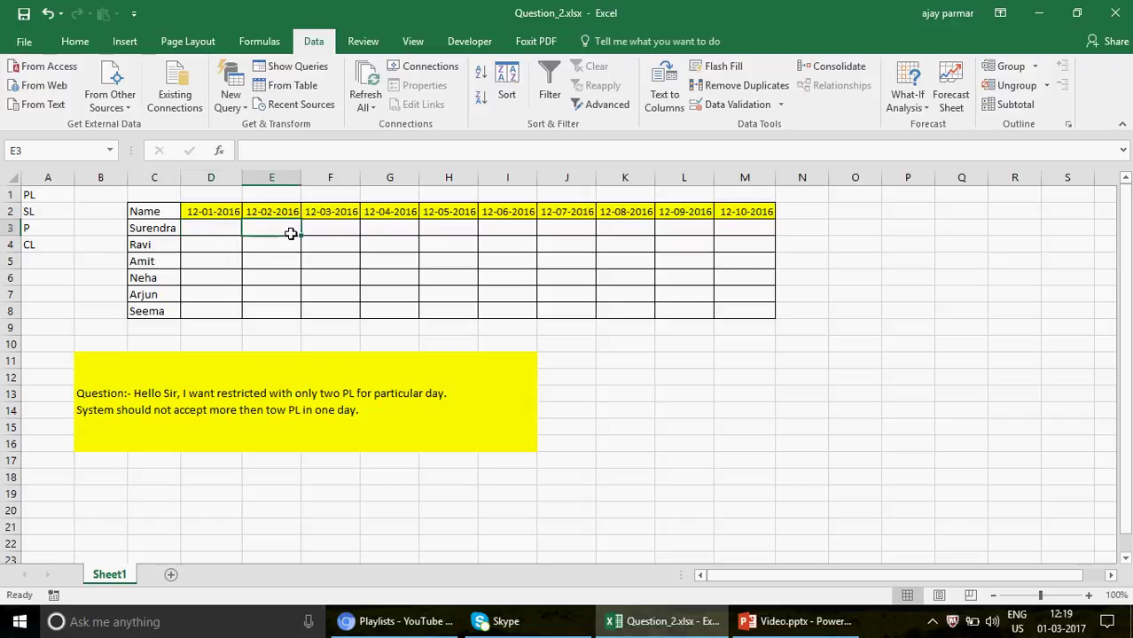
Enter PL in cells D3 and D6 of the 12-01-2016 column
left_click(226, 233)
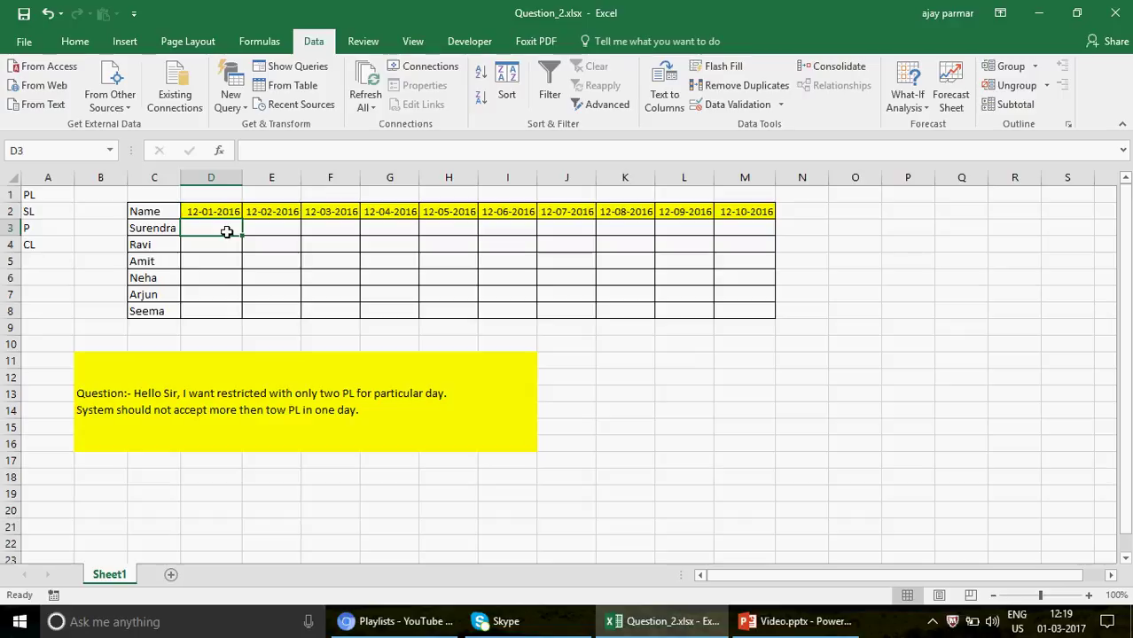
type("PL")
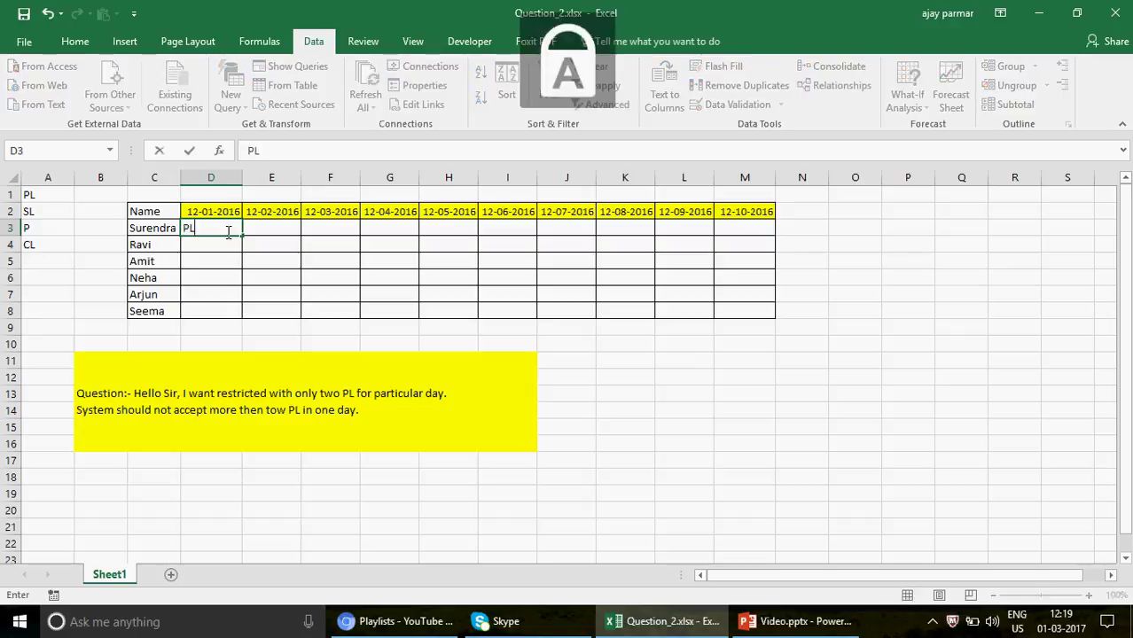
key("Return")
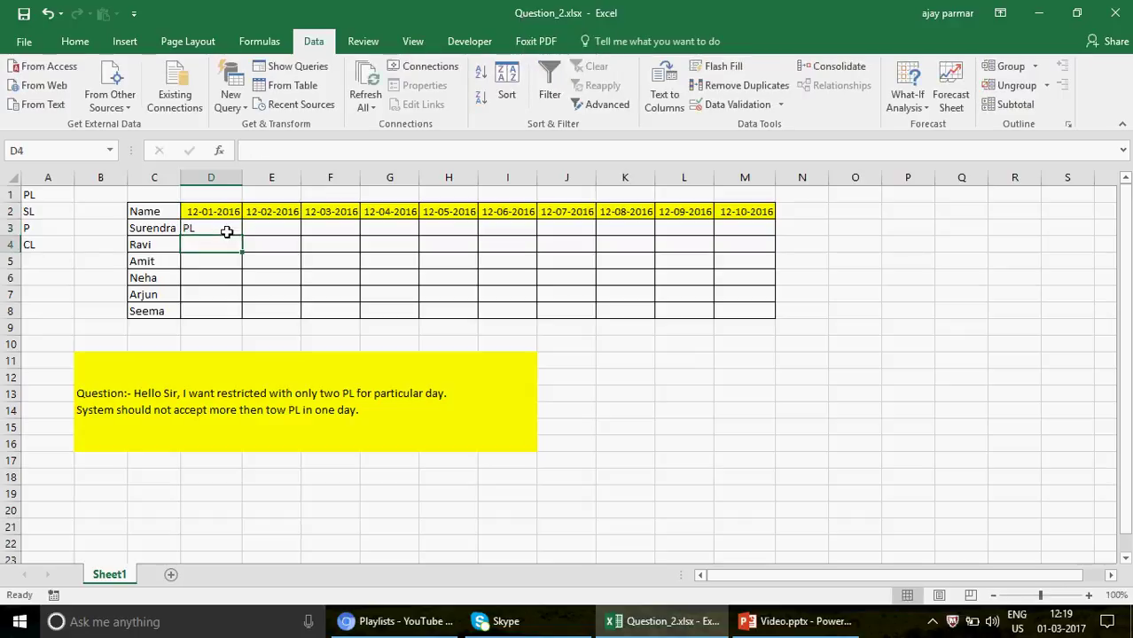
key("Left")
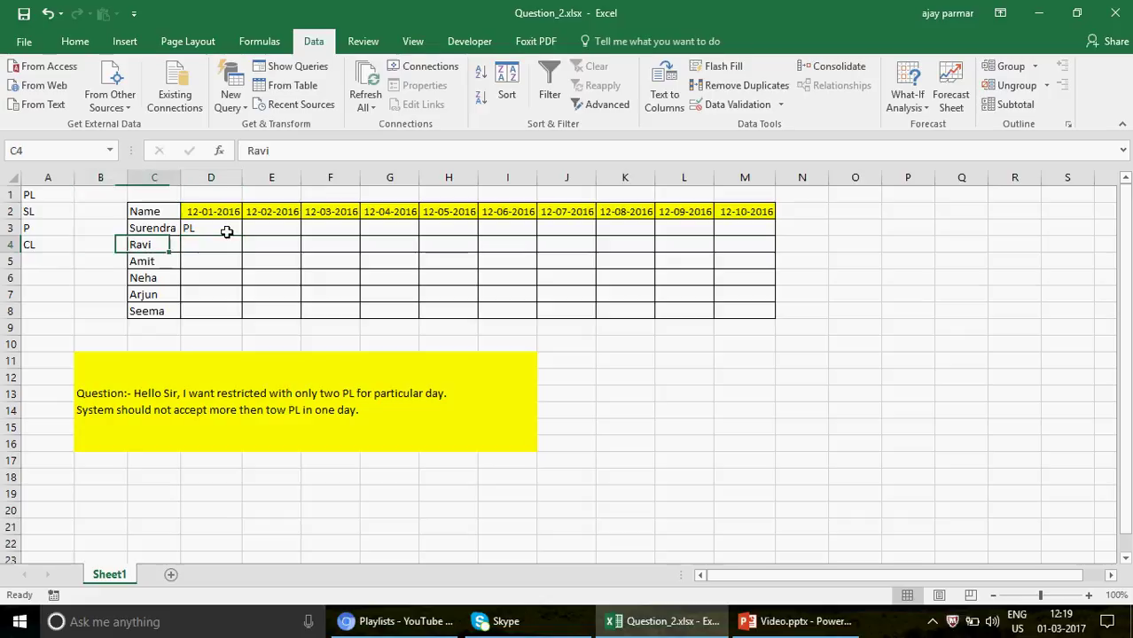
key("Right")
key("Down")
key("Down")
key("Down")
key("Up")
key("Up")
key("Up")
key("Down")
key("Down")
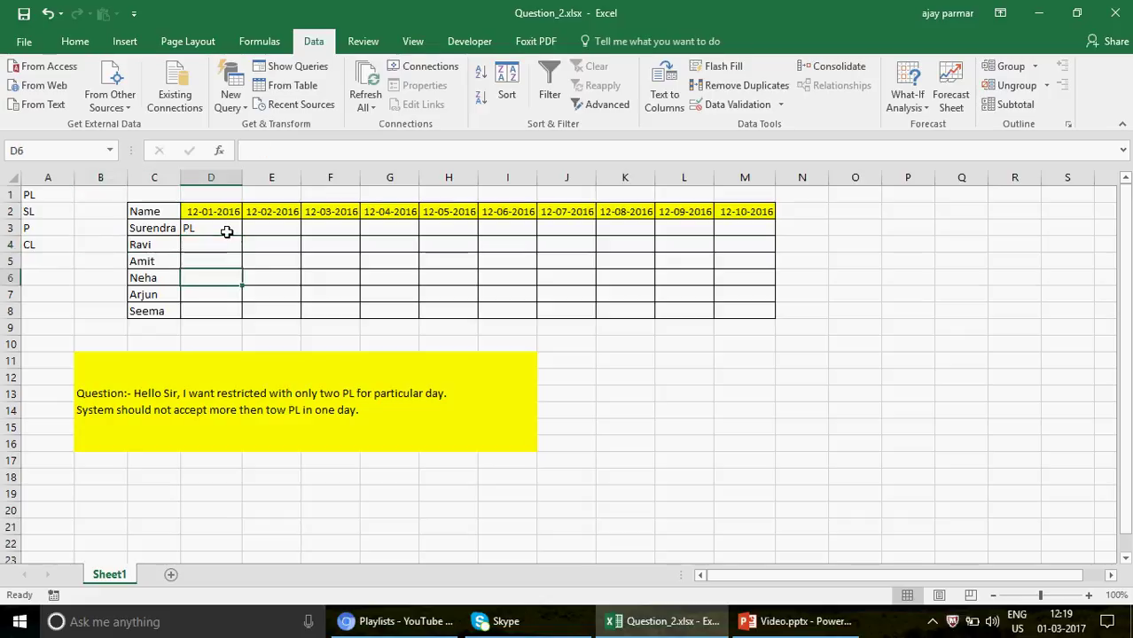
key("Up")
key("Up")
key("Up")
key("Down")
key("Down")
key("Down")
key("Down")
key("Up")
key("Up")
key("Down")
type("PL")
key("Return")
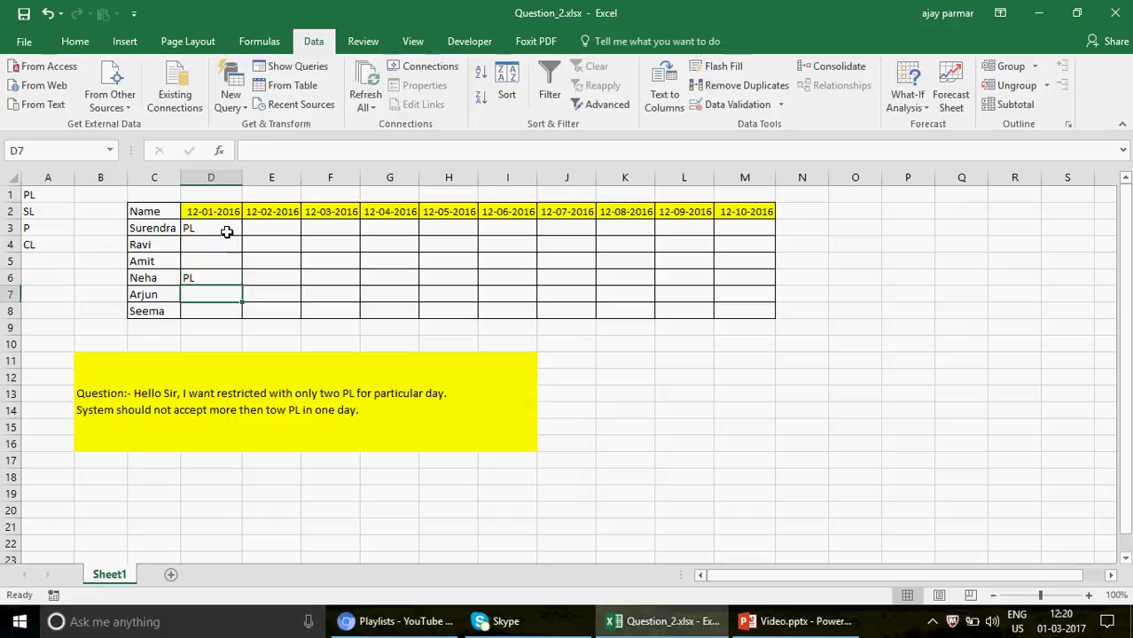
Test the validation by trying to enter a third PL in D7 and cancel the entry
key("Down")
type("PL")
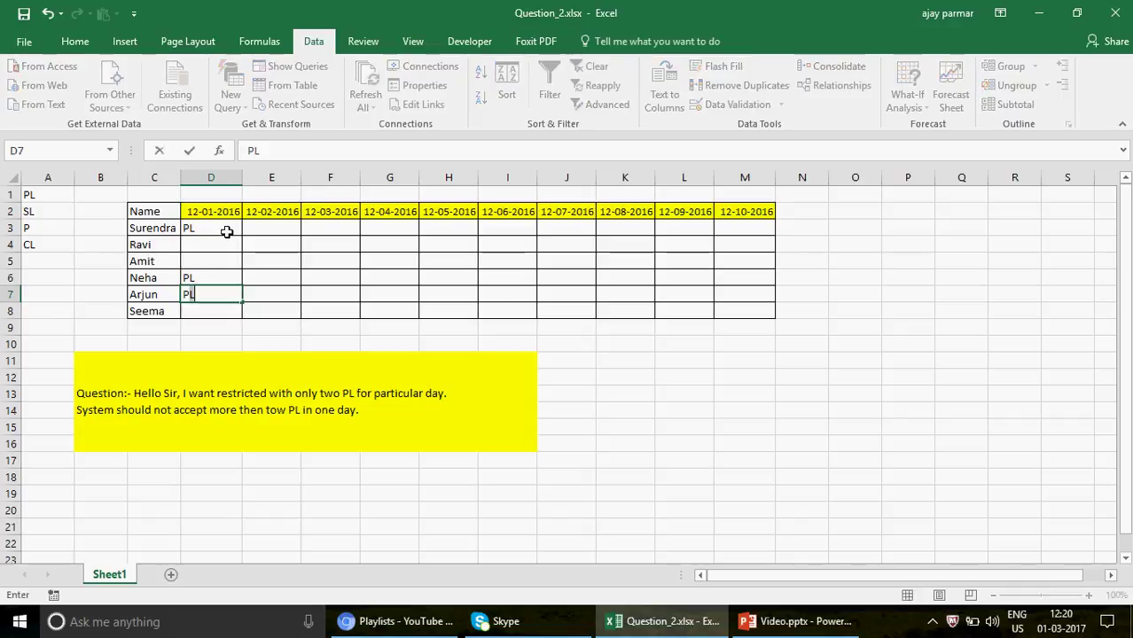
key("Return")
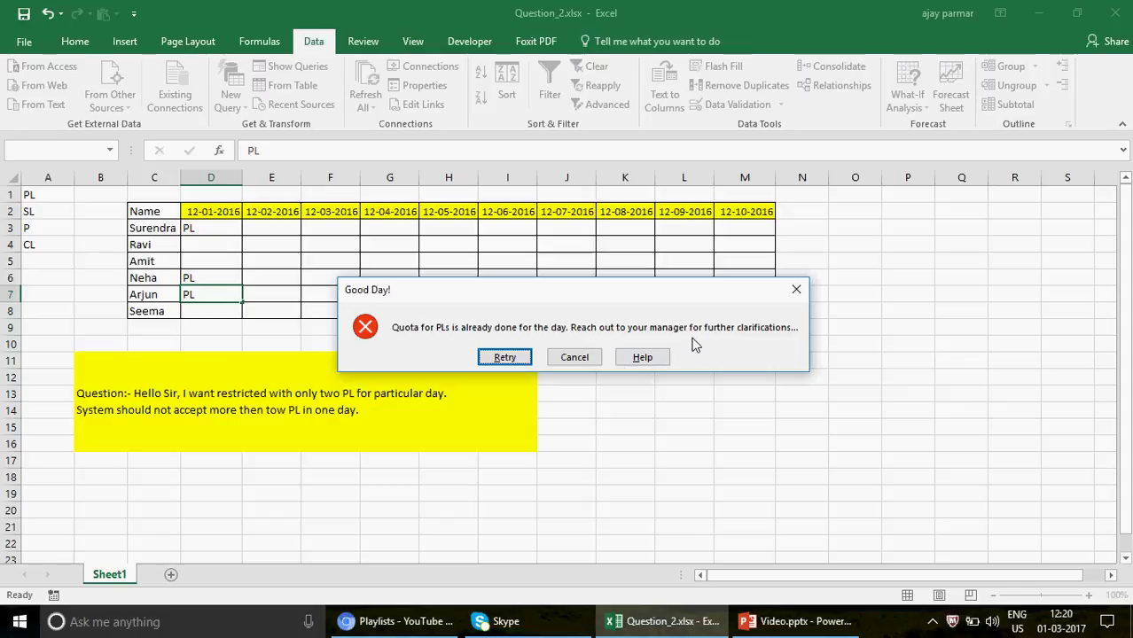
left_click(574, 357)
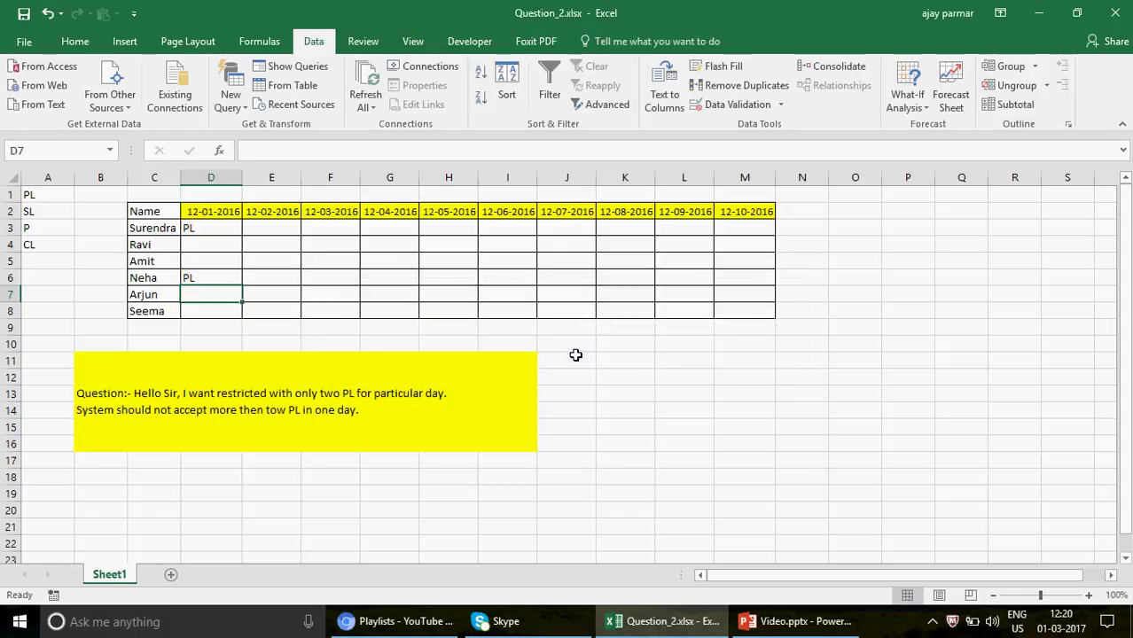
Copy D3:D8 and paste only its validation onto E3:M8 with Paste Special
left_click(207, 224)
left_click(205, 303, "shift")
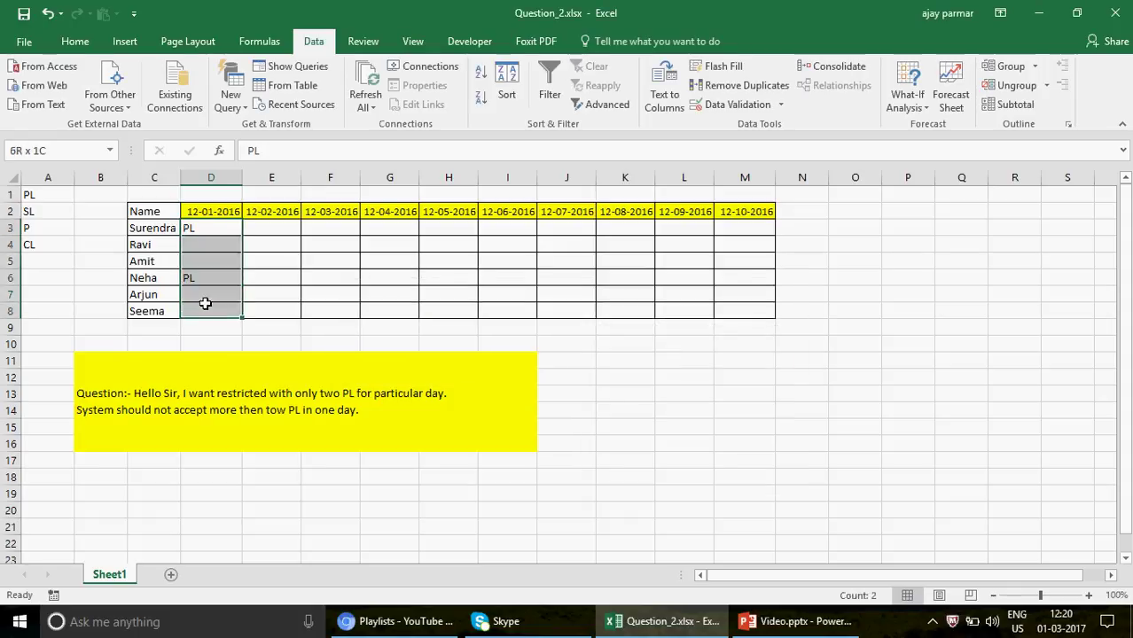
key("ctrl+c")
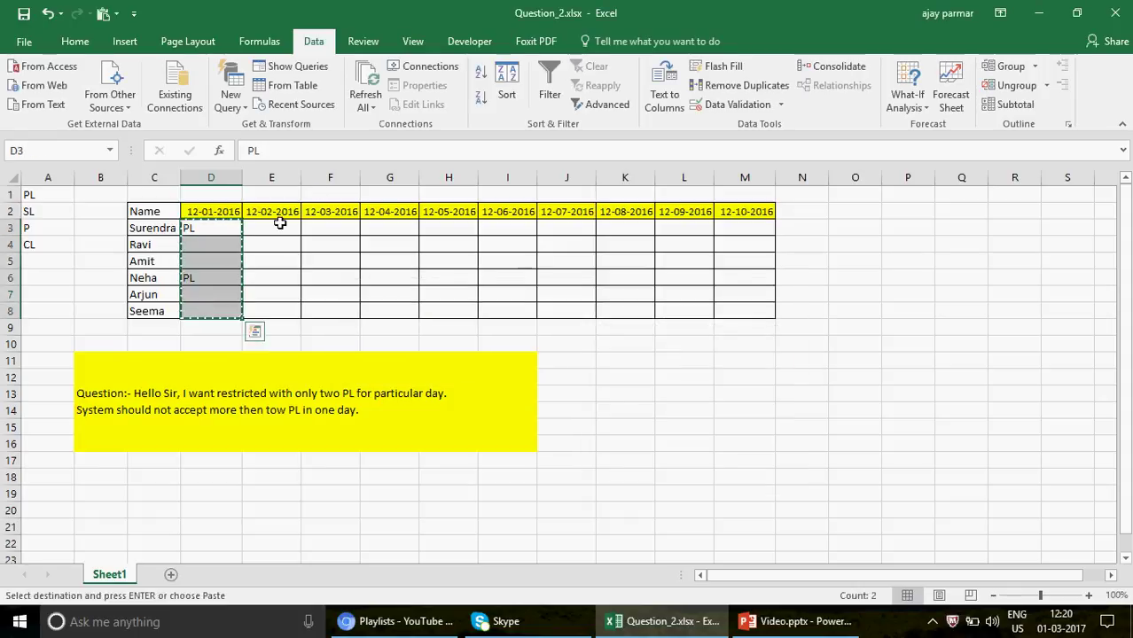
left_click(278, 223)
left_click(758, 307, "shift")
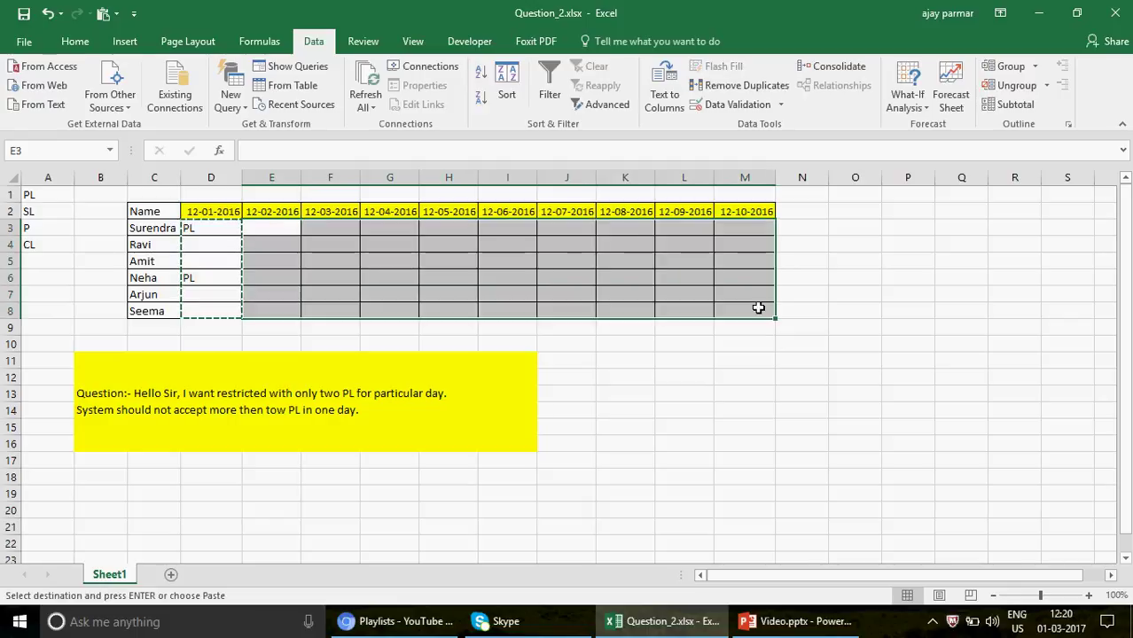
key("alt+e")
key("s")
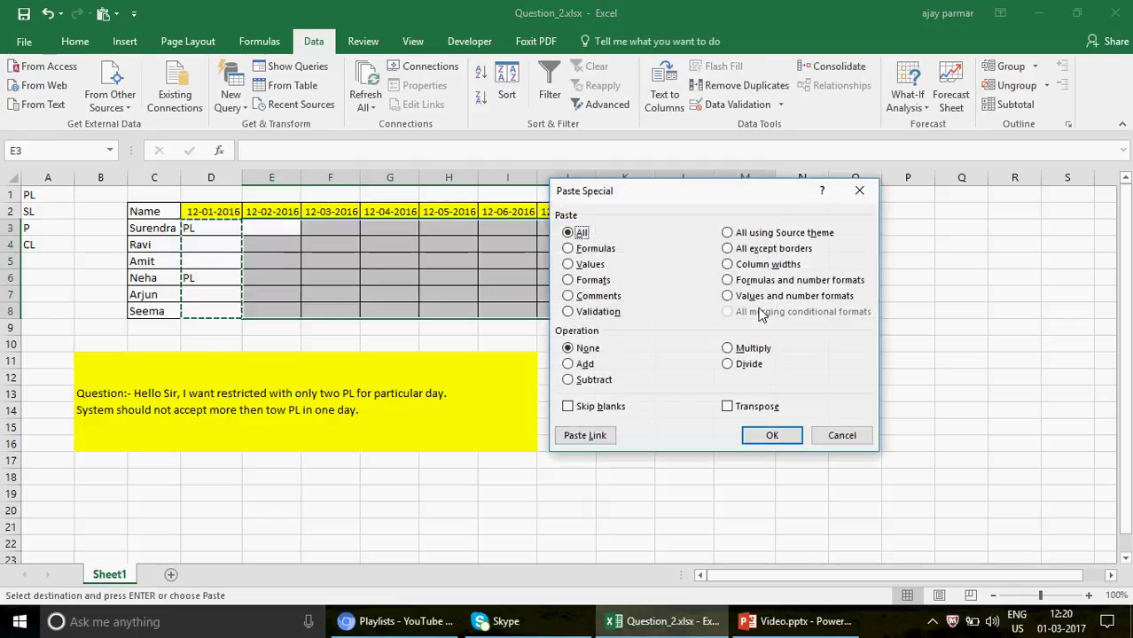
left_click(610, 312)
left_click(768, 435)
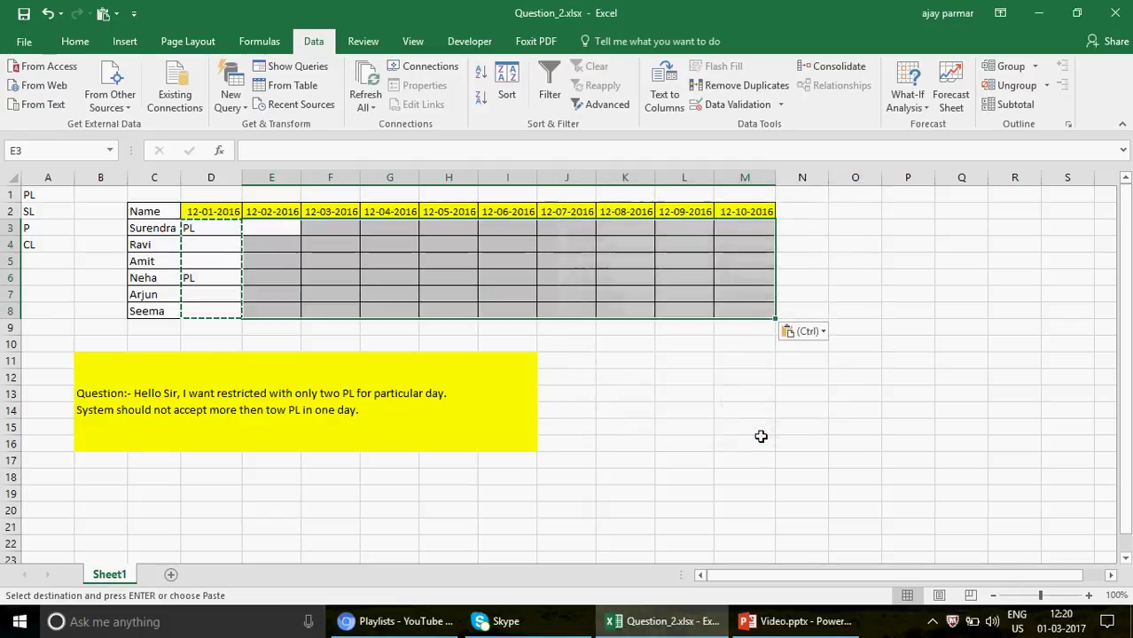
Enter PL in cells E3 and E4 of the 12-02-2016 column
left_click(272, 228)
type("PL")
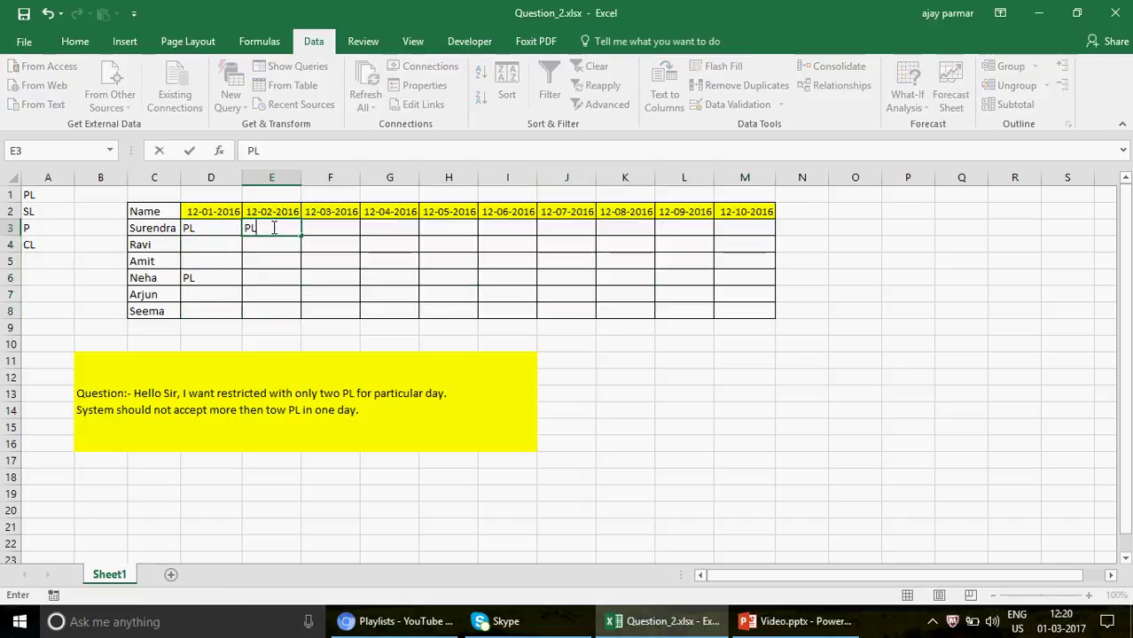
key("Return")
type("PL")
key("Return")
Try to enter a third PL in E5 to test the copied validation, and cancel the entry
type("PL")
key("Return")
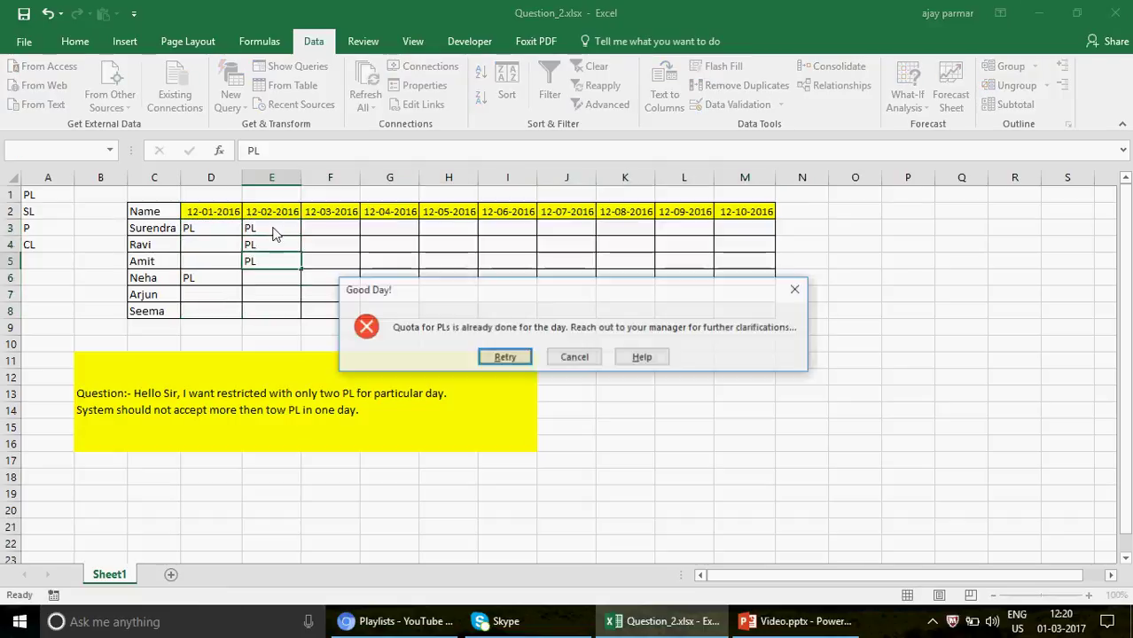
left_click(574, 357)
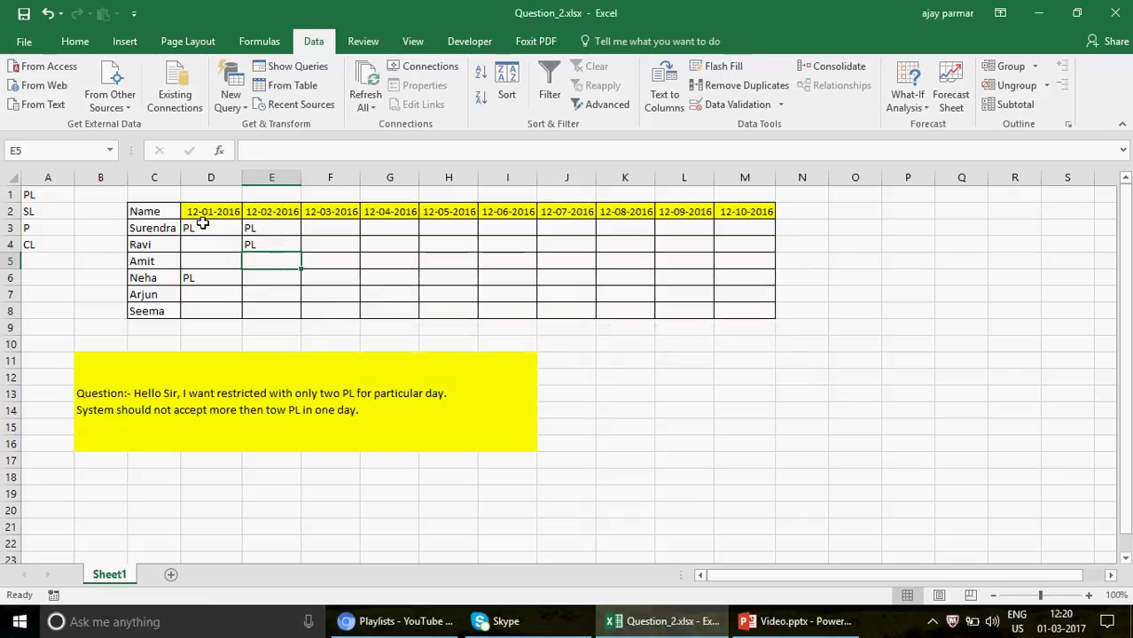
Delete the PL entry in D3 and undo the deletion
left_click(209, 226)
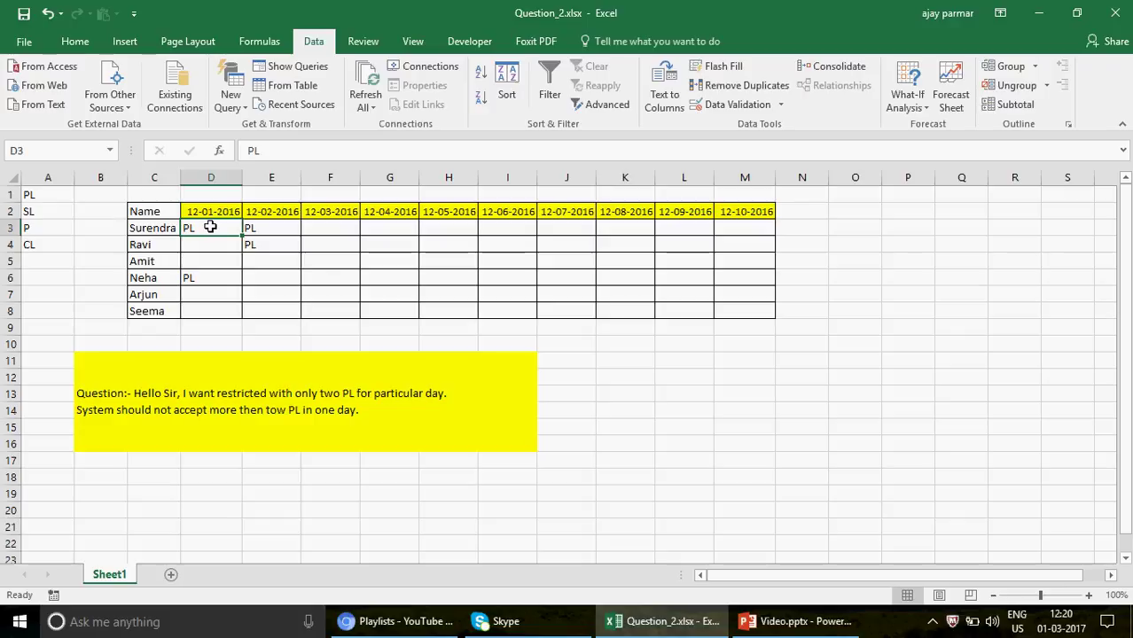
key("Delete")
key("ctrl+z")
left_click(162, 212)
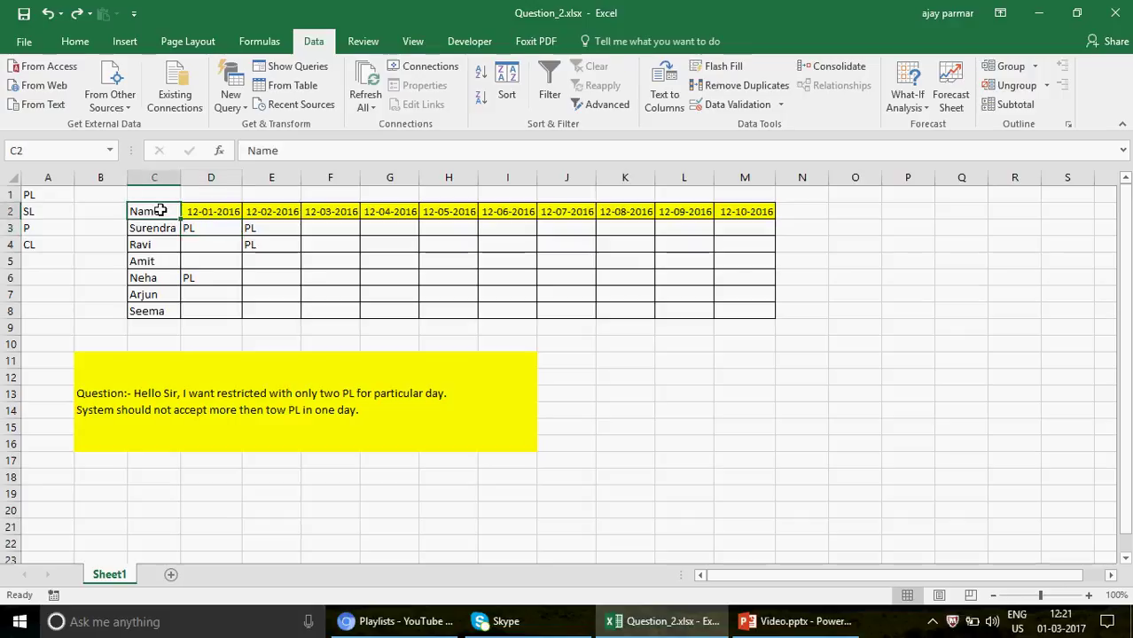
left_click(748, 309, "shift")
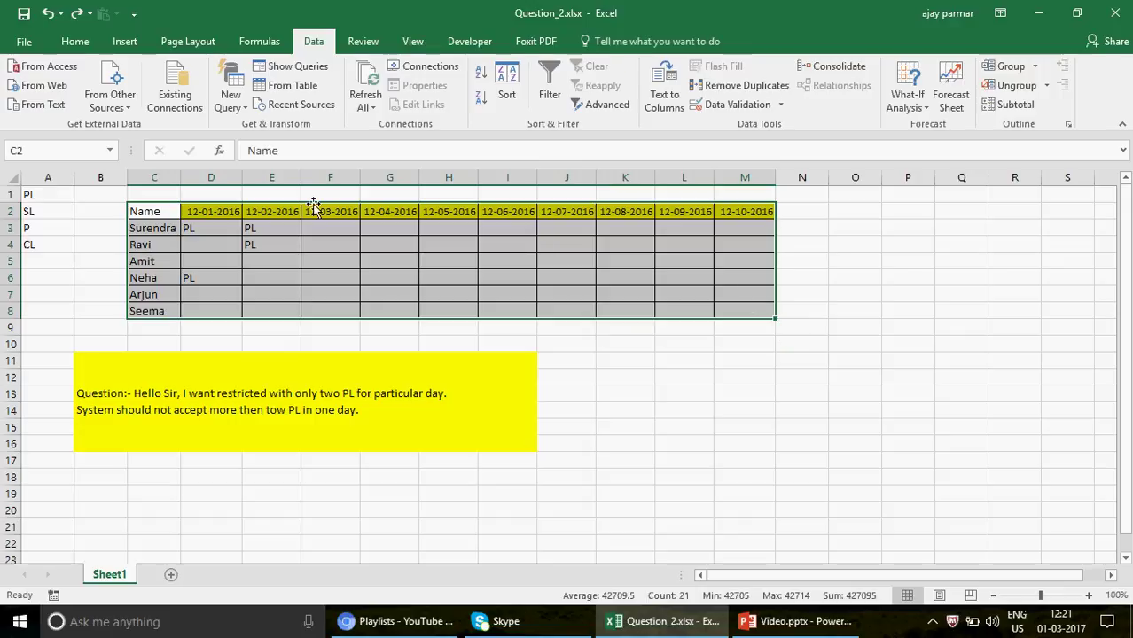
left_click(138, 227)
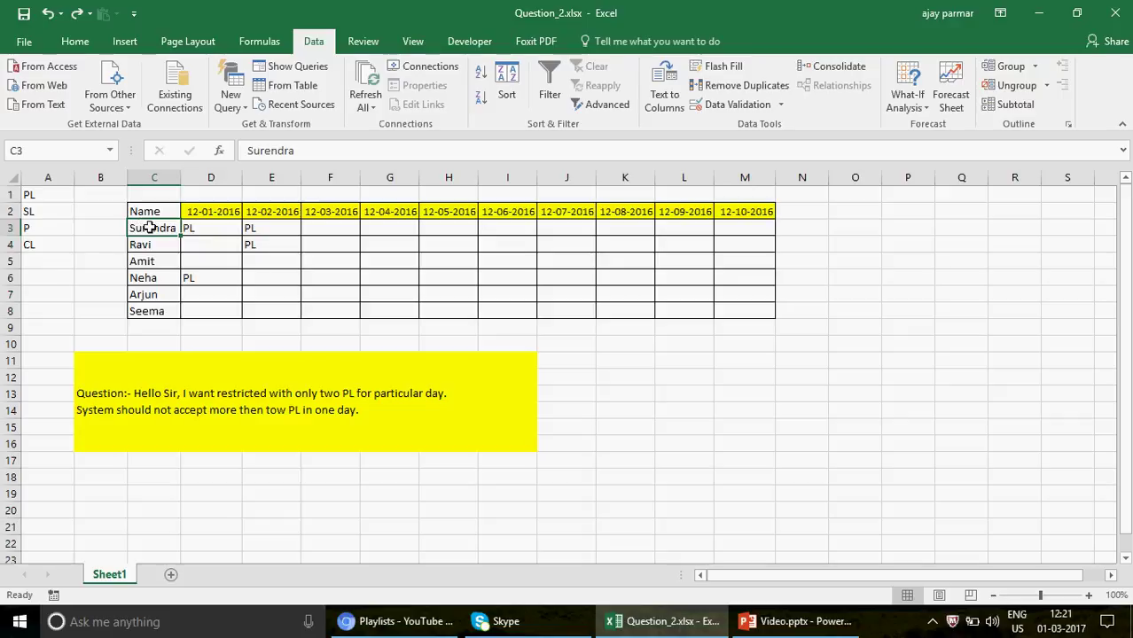
Review the custom validation formula applied to D3 and close the validation settings without changing anything
left_click(212, 232)
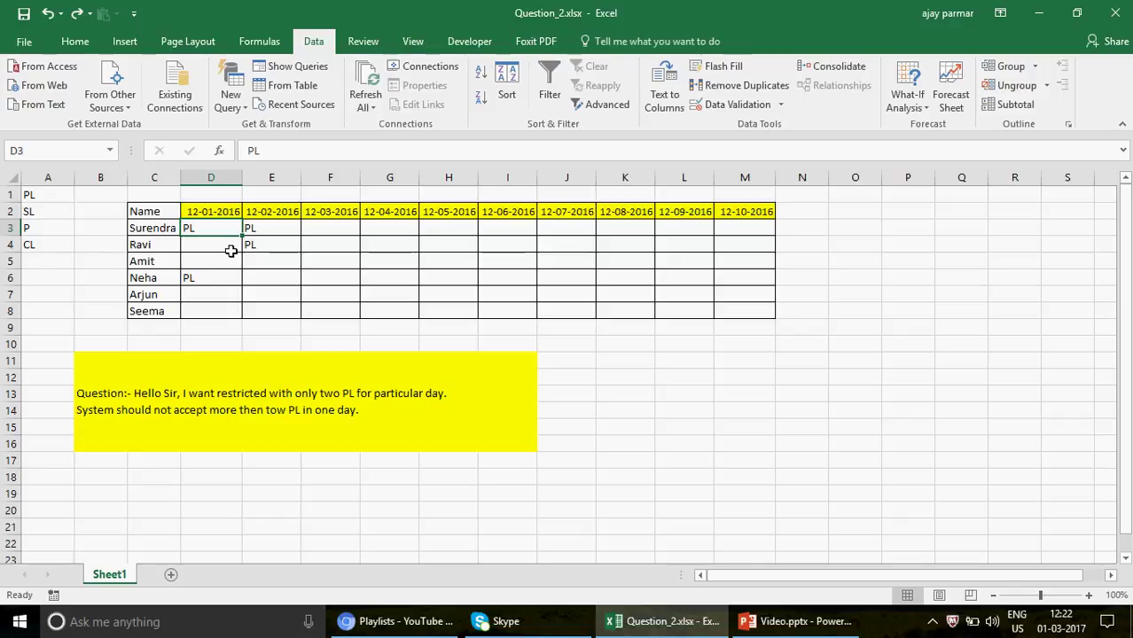
left_click(766, 108)
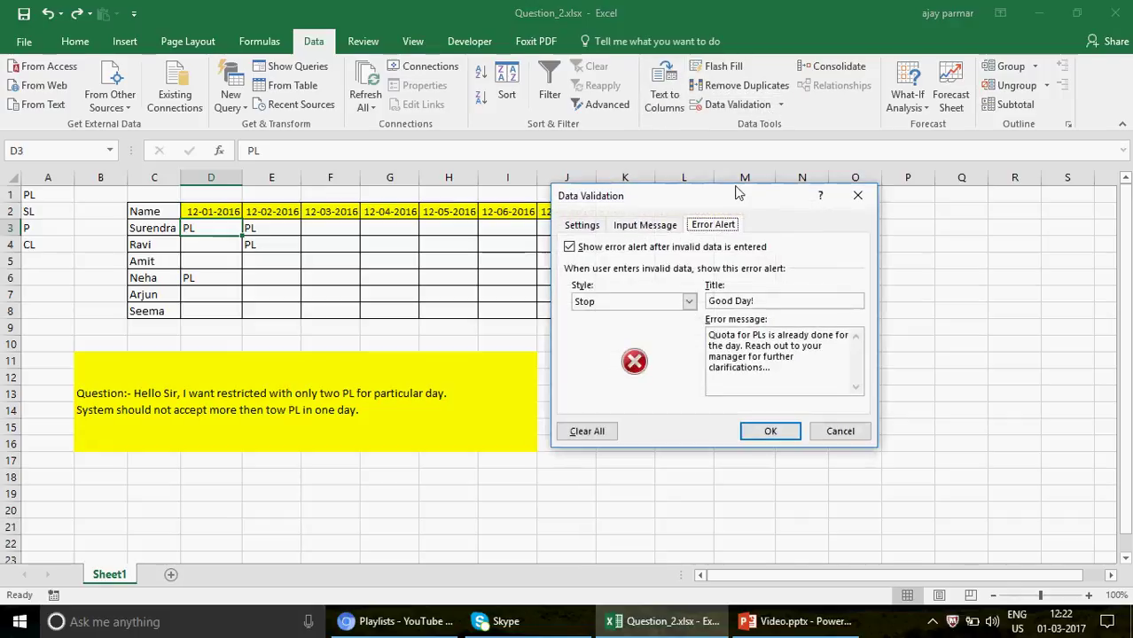
left_click(583, 225)
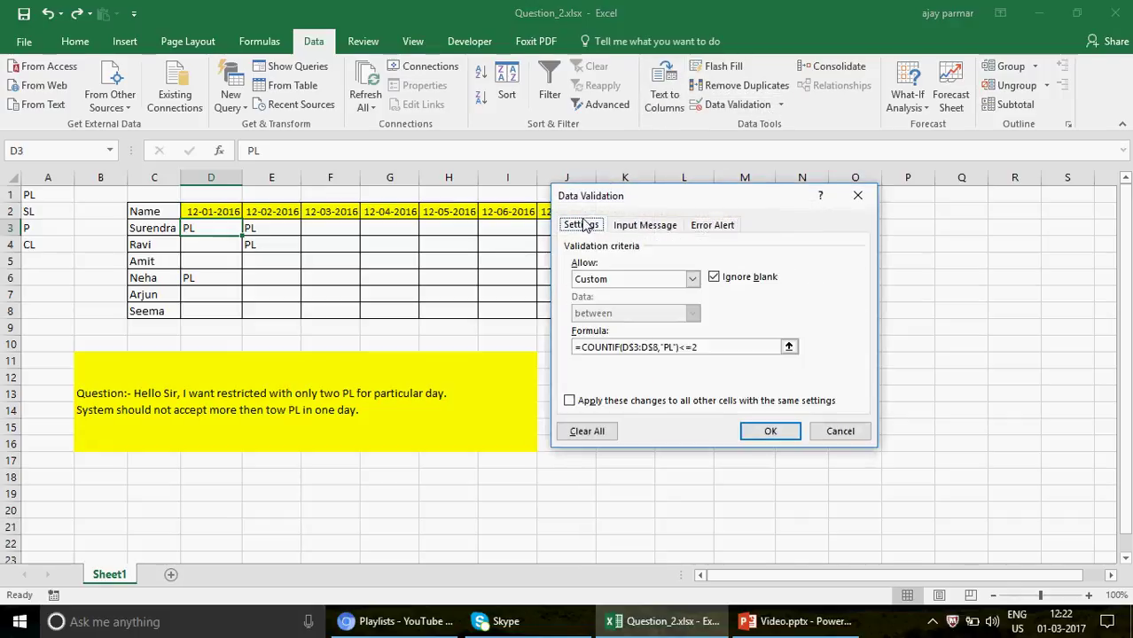
left_click(712, 349)
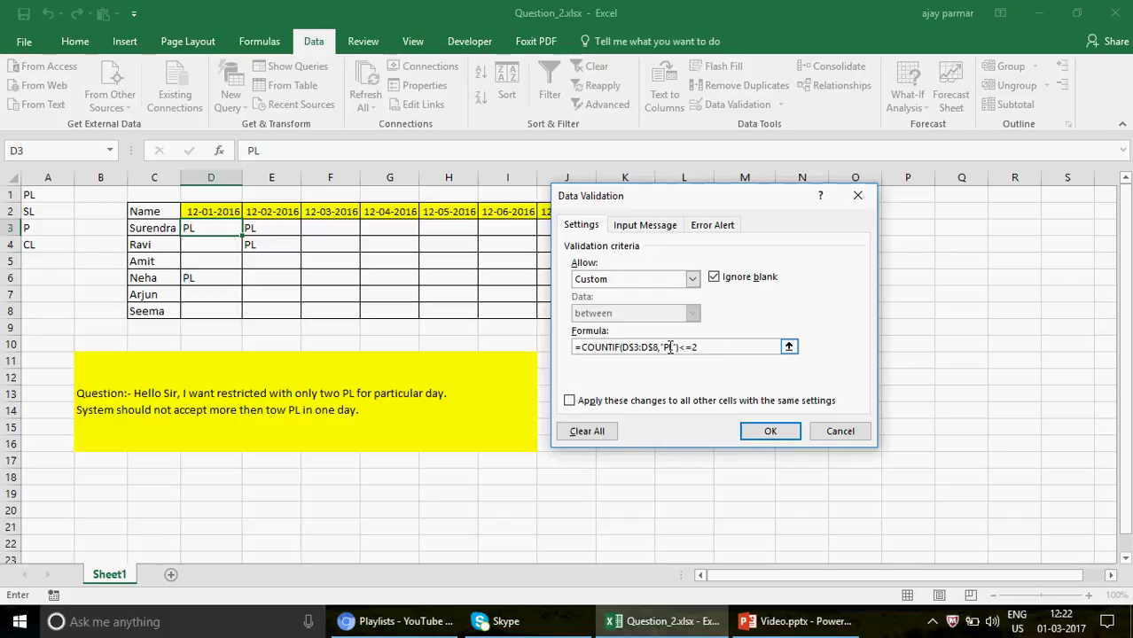
left_click(670, 346)
left_click(854, 434)
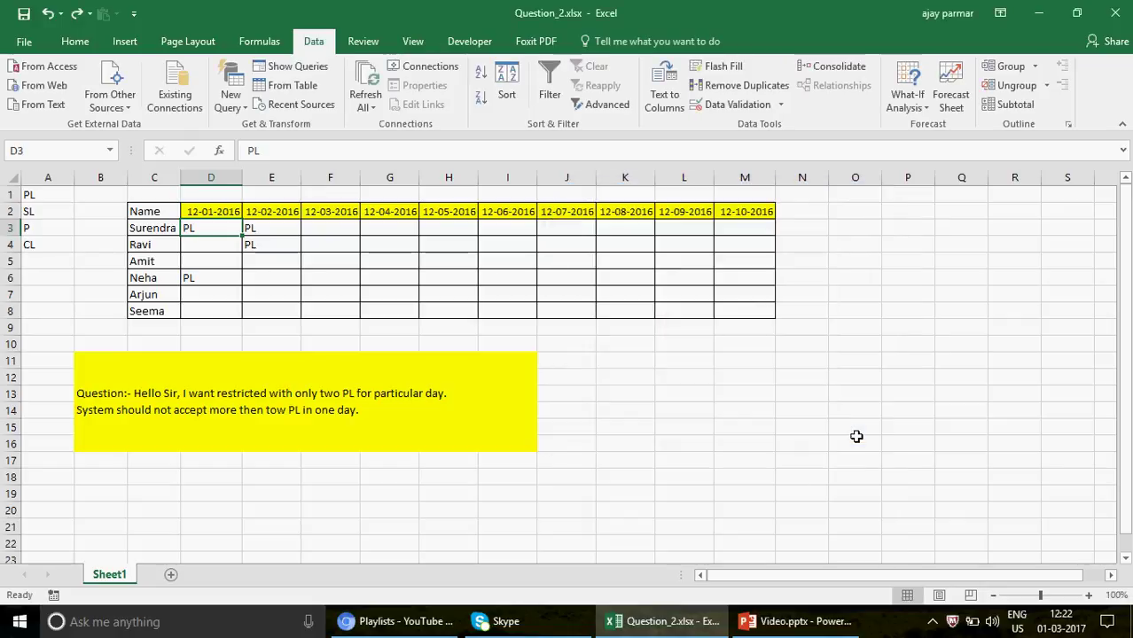